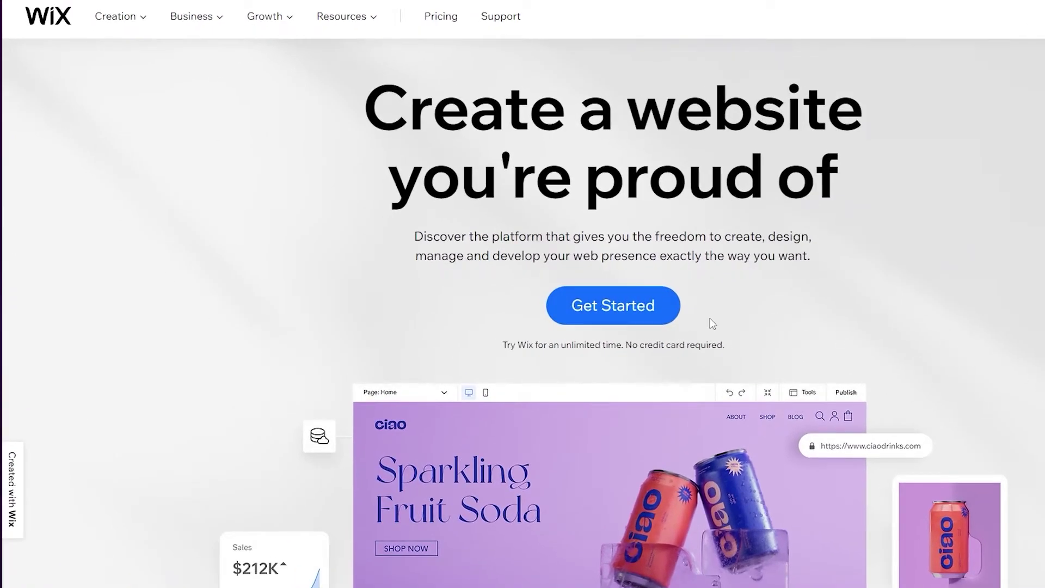
Step: Start creating a new Wix site and skip the question about the kind of website
scroll(958, 259, "down", 3)
scroll(1028, 261, "up", 3)
left_click(623, 310)
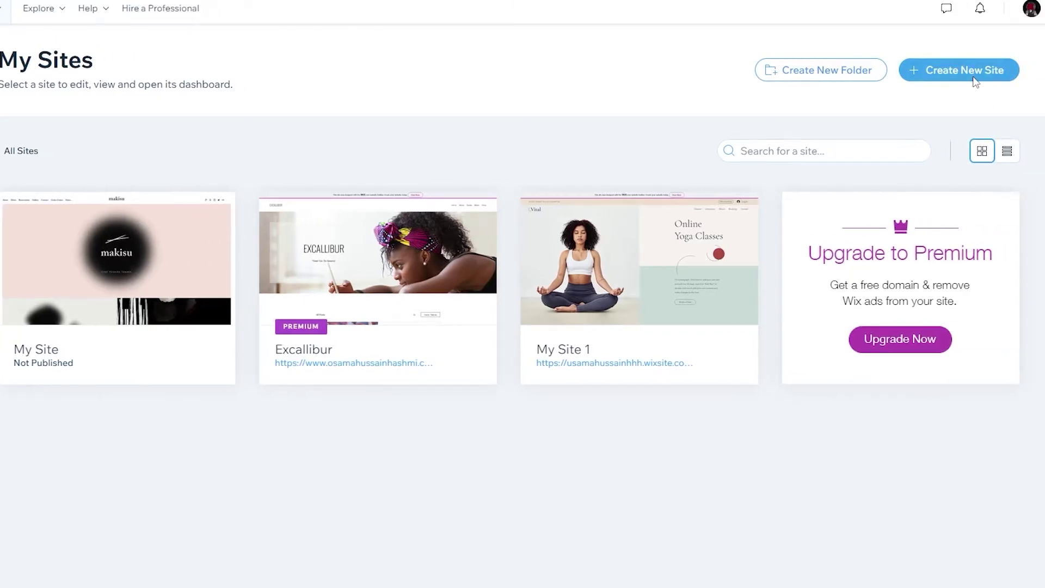
left_click(973, 80)
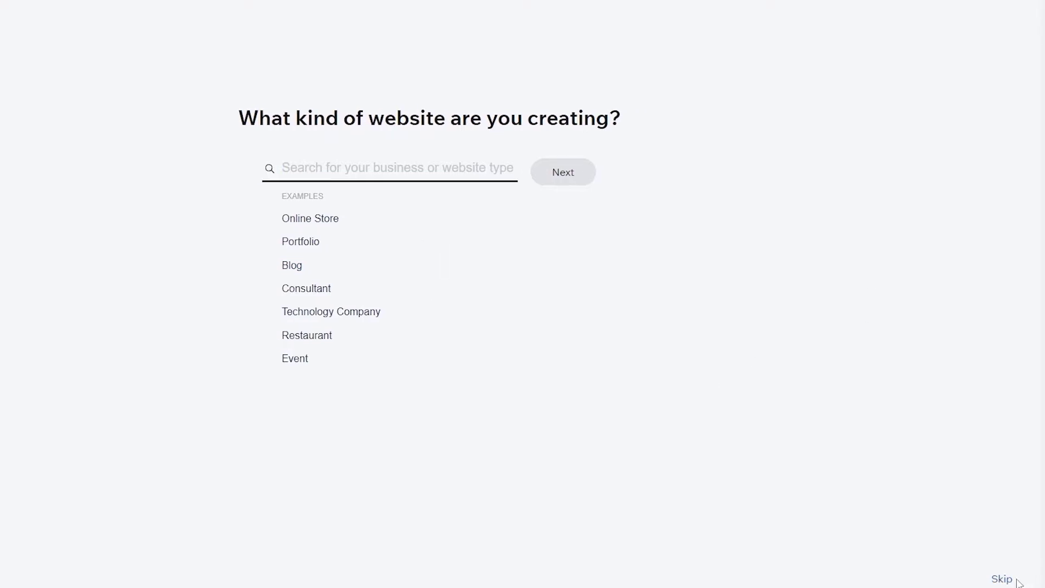
left_click(999, 580)
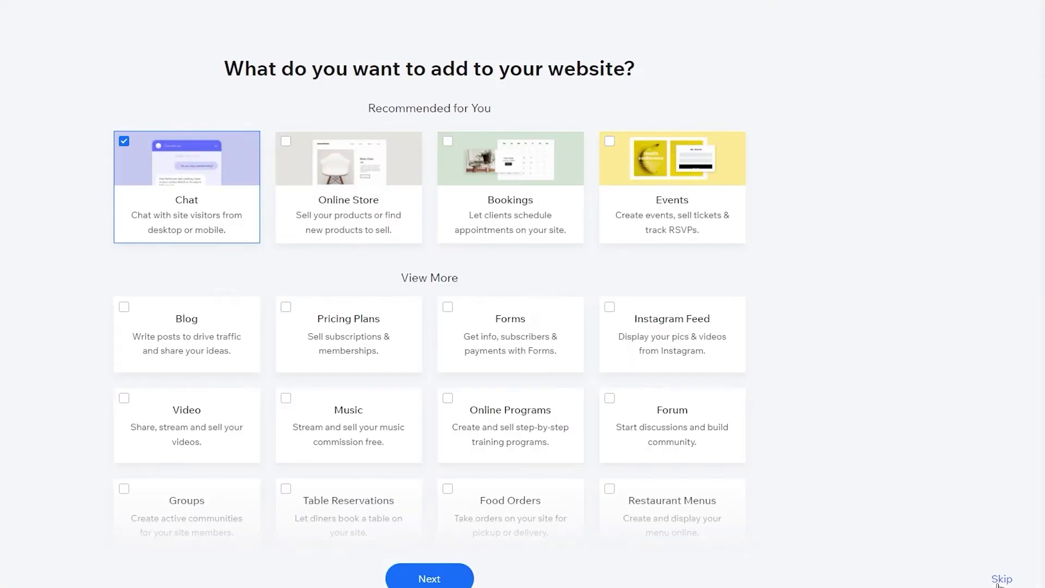
Step: Choose Bookings as the only feature to add to the website, deselect Chat, and continue
scroll(539, 446, "down", 3)
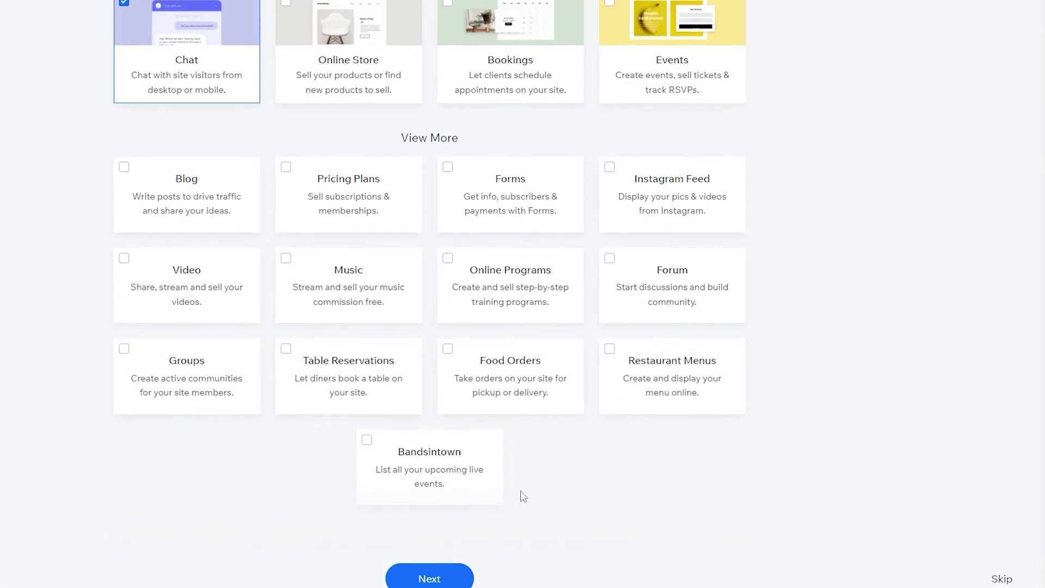
scroll(497, 483, "up", 3)
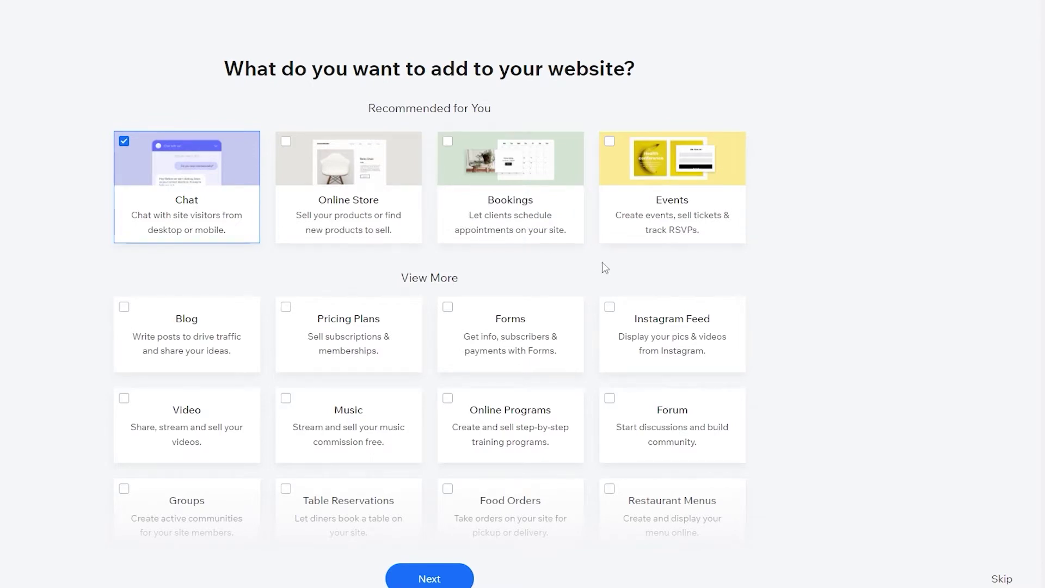
left_click(535, 220)
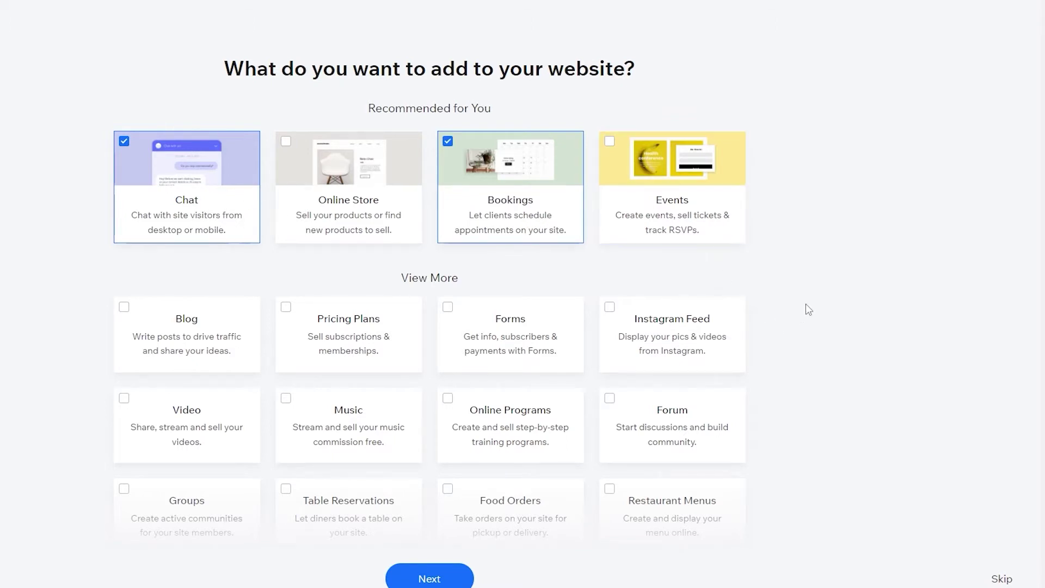
scroll(806, 309, "down", 1)
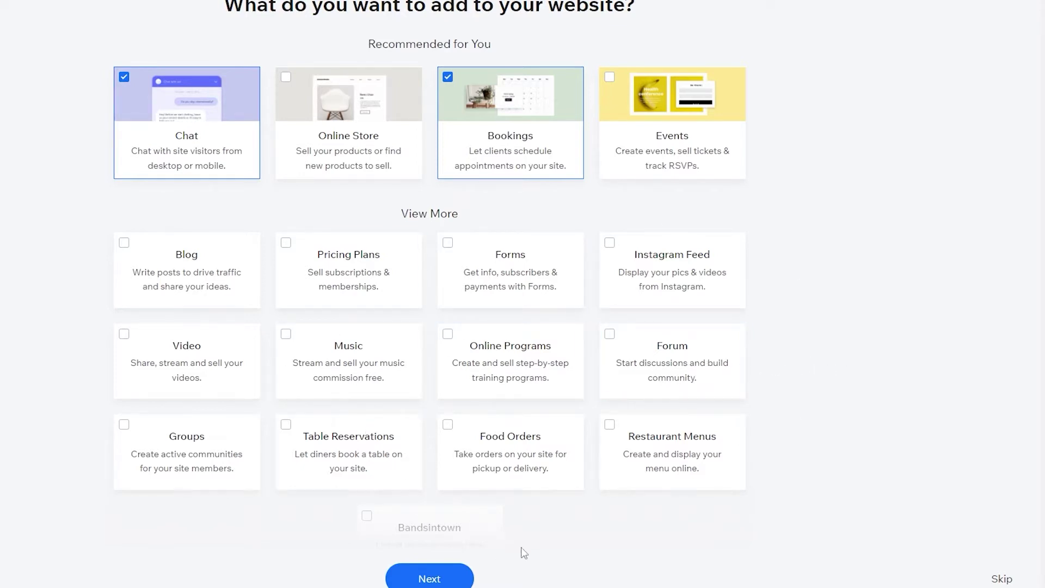
scroll(179, 199, "up", 1)
left_click(173, 216)
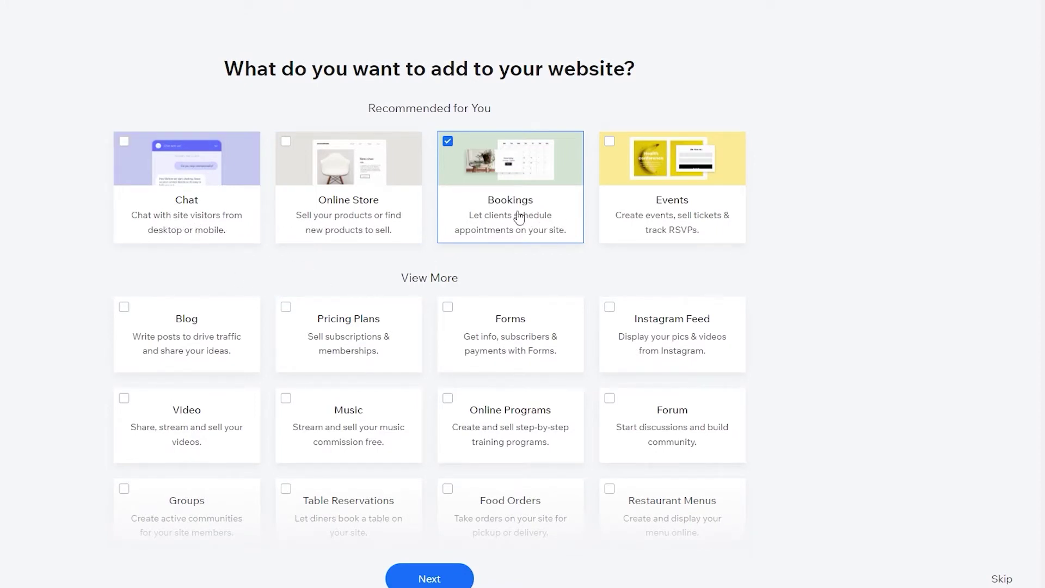
left_click(440, 579)
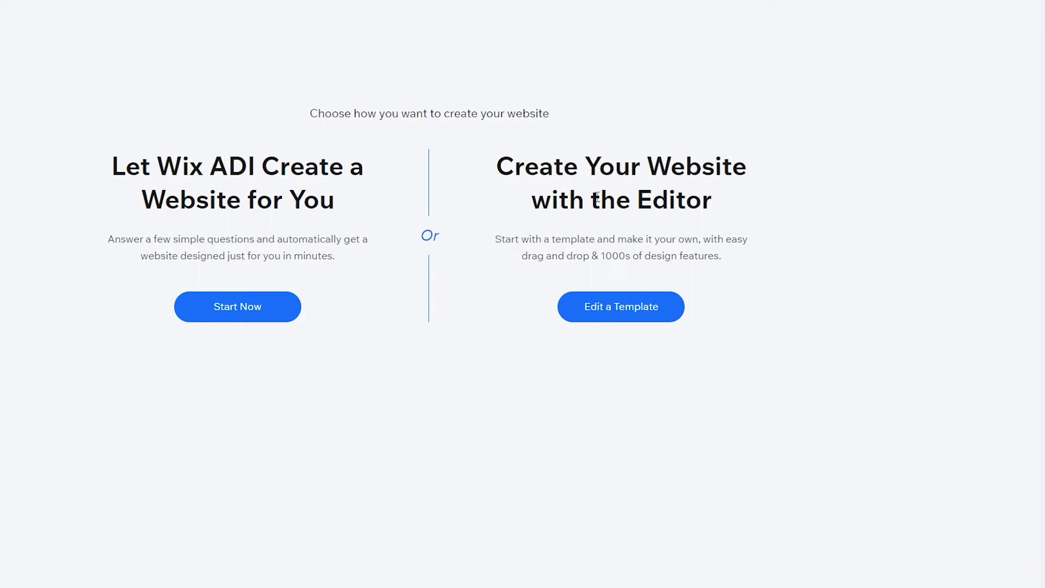
Step: Choose to create the website with the Editor from a template and look through the most popular website templates
left_click_drag(221, 170, 258, 167)
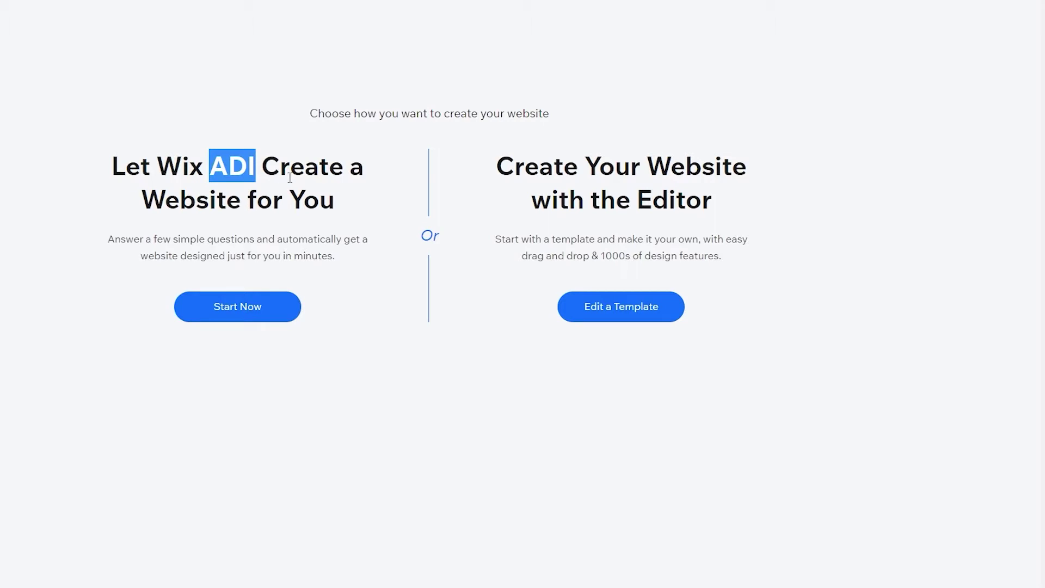
left_click(260, 168)
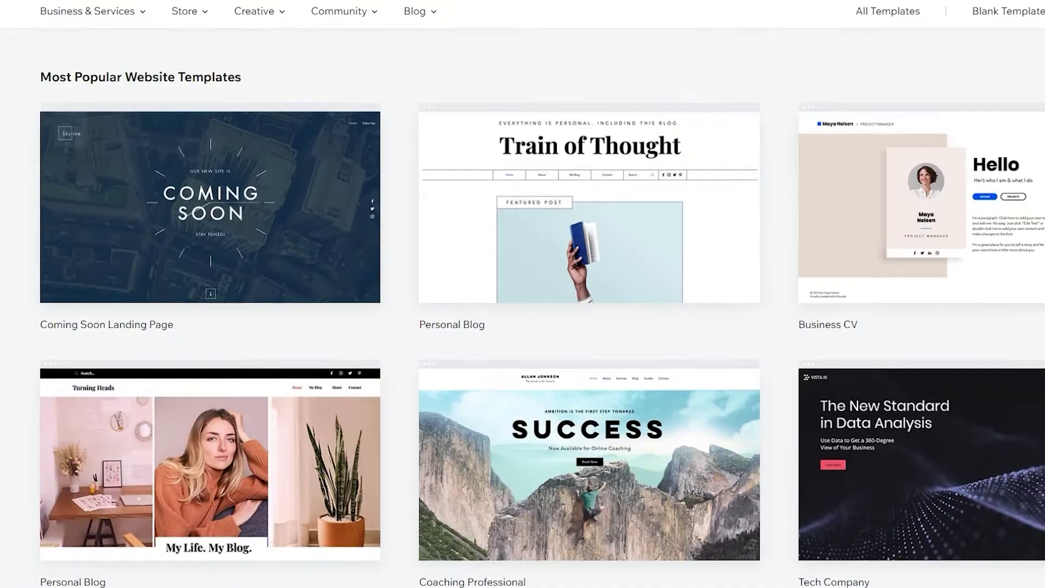
scroll(599, 294, "down", 13)
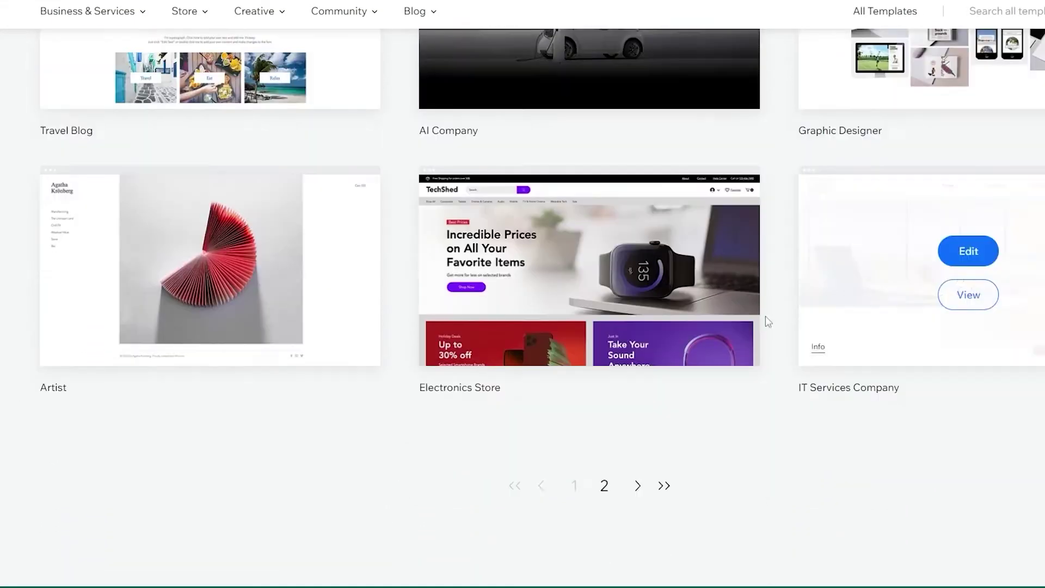
scroll(910, 404, "up", 20)
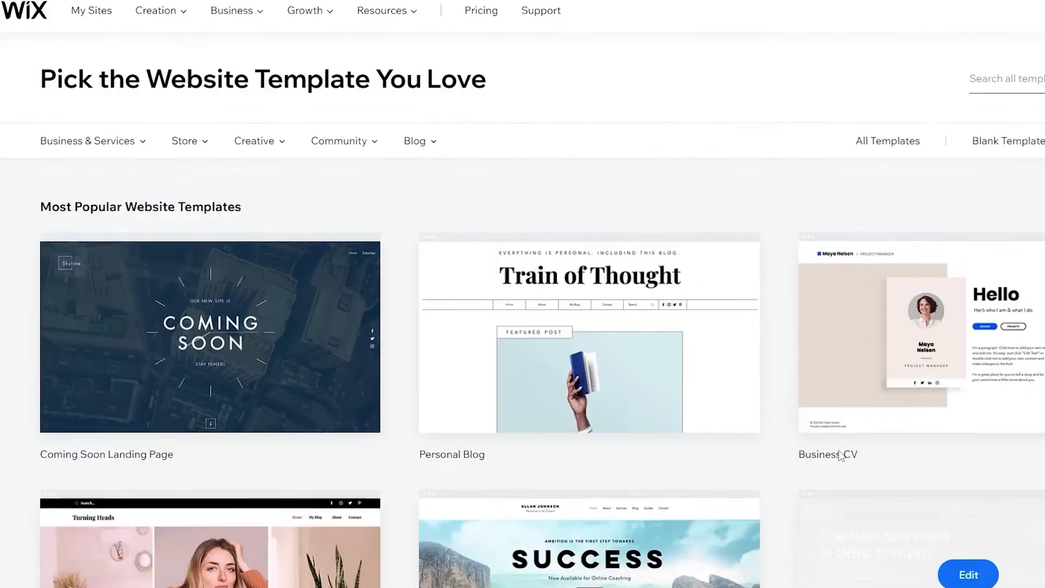
Step: Search all templates for "real" and choose the suggested Real Estate category
left_click(994, 82)
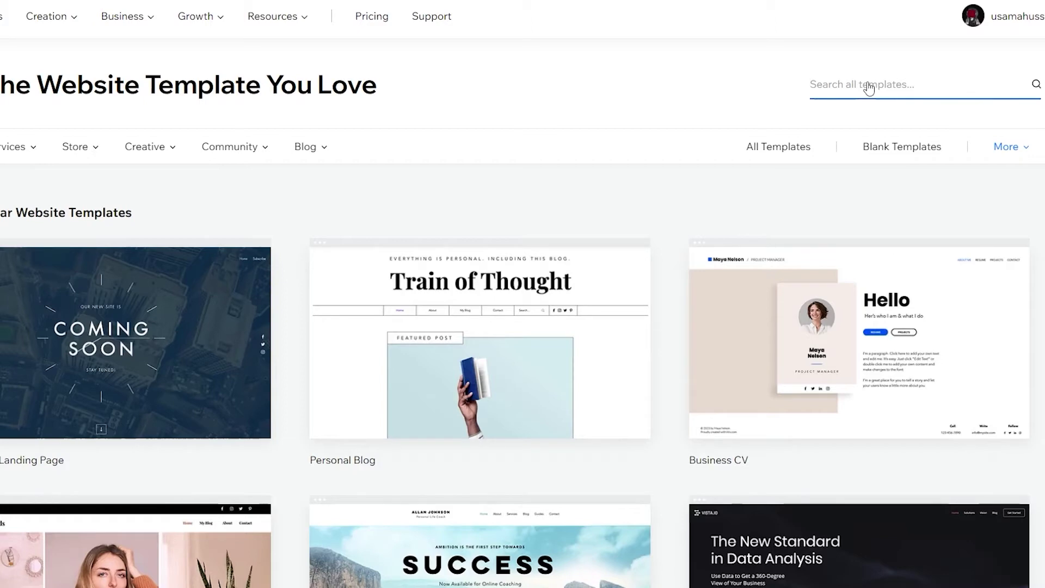
type("real")
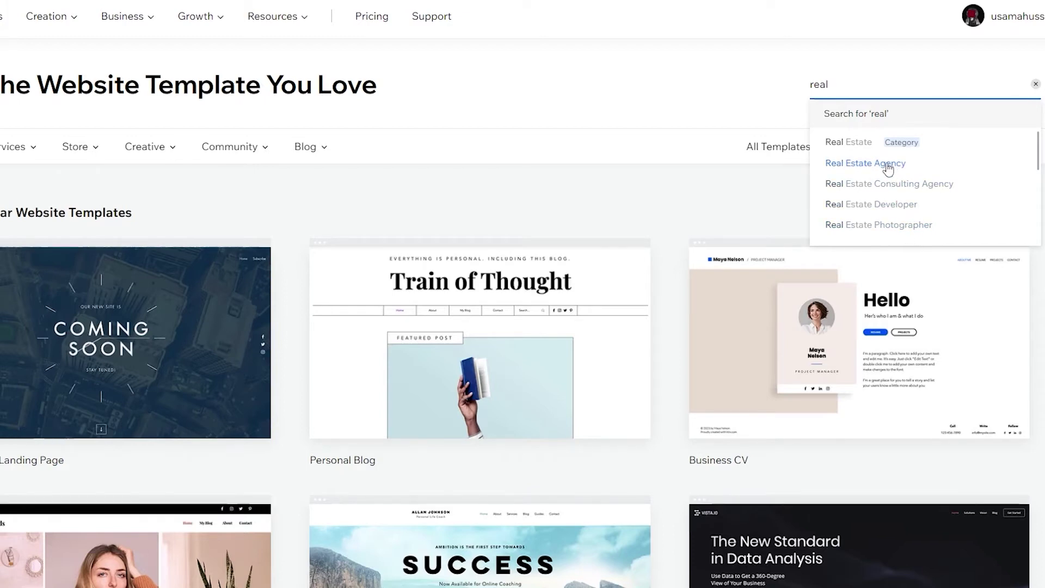
left_click(849, 154)
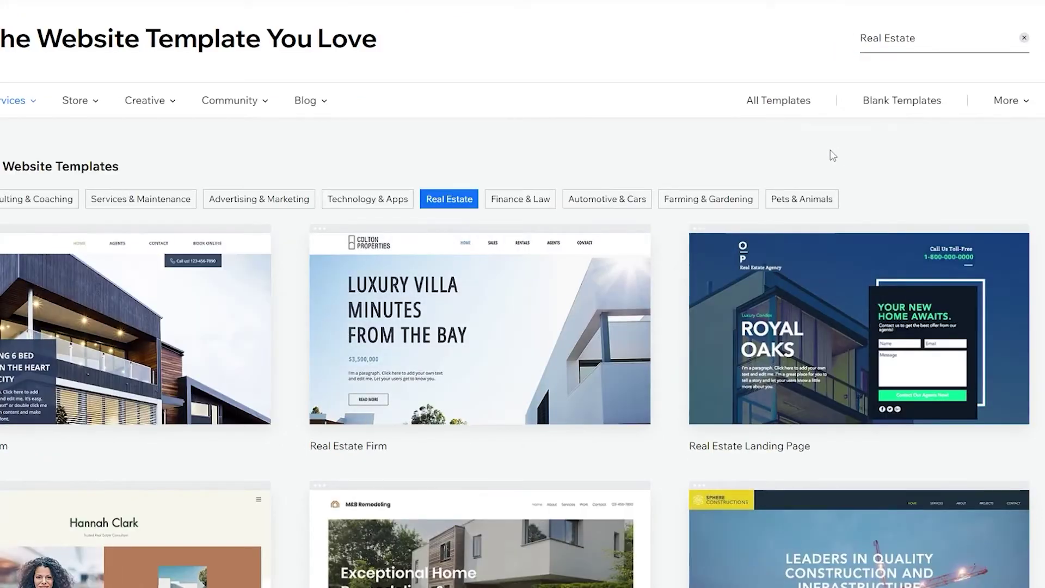
Step: Look through the Real Estate website templates on both result pages and return to the first page
scroll(69, 207, "down", 5)
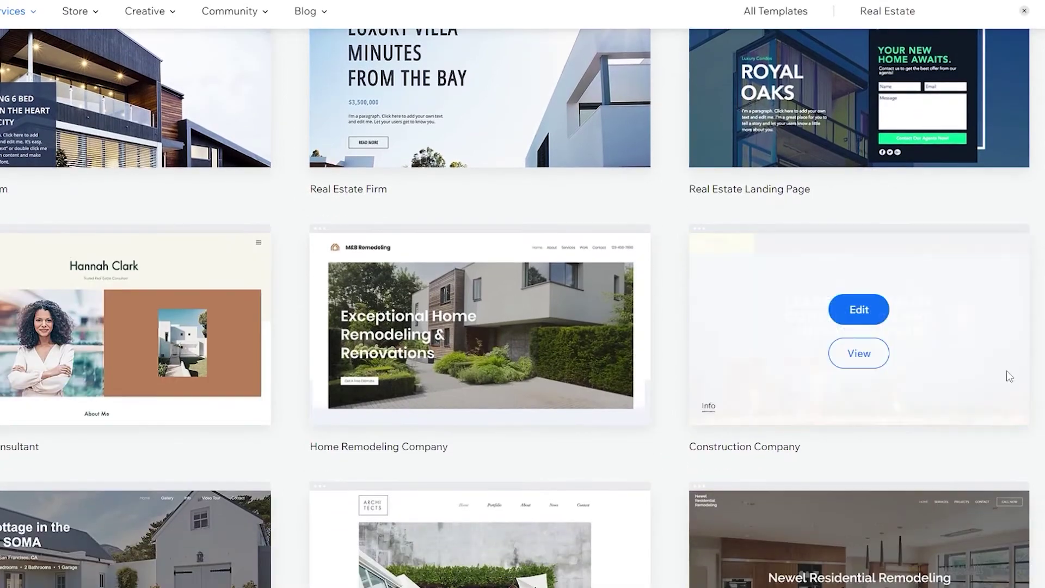
scroll(523, 307, "down", 6)
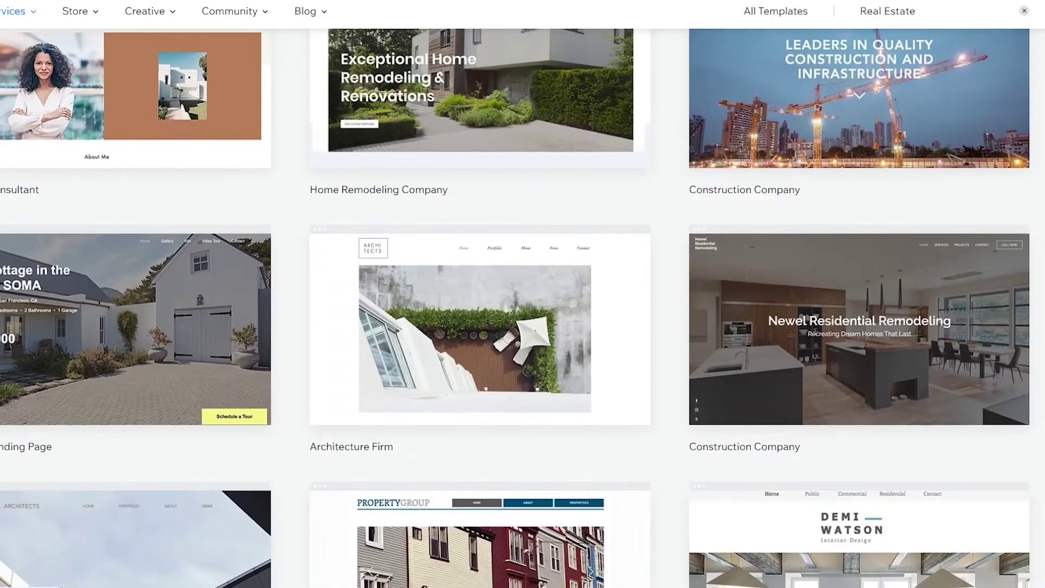
scroll(523, 307, "down", 4)
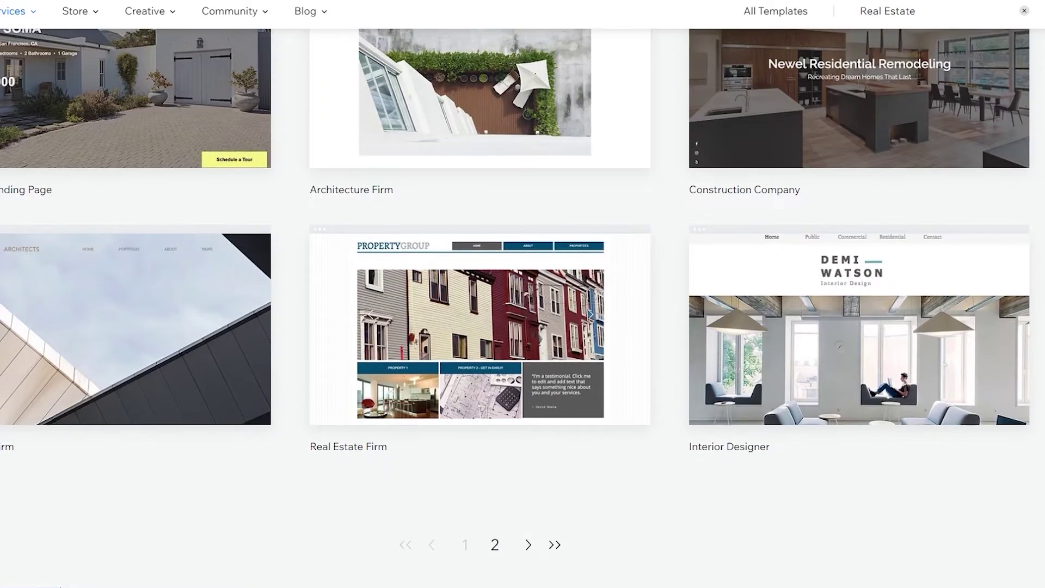
scroll(522, 307, "up", 12)
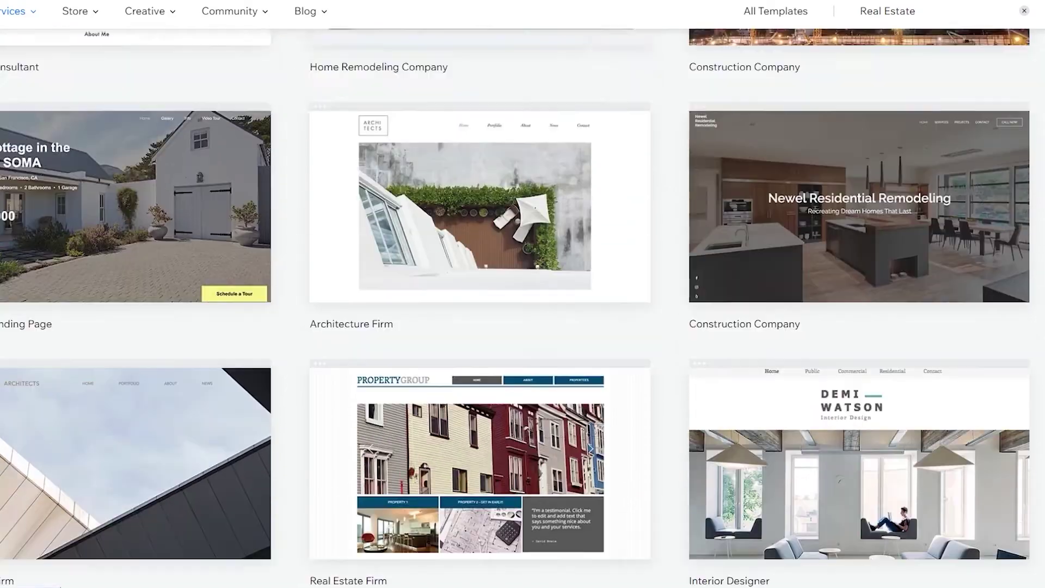
scroll(491, 347, "down", 13)
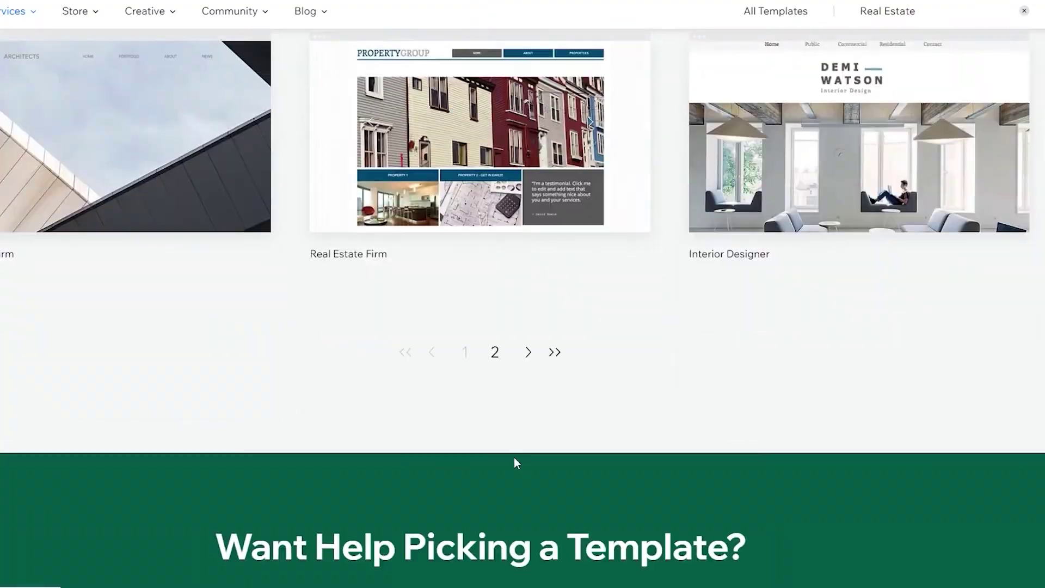
left_click(528, 352)
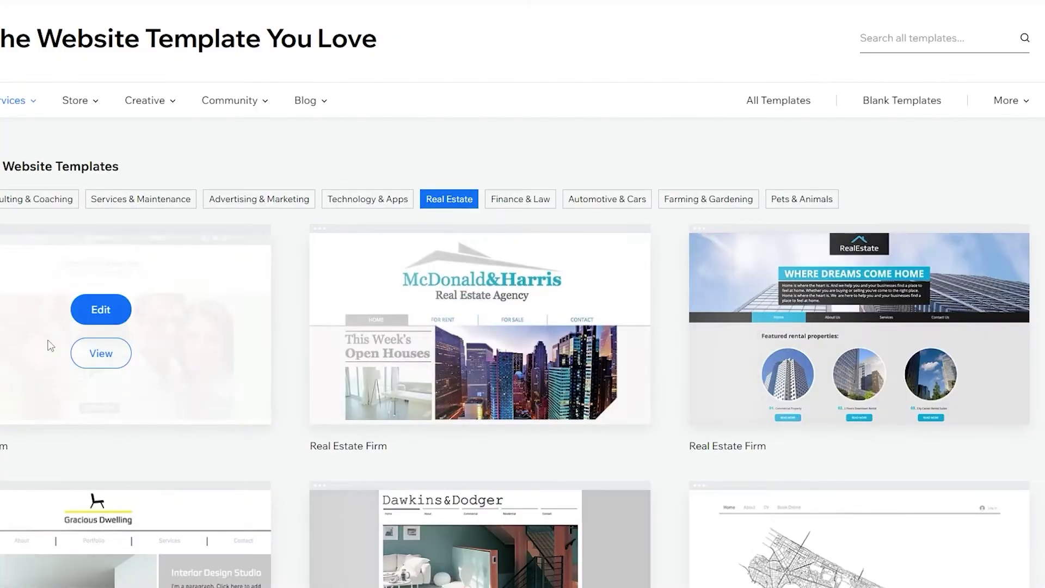
scroll(47, 343, "down", 13)
scroll(522, 294, "up", 7)
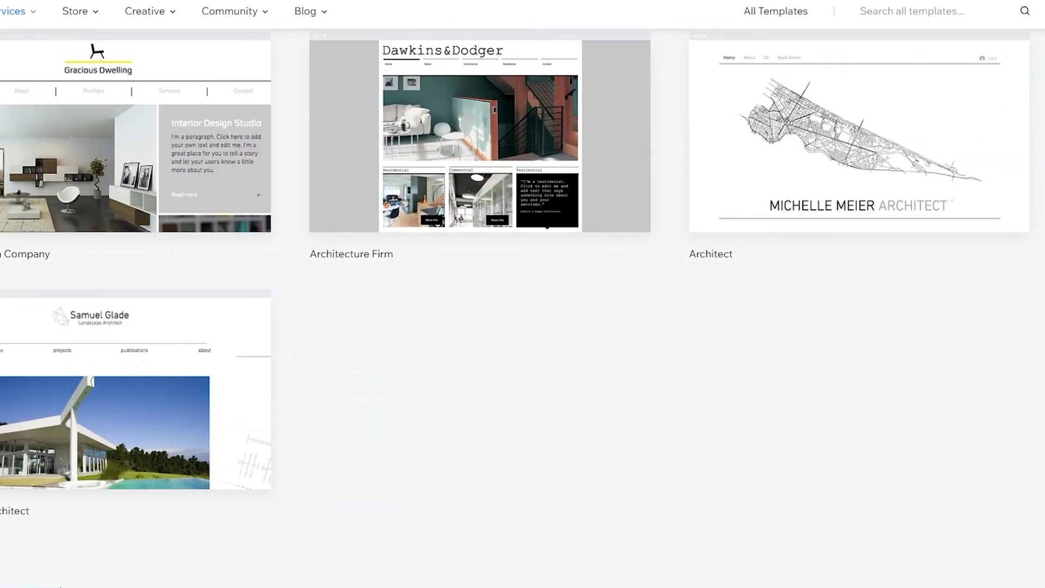
scroll(522, 294, "up", 5)
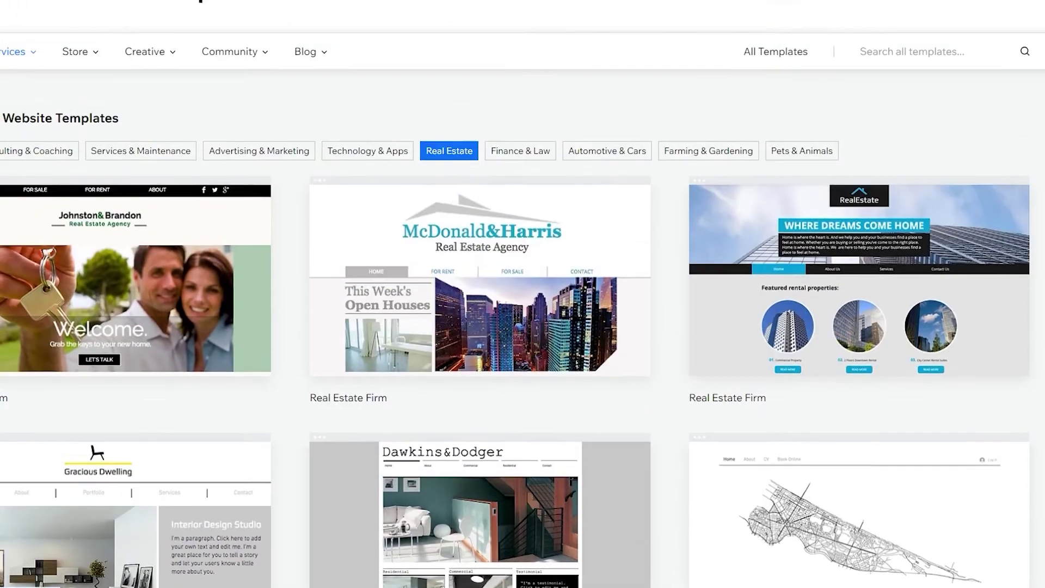
scroll(433, 547, "down", 10)
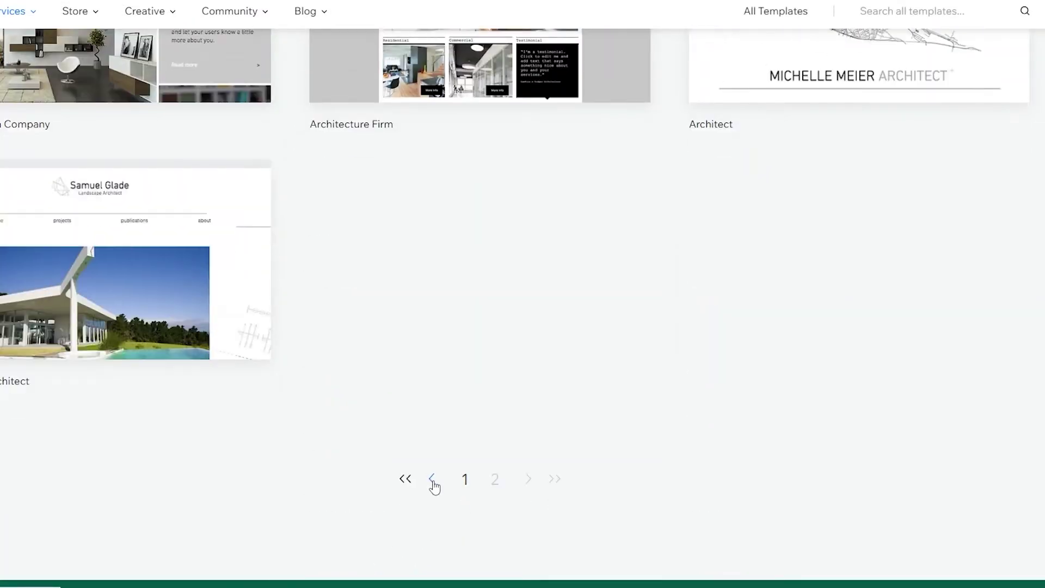
left_click(433, 480)
scroll(687, 478, "down", 15)
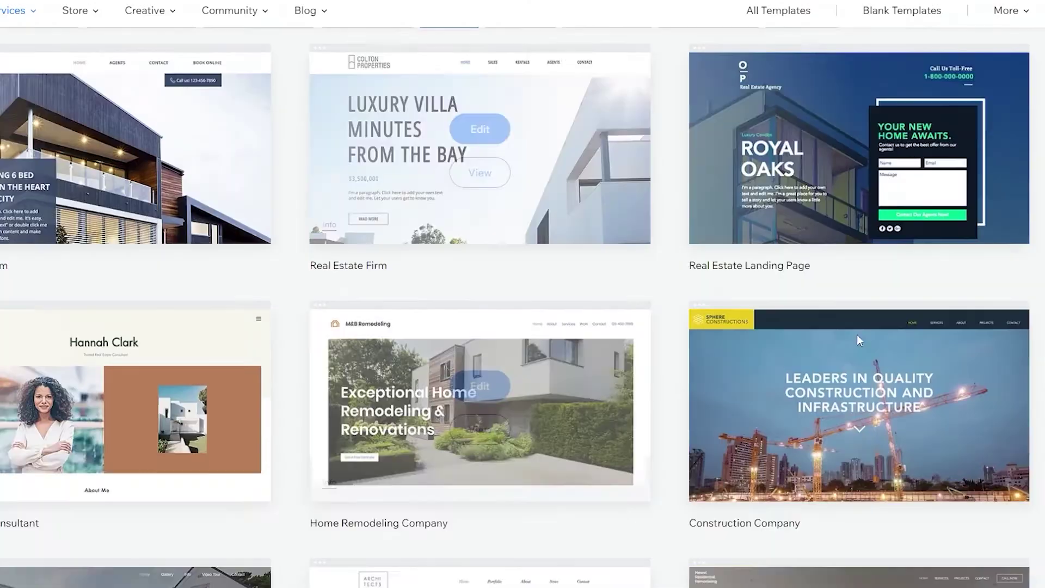
scroll(820, 367, "down", 3)
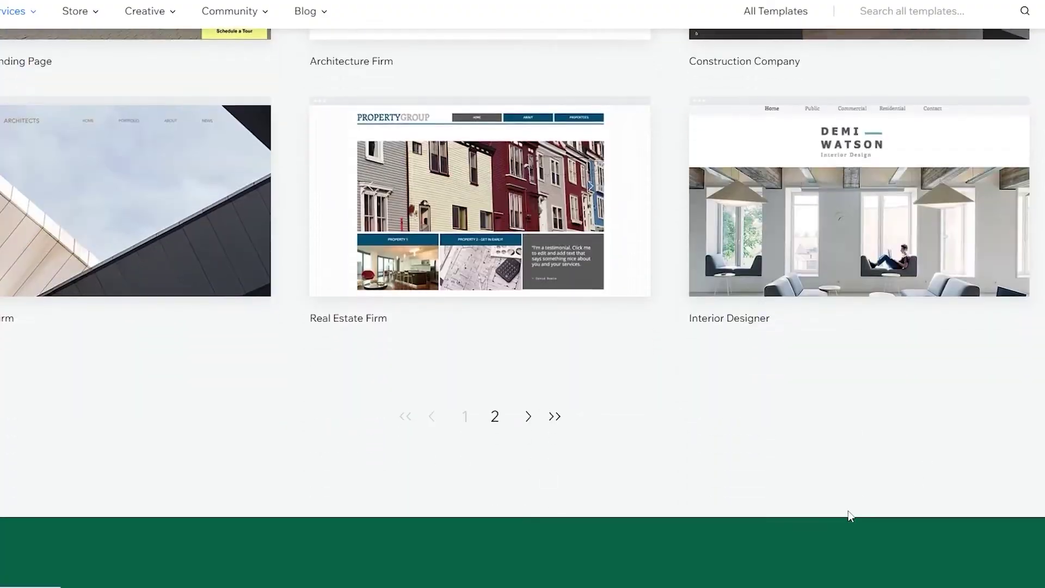
scroll(847, 514, "up", 8)
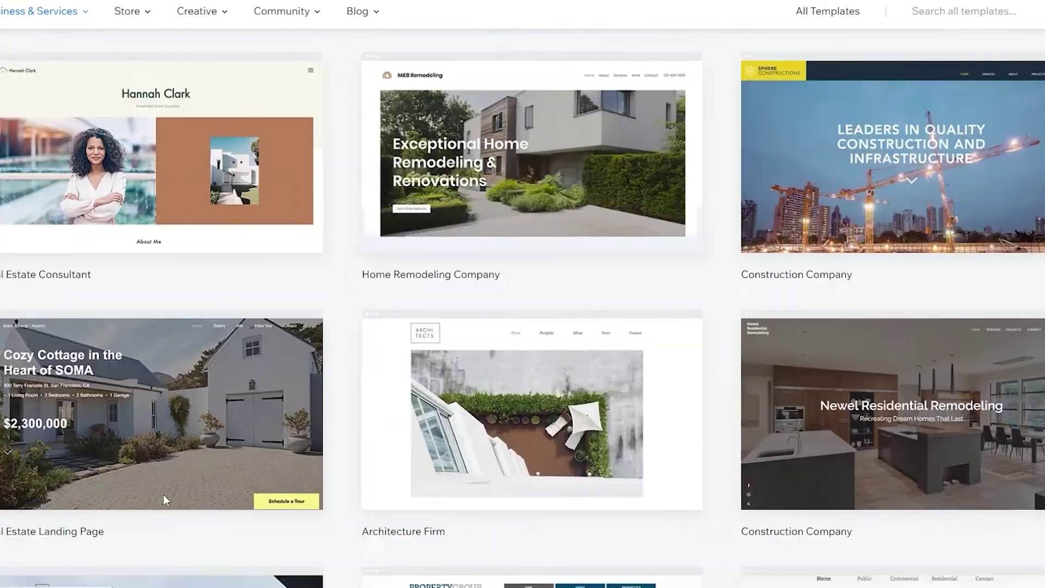
Step: Preview the Real Estate Landing Page template titled "Cozy Cottage in the Heart of SOMA" and examine its home page
mouse_move(50, 417)
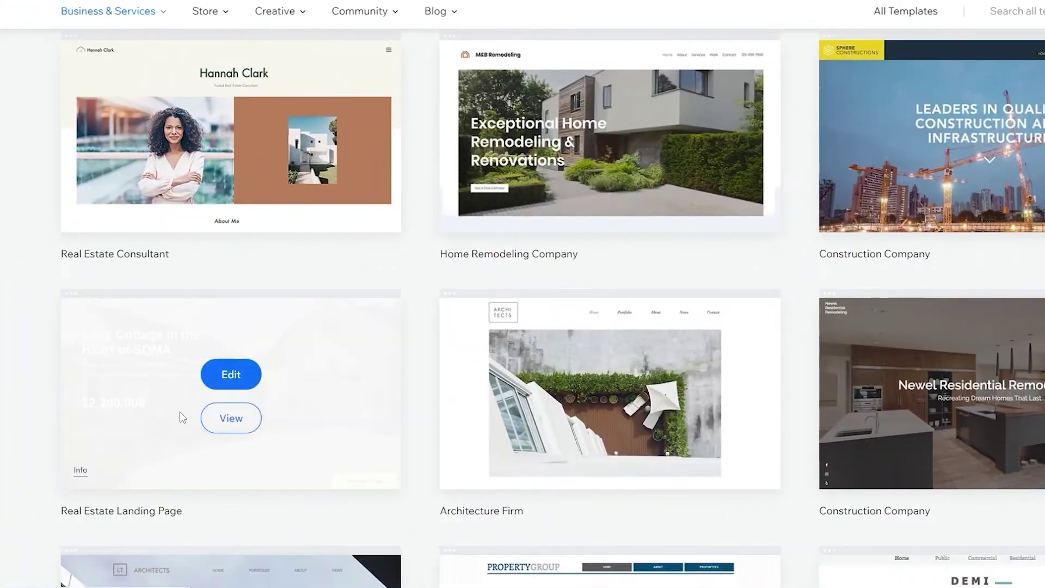
scroll(11, 450, "up", 8)
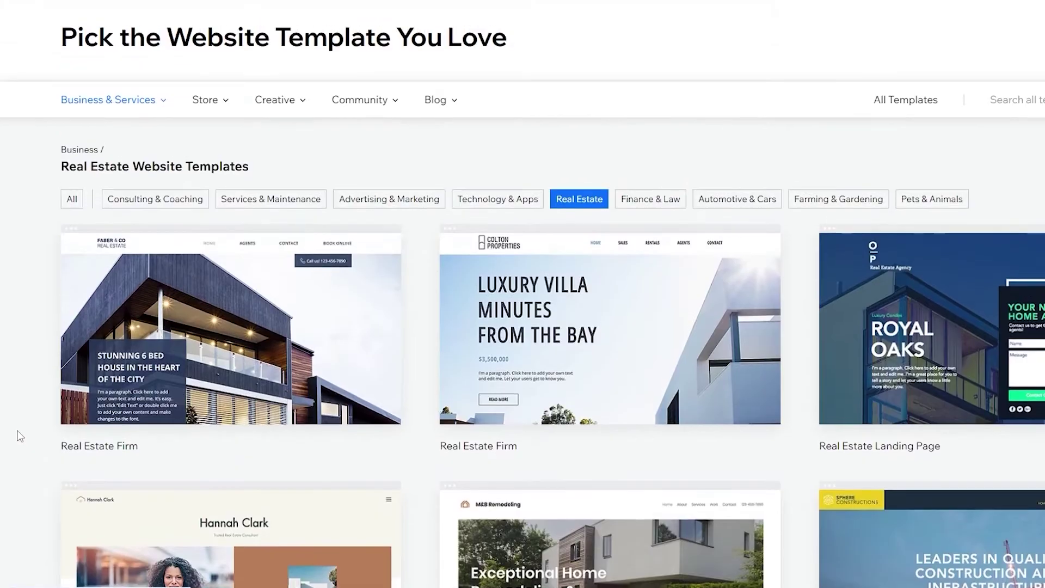
scroll(18, 432, "down", 8)
scroll(38, 430, "down", 1)
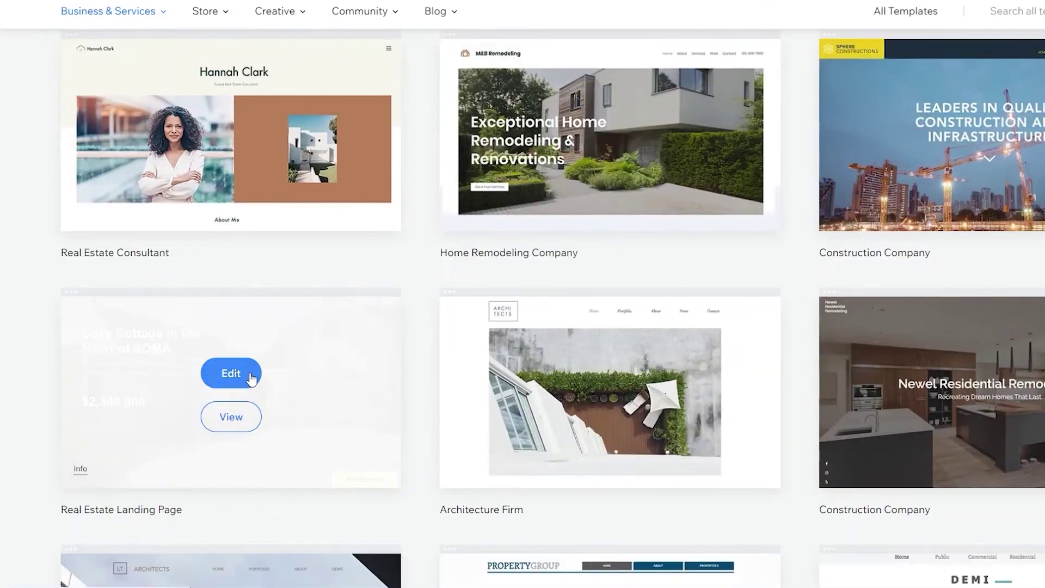
mouse_move(444, 411)
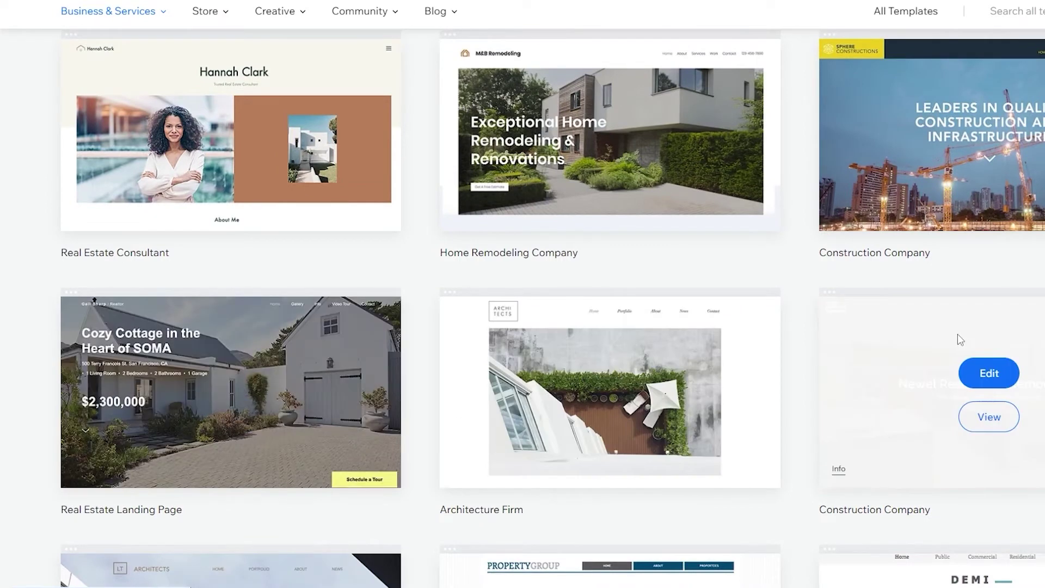
scroll(430, 338, "down", 2)
mouse_move(201, 342)
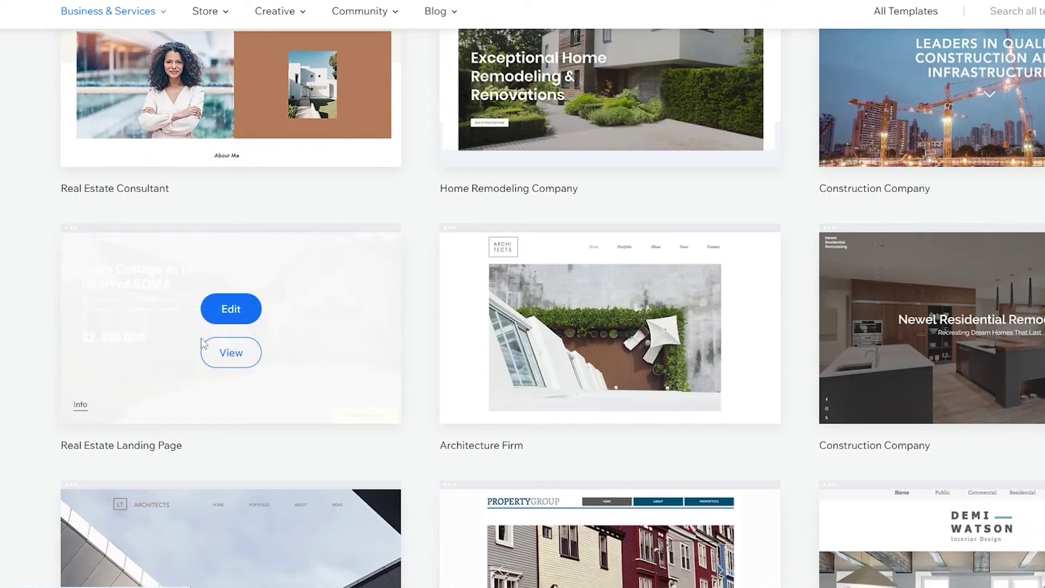
left_click(248, 354)
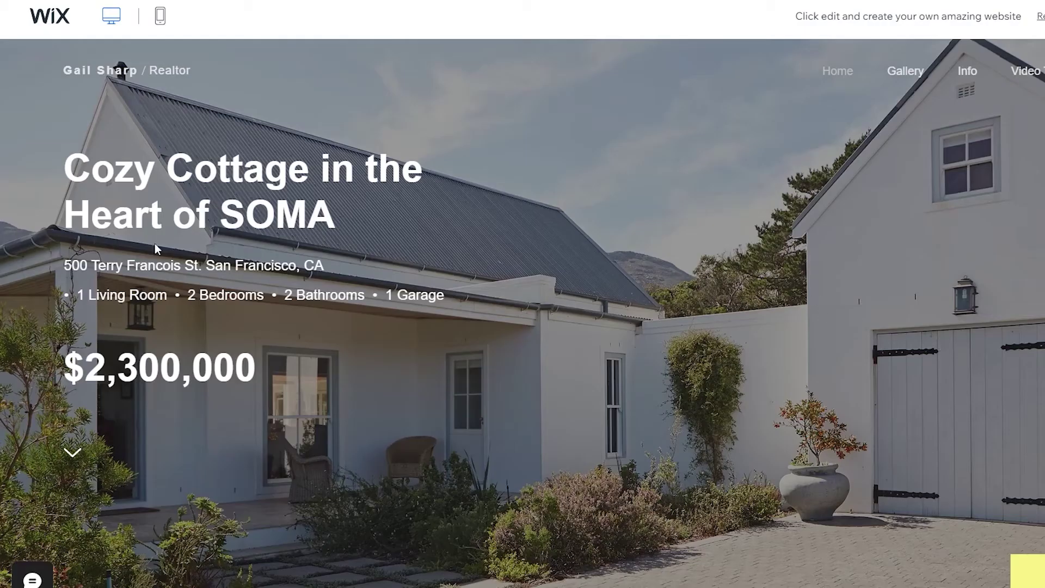
scroll(945, 236, "down", 4)
scroll(782, 238, "up", 3)
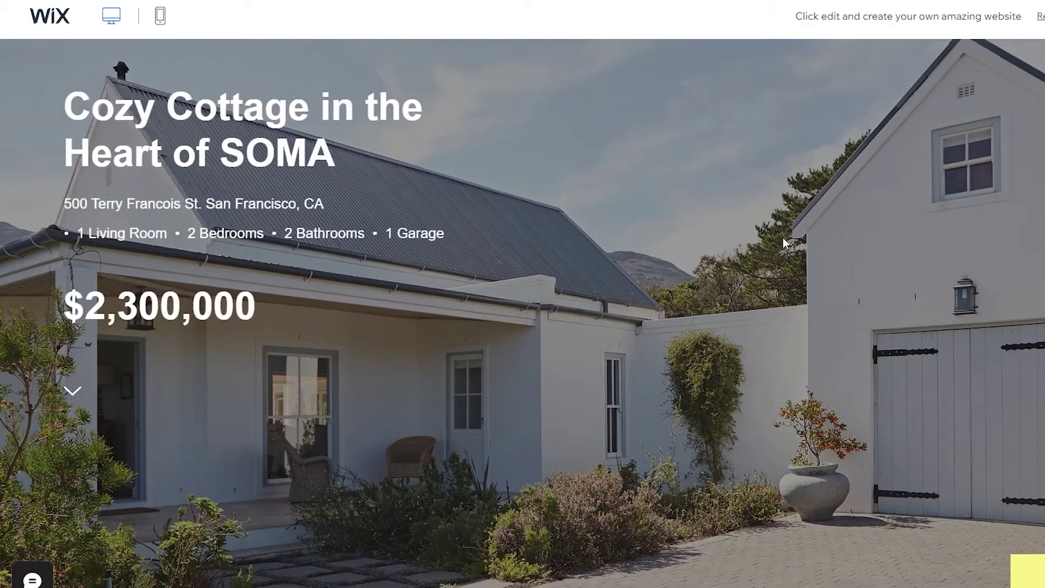
Step: Examine the gallery, home information, video tour and contact form sections of the previewed template
scroll(783, 238, "up", 1)
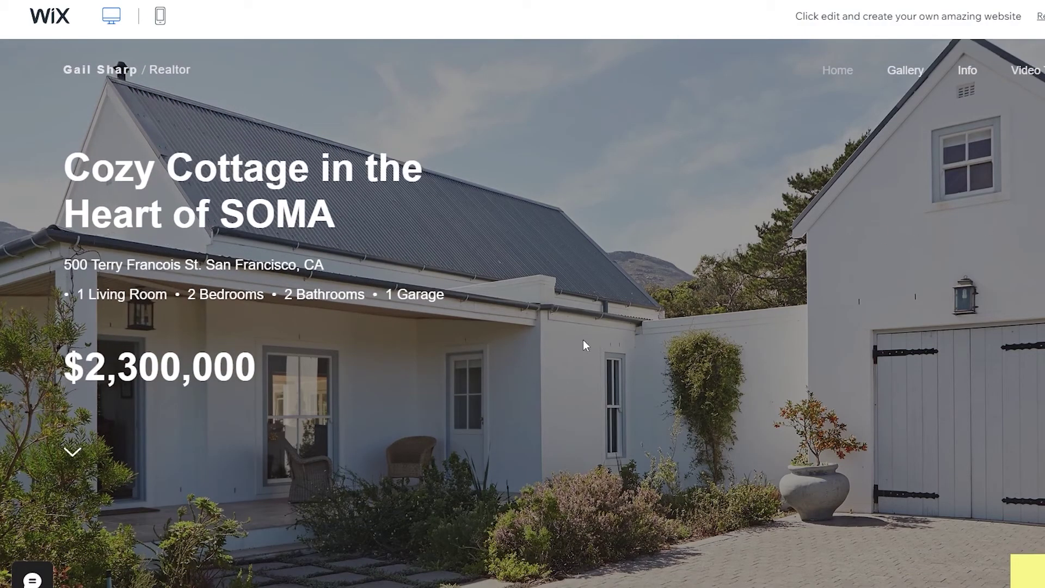
scroll(583, 345, "down", 3)
scroll(152, 188, "up", 2)
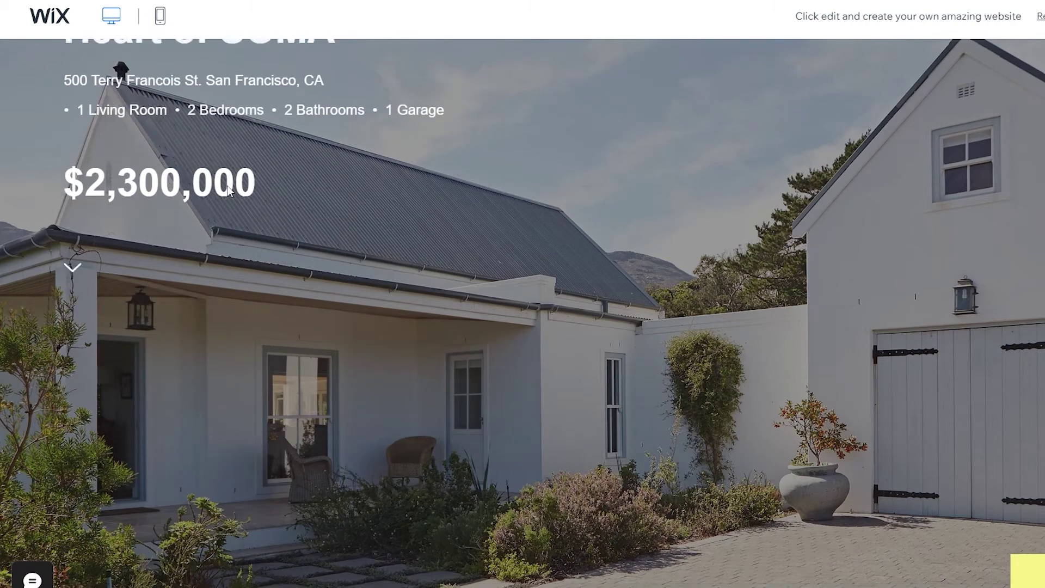
scroll(312, 218, "down", 5)
scroll(208, 193, "down", 10)
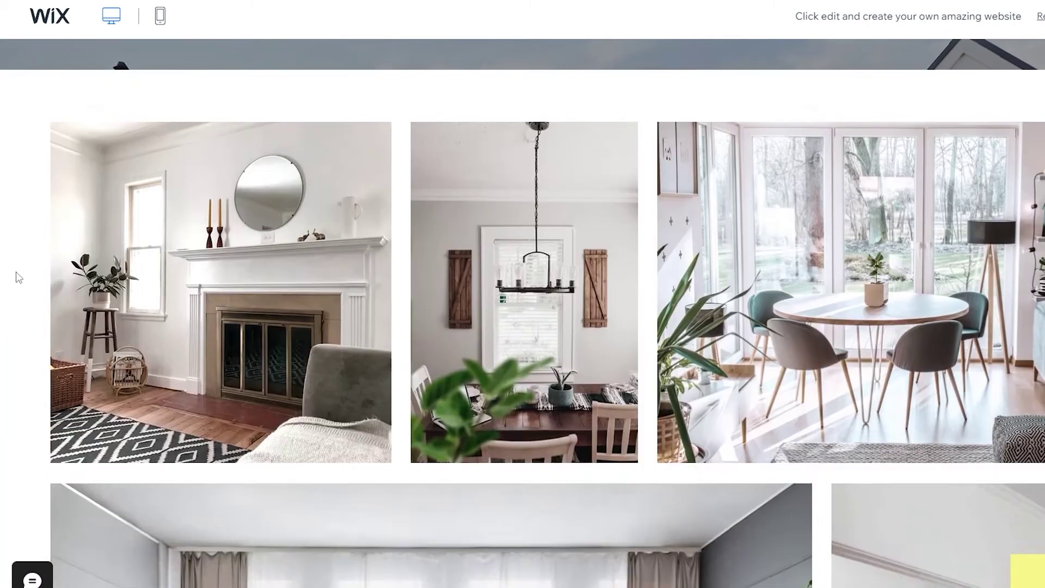
scroll(823, 214, "down", 12)
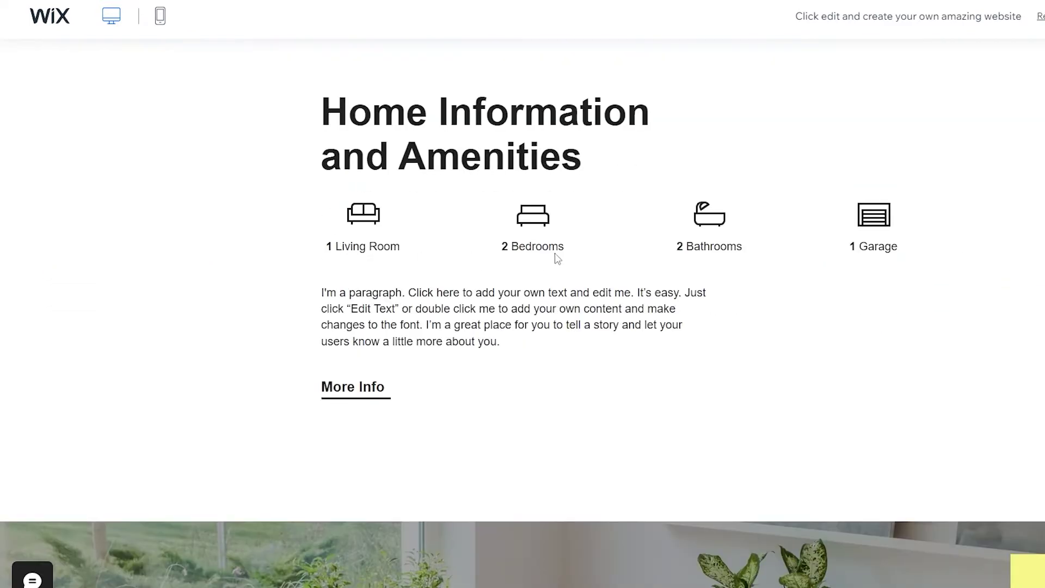
scroll(876, 266, "down", 18)
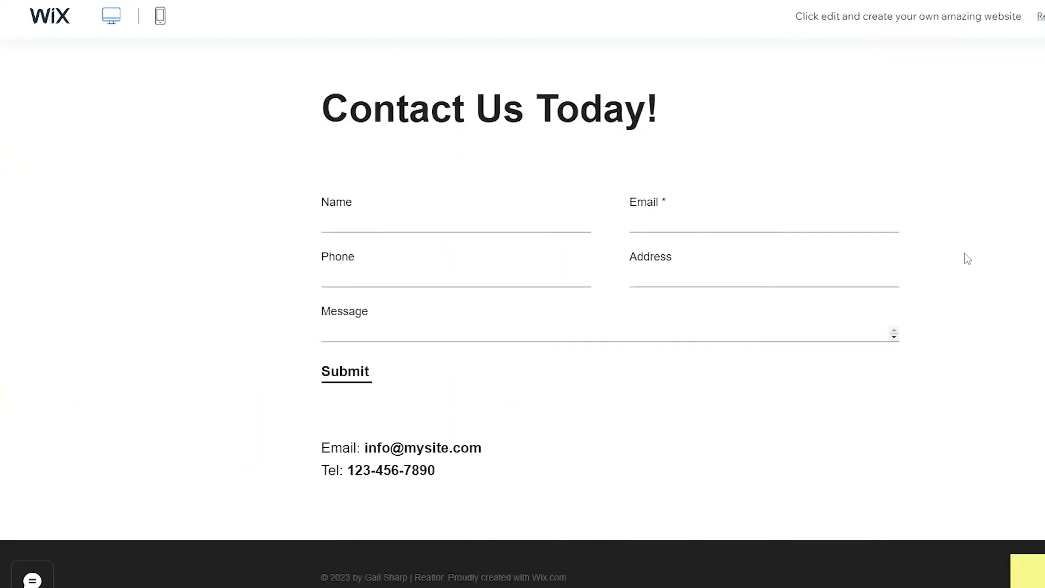
scroll(648, 411, "up", 20)
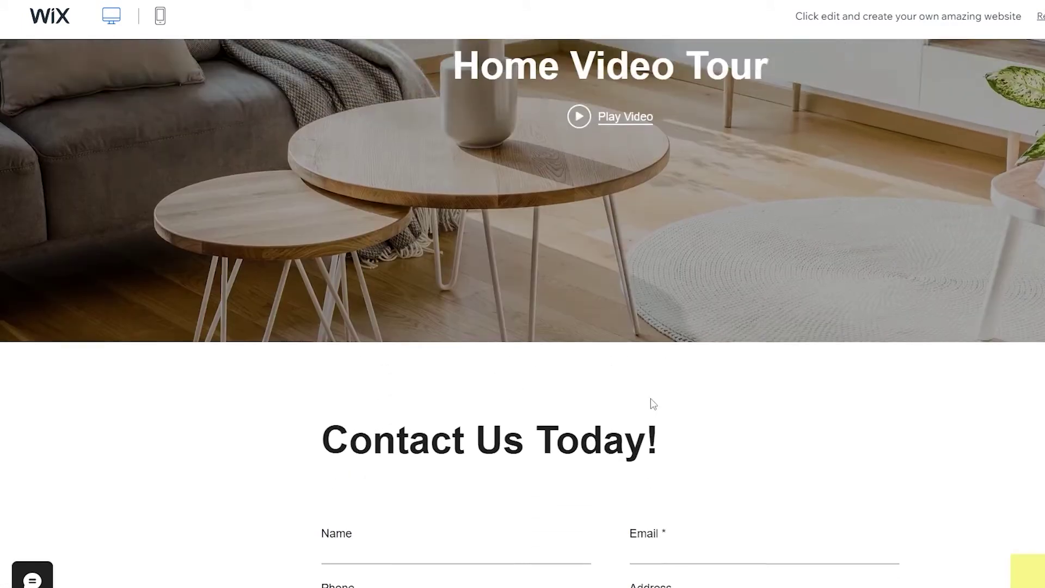
scroll(660, 398, "up", 12)
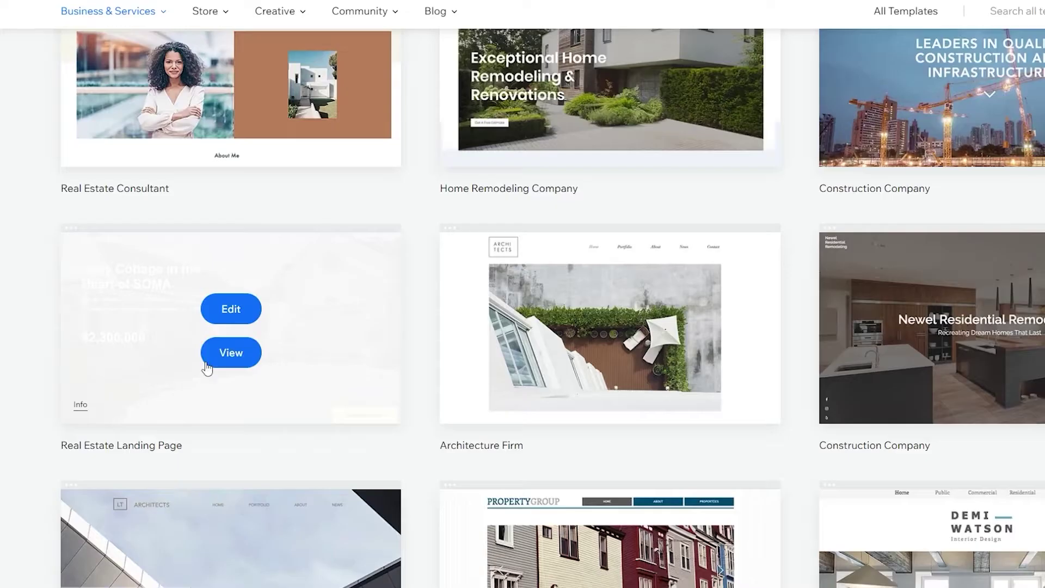
Step: Choose the Real Estate Landing Page template with the cozy cottage from the template list and open it for editing
scroll(403, 425, "up", 4)
scroll(703, 388, "down", 2)
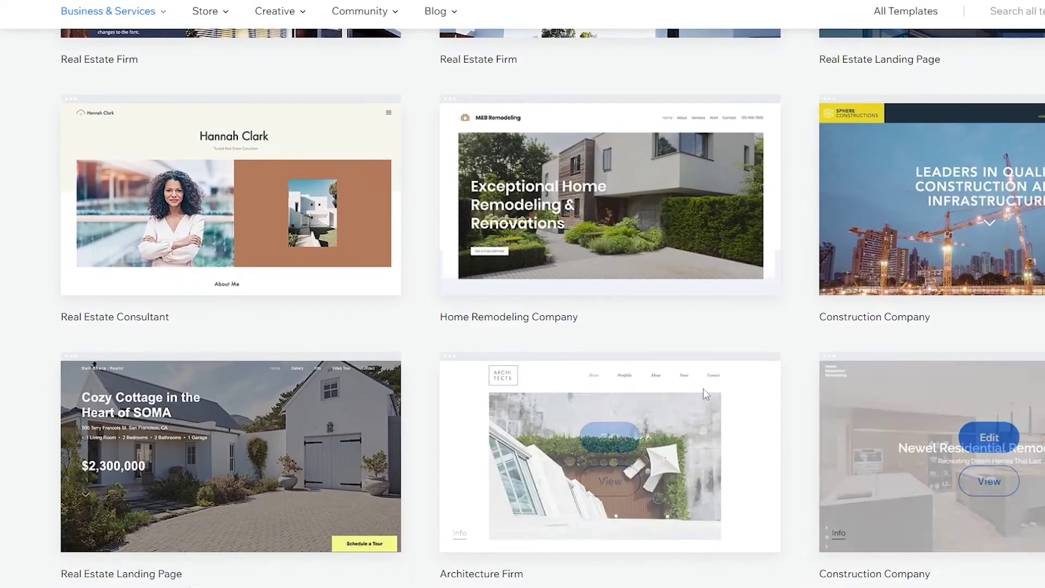
scroll(260, 313, "down", 2)
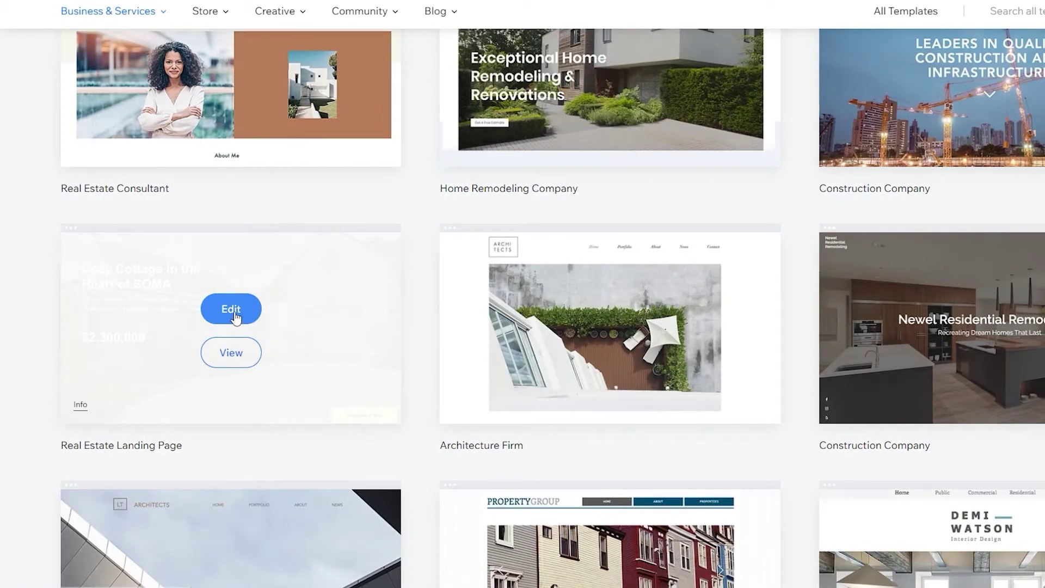
left_click(233, 310)
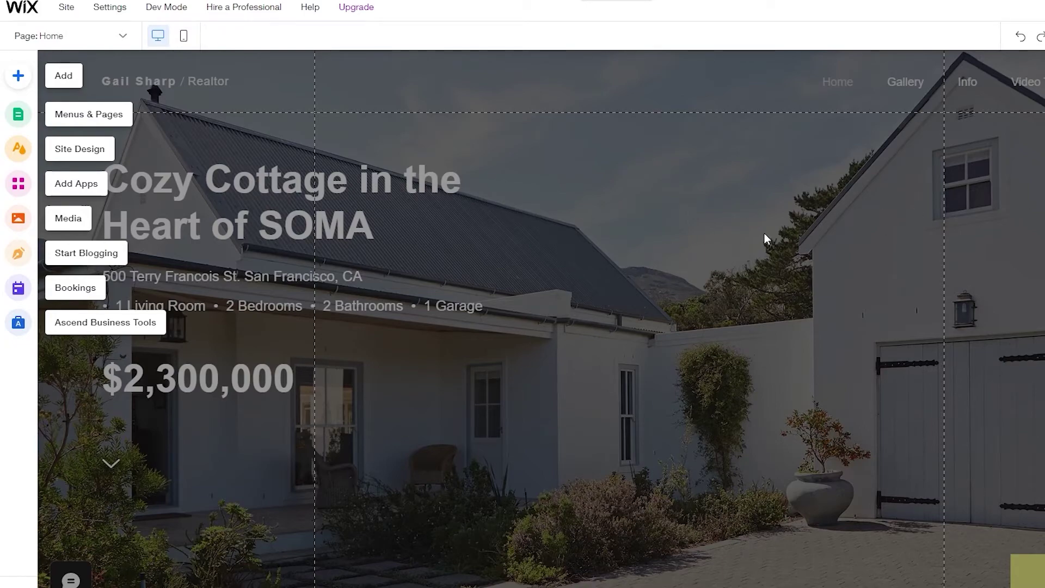
Step: Look through the hero strip and the photo gallery of the home page in the editor
scroll(971, 276, "down", 8)
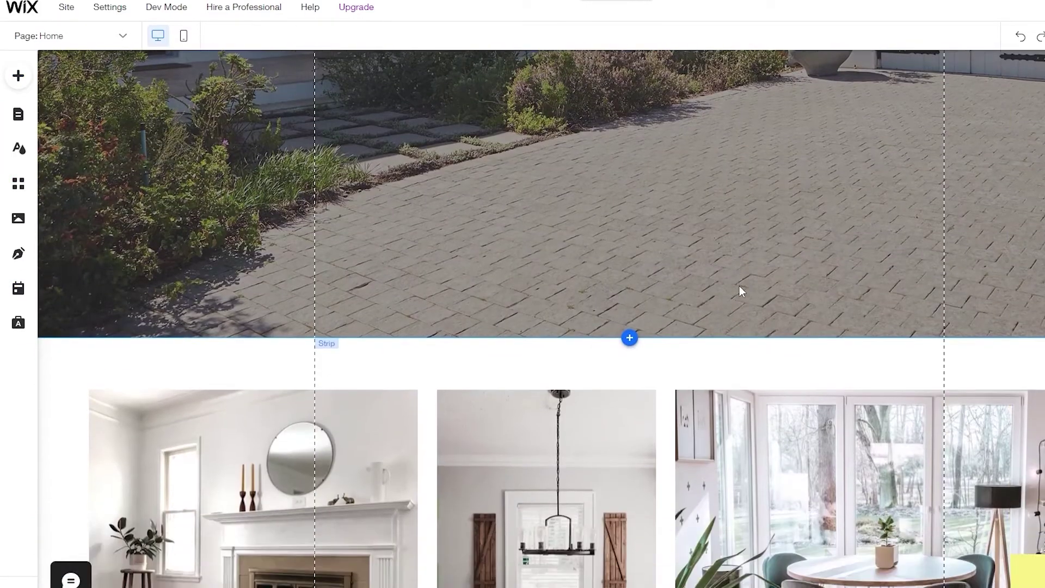
scroll(739, 291, "up", 8)
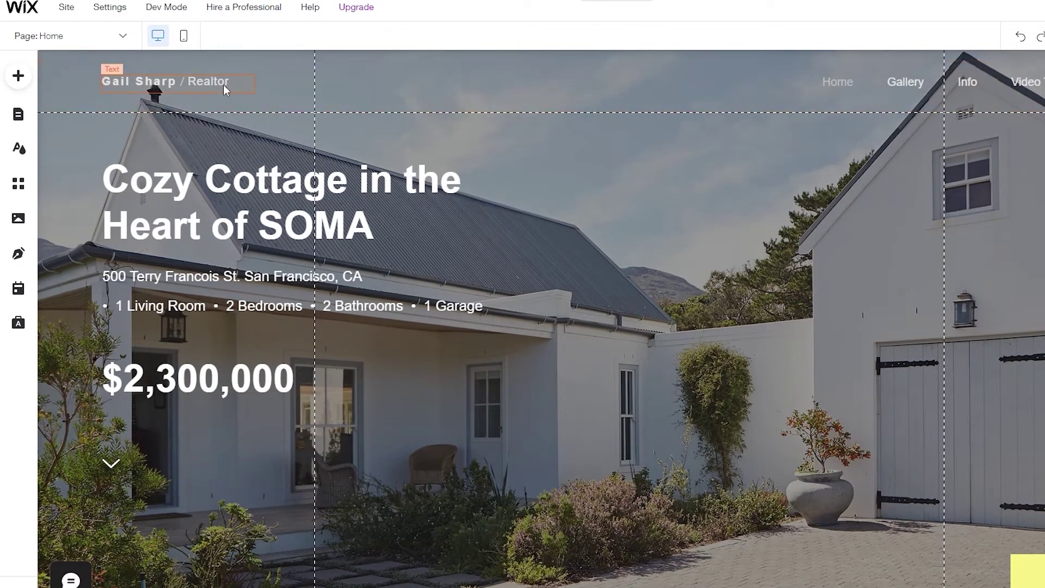
scroll(534, 171, "down", 1)
scroll(744, 329, "down", 2)
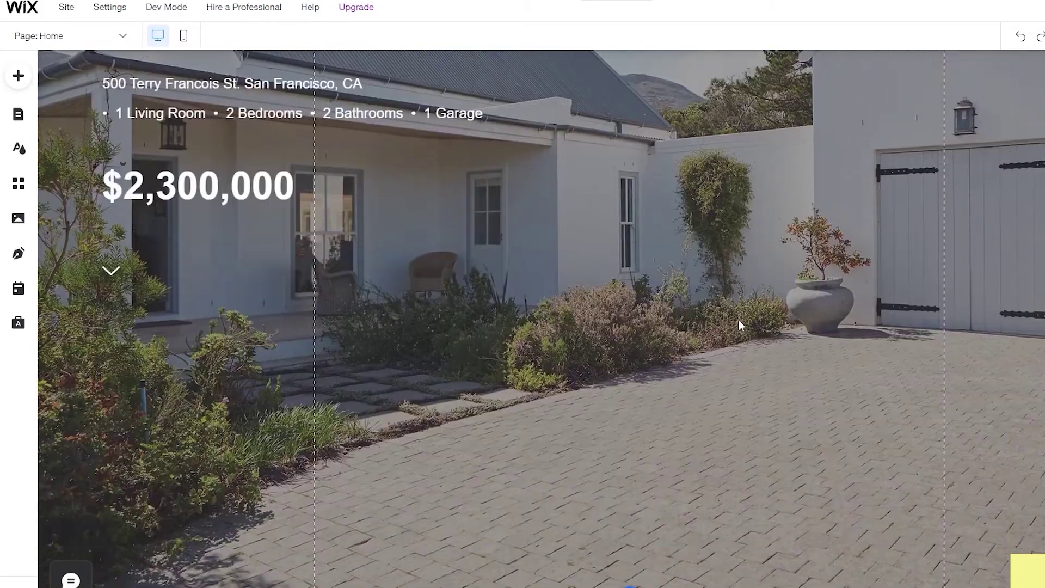
scroll(746, 318, "up", 1)
scroll(689, 302, "down", 6)
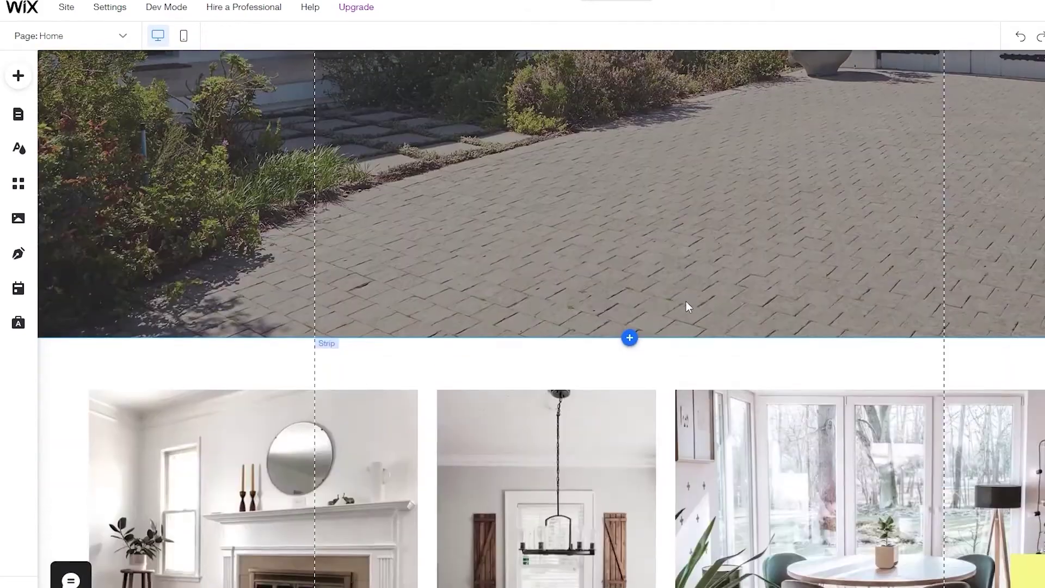
scroll(671, 286, "down", 5)
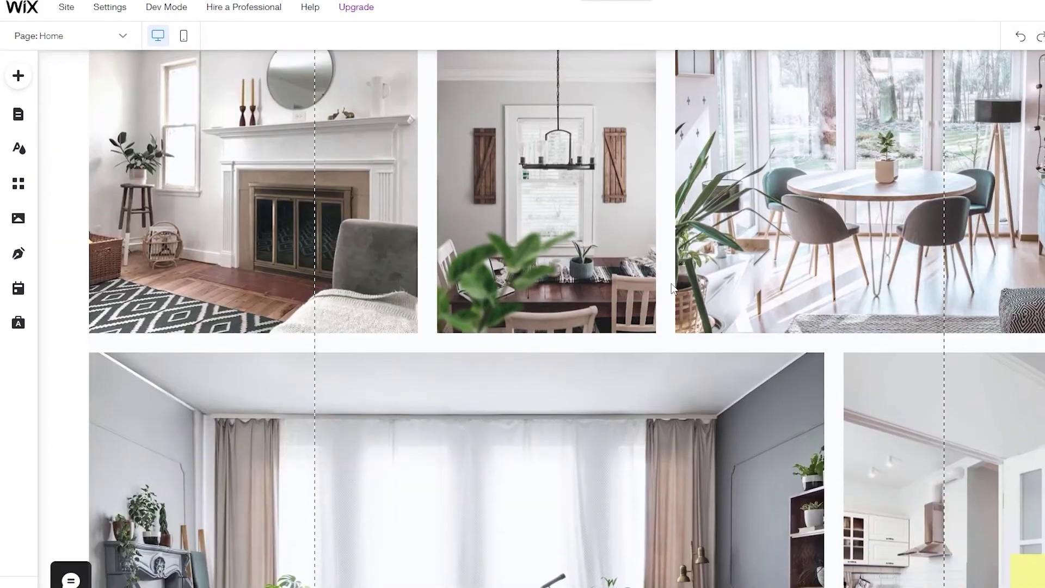
scroll(673, 286, "down", 4)
scroll(672, 288, "up", 7)
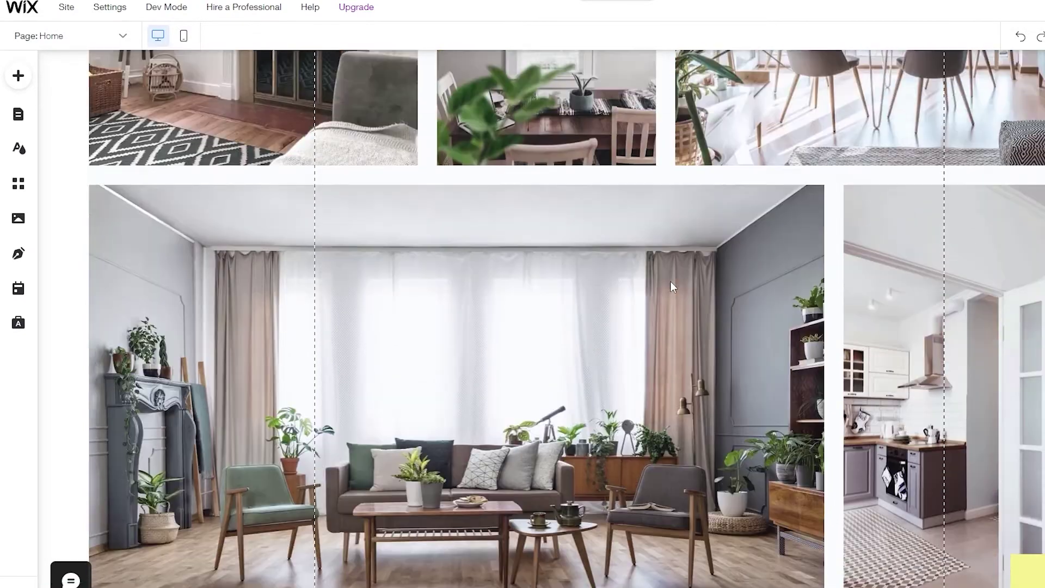
scroll(668, 285, "up", 6)
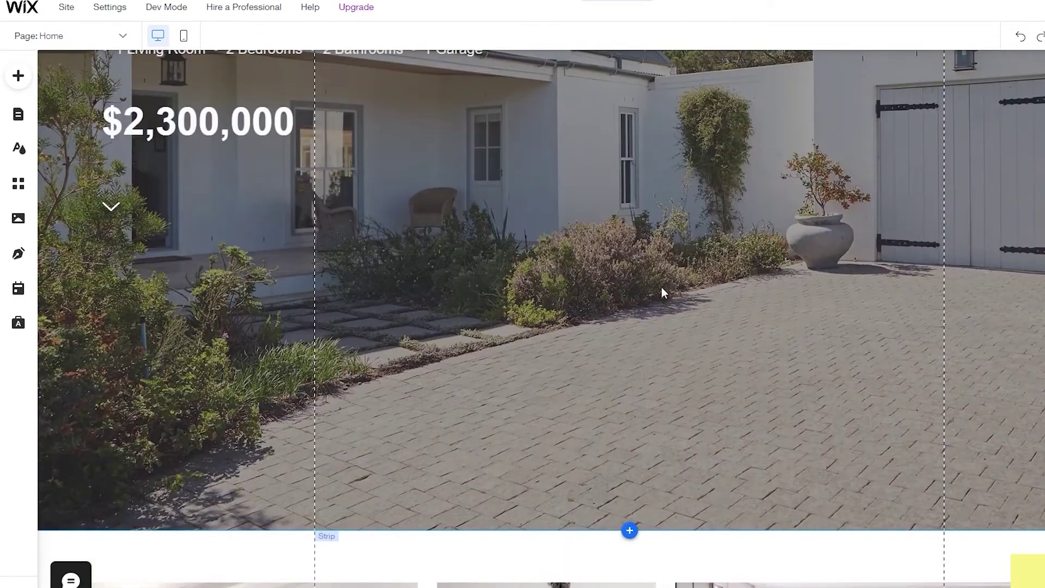
scroll(662, 284, "down", 2)
scroll(662, 284, "down", 4)
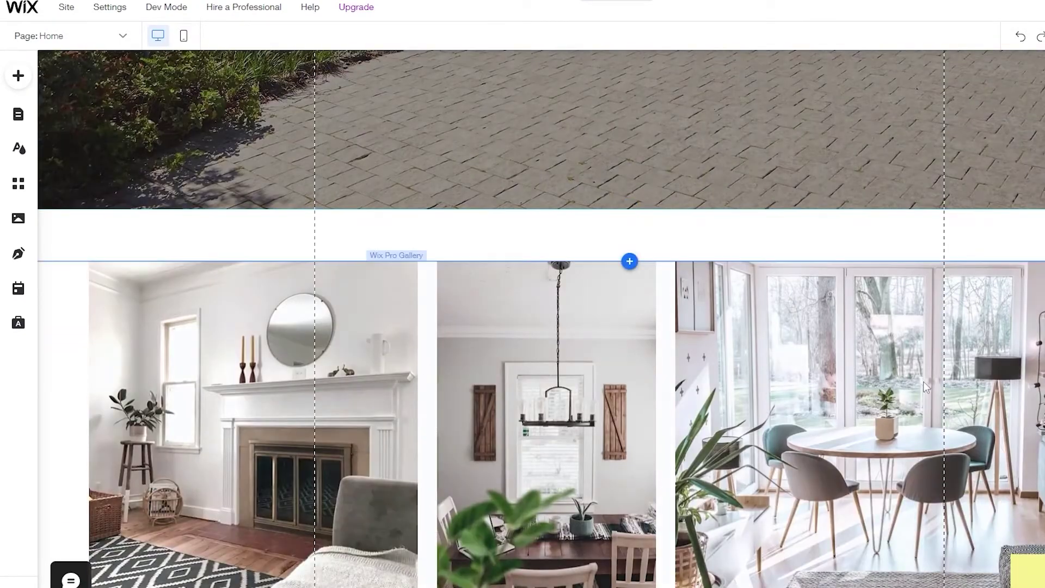
scroll(690, 408, "down", 5)
scroll(635, 353, "down", 6)
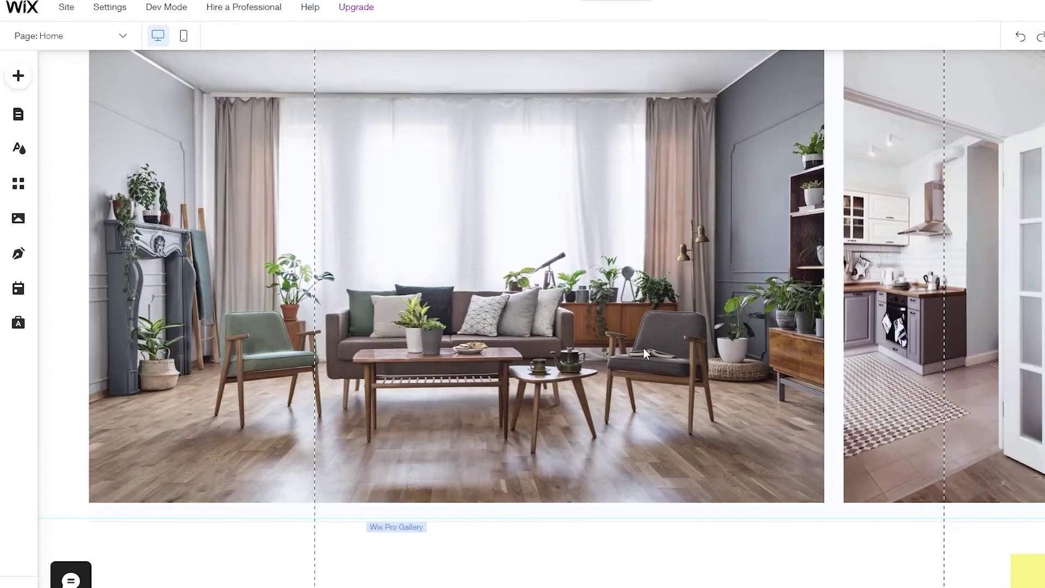
scroll(643, 352, "down", 2)
scroll(641, 355, "up", 12)
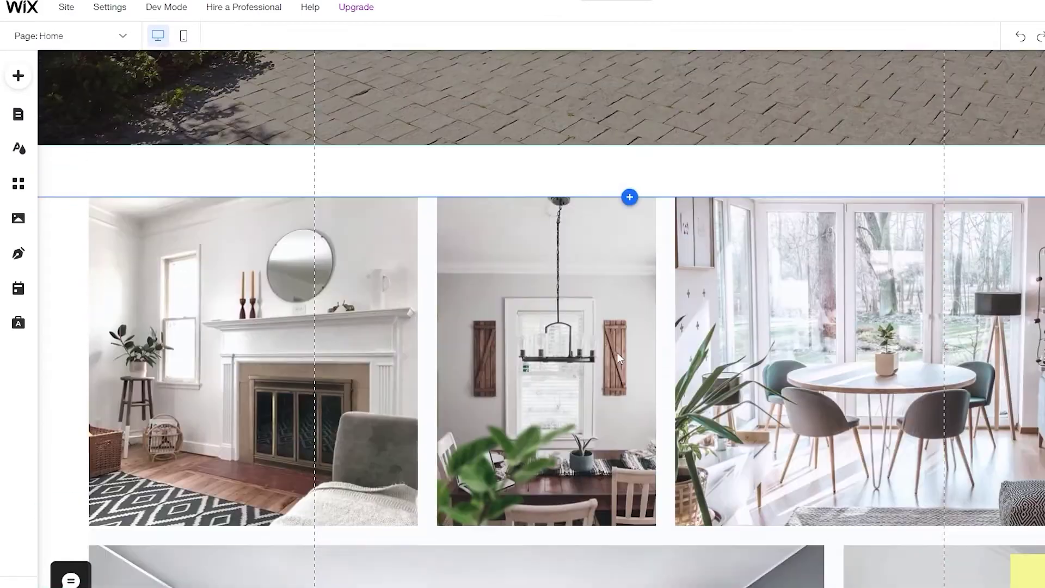
Step: Open the media selection for the home page's photo gallery and search Media from Wix for "houses"
left_click(408, 314)
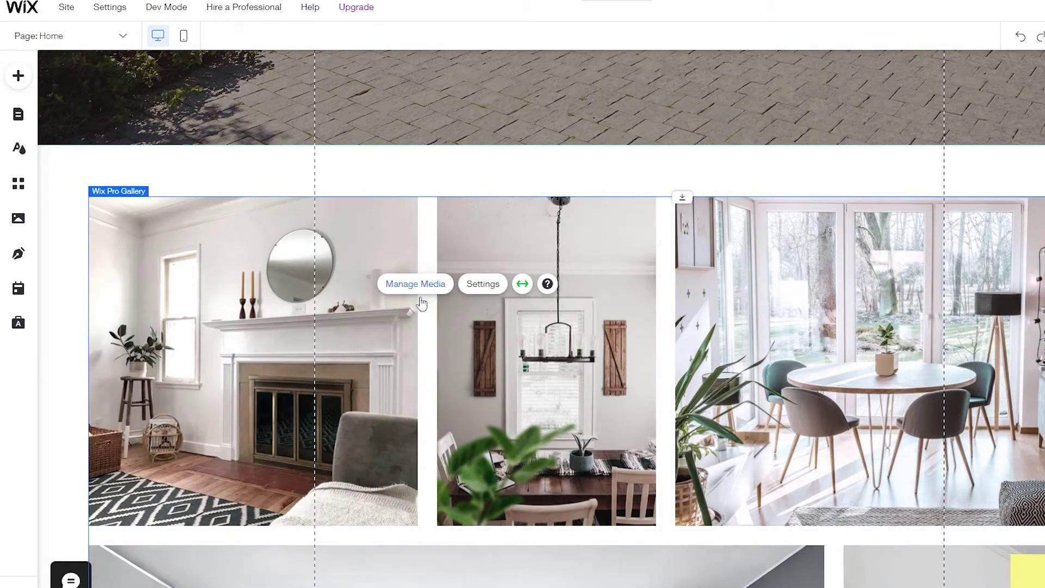
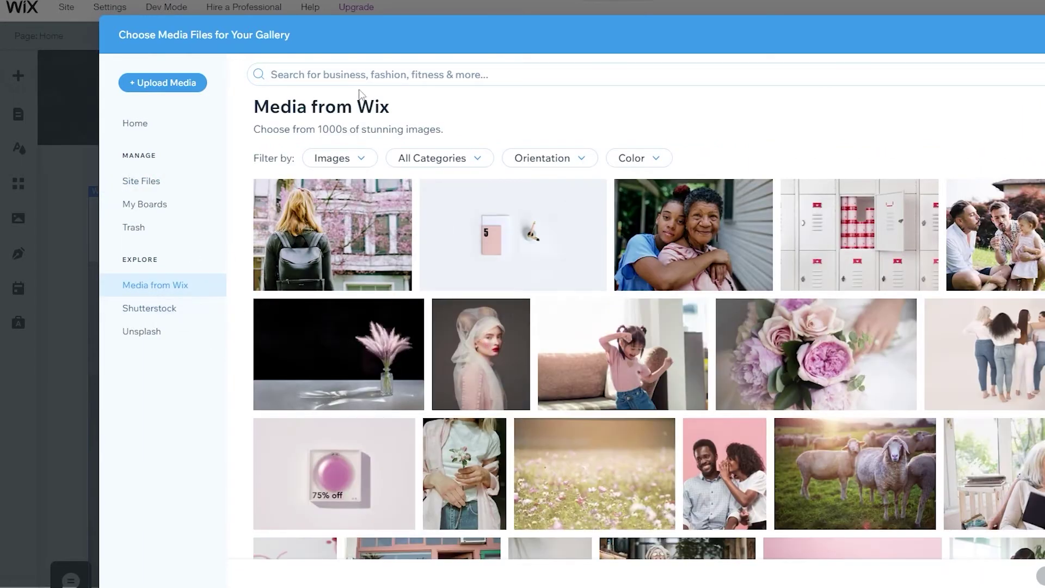
left_click(484, 76)
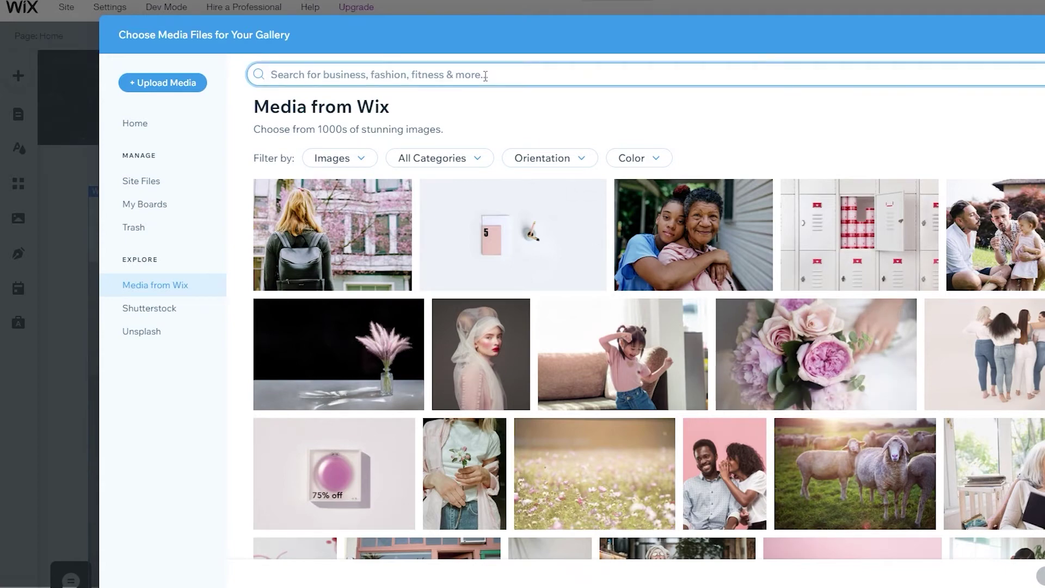
type("houses")
key("Return")
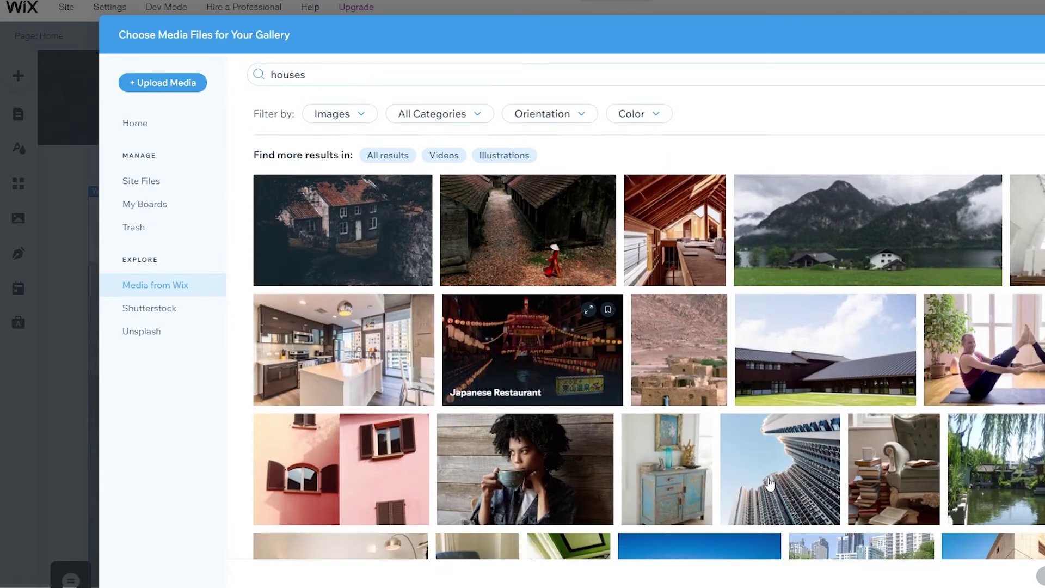
Step: Select the Private Property photo among the "houses" images and browse the rest for more suitable photos
scroll(821, 474, "down", 3)
scroll(822, 473, "up", 4)
scroll(762, 370, "down", 8)
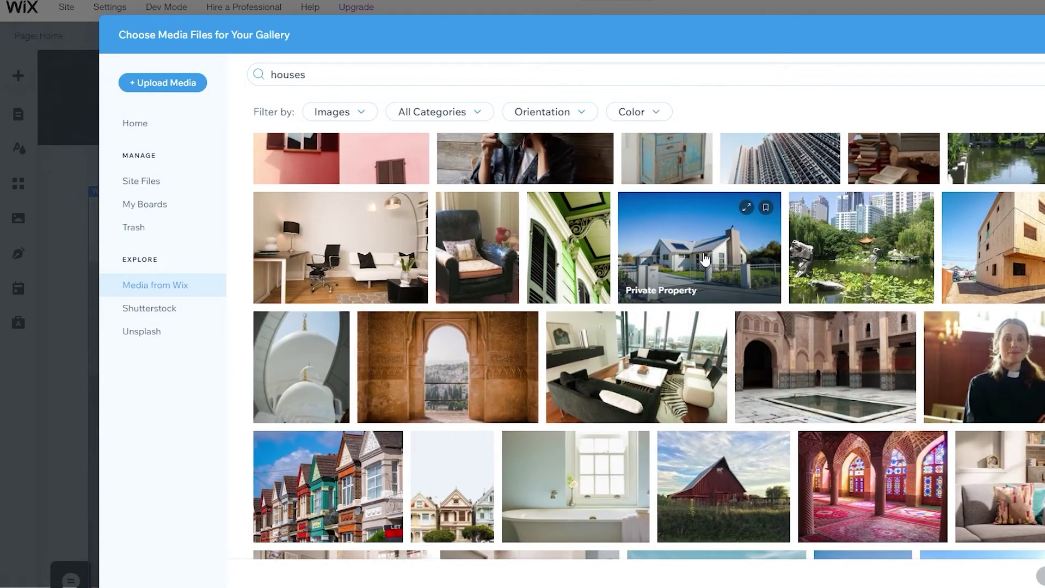
left_click(708, 259)
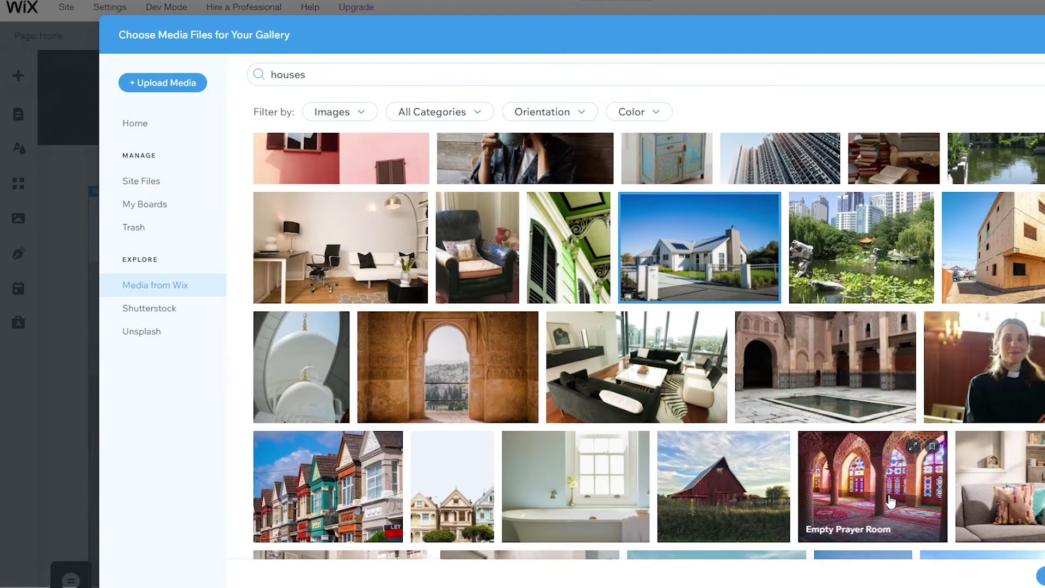
scroll(889, 494, "down", 2)
left_click(743, 392)
scroll(744, 393, "up", 1)
scroll(744, 393, "up", 2)
scroll(921, 407, "up", 6)
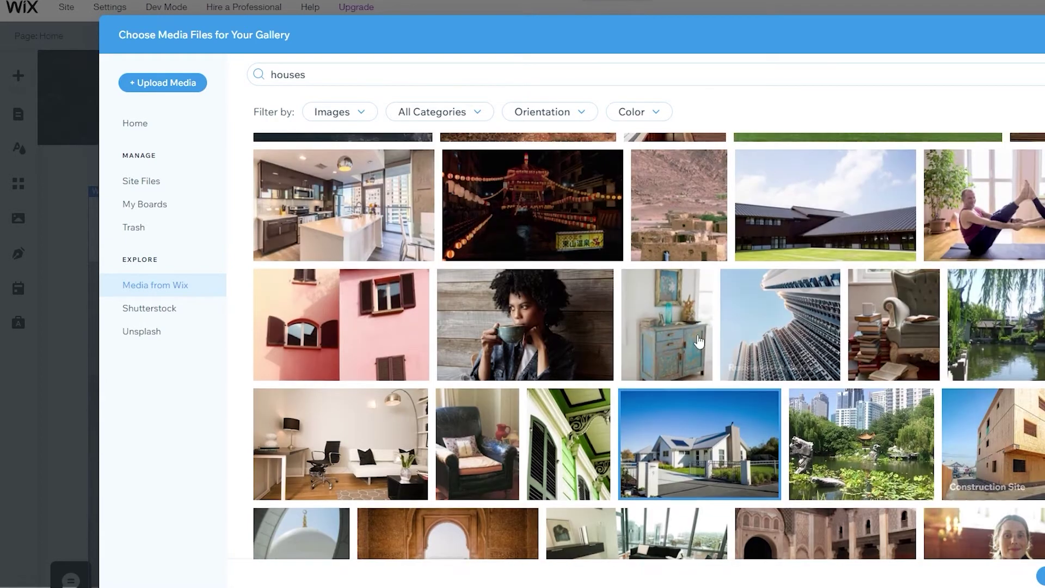
scroll(598, 344, "down", 10)
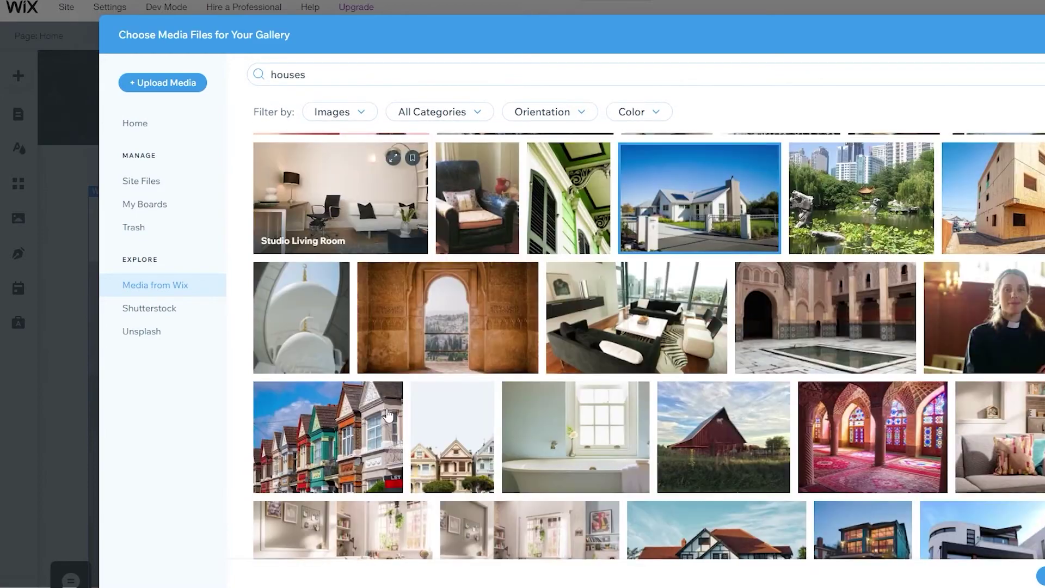
scroll(544, 408, "up", 8)
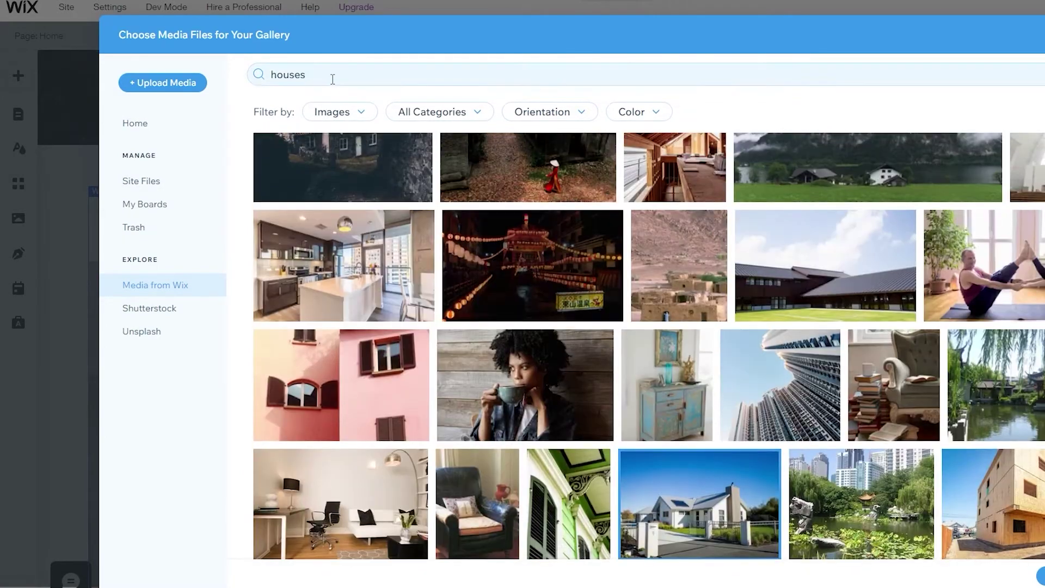
Step: Replace the Media from Wix search term with "mansions"
double_click(332, 79)
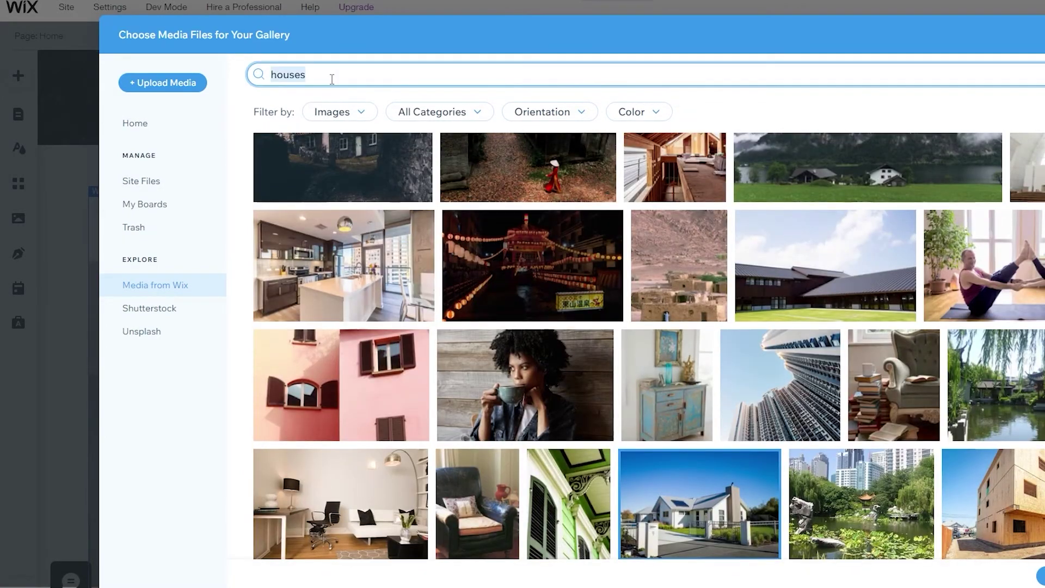
type("mansions")
key("Return")
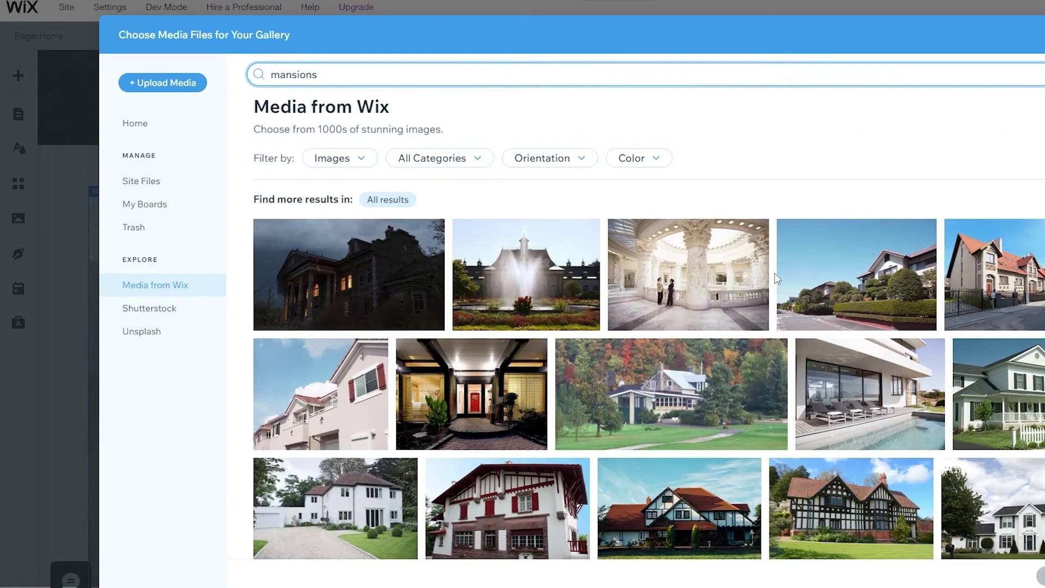
Step: Select the Estate Exterior, Estate with Greenery, white picket-fence house and autumn-forest house photos among the "mansions" images
scroll(775, 273, "down", 1)
left_click(1021, 223)
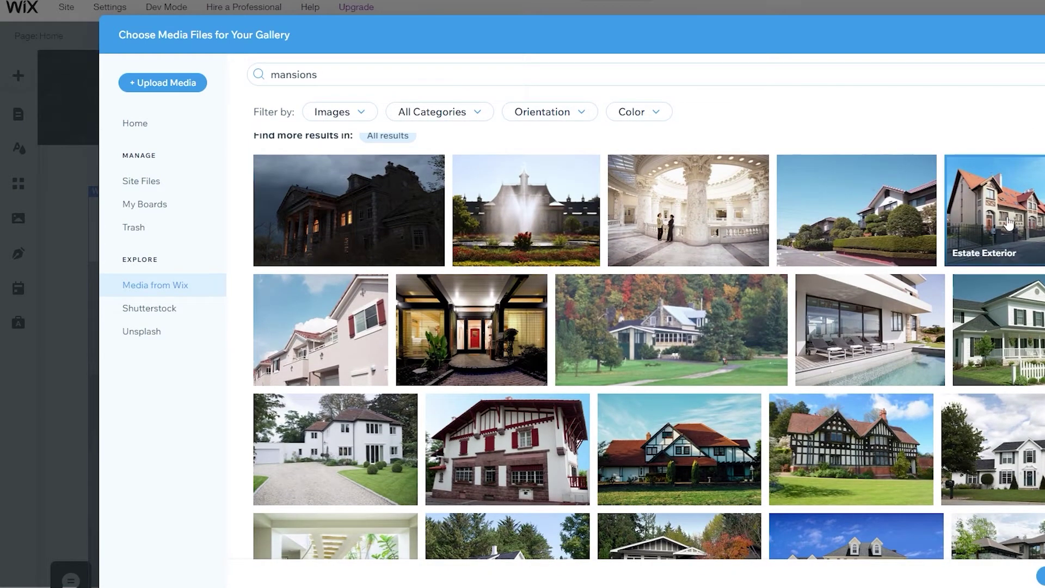
left_click(860, 211)
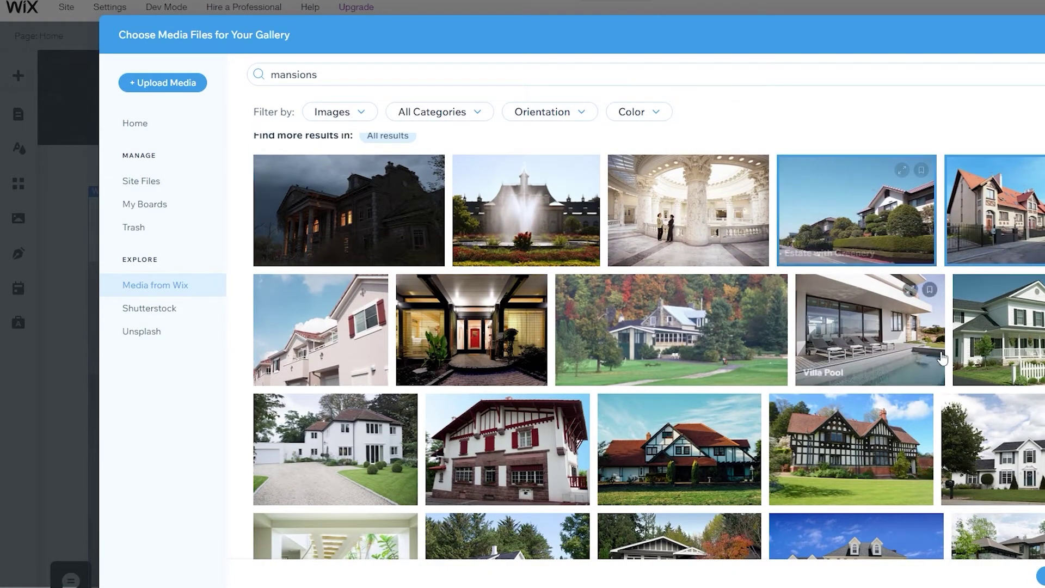
left_click(1012, 332)
left_click(684, 349)
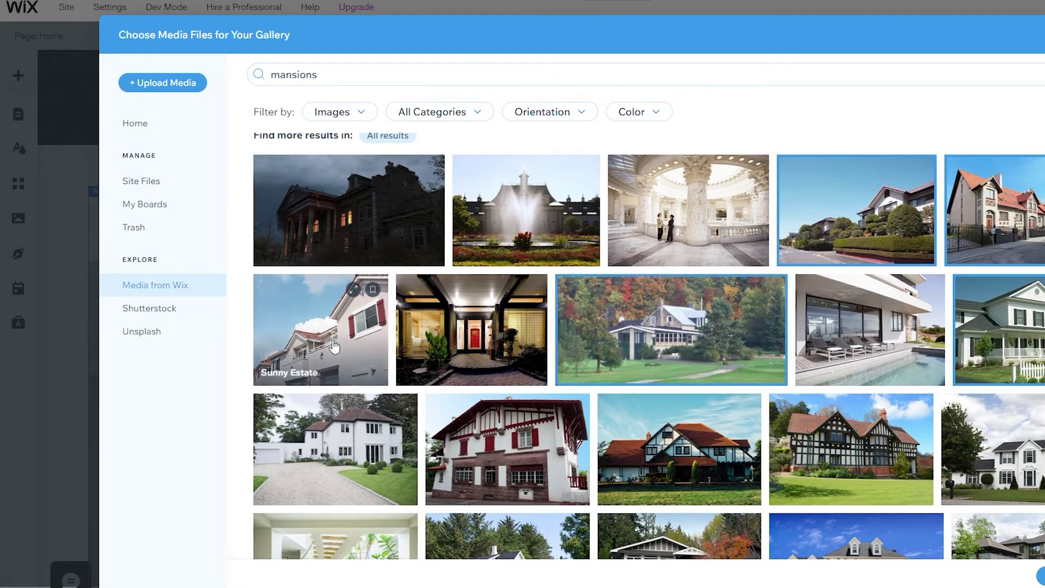
Step: Add all five house photos of the third results row to the selection, including Suburb Home and Black and White Building
left_click(335, 452)
left_click(506, 452)
left_click(750, 457)
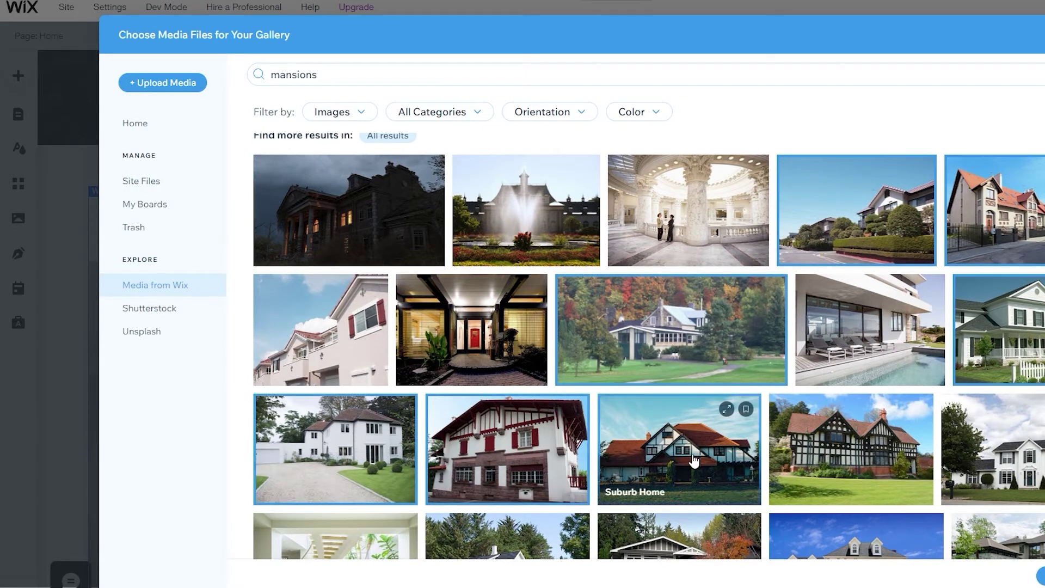
left_click(919, 457)
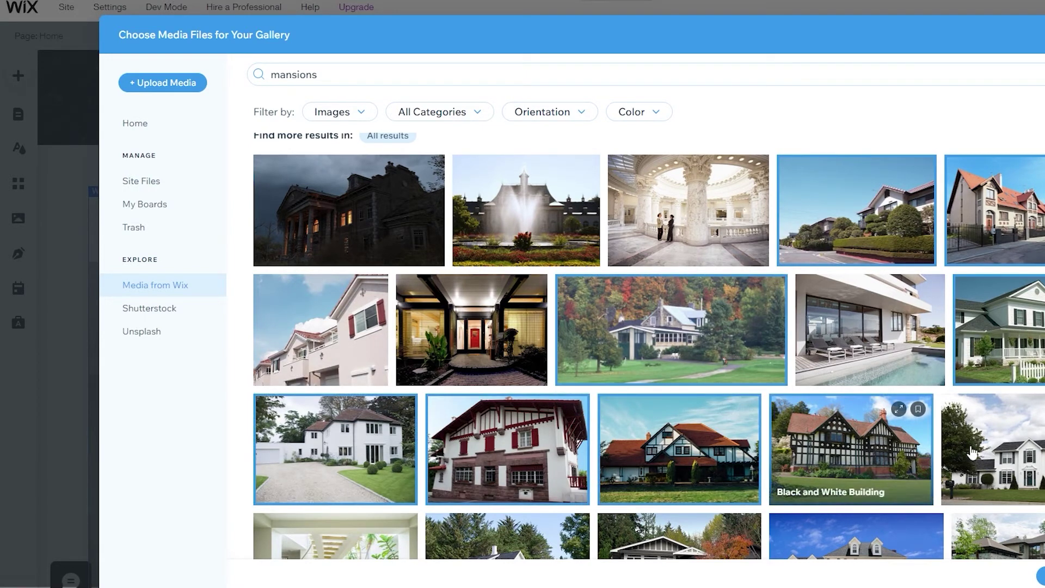
left_click(1033, 451)
Step: Add the white cottage with a fence, the house with two white garage doors and the Luxury House photo to the selection
scroll(1032, 451, "down", 3)
left_click(508, 389)
left_click(735, 390)
left_click(1000, 396)
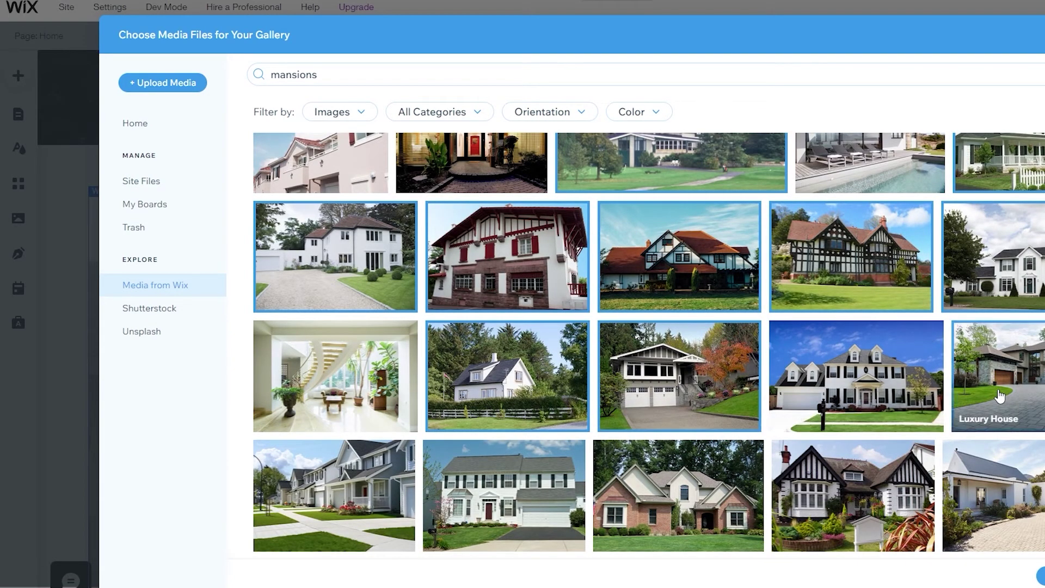
Step: Select the photos in the row running from the suburban street houses to the Country Style Home
left_click(335, 492)
left_click(474, 492)
left_click(684, 496)
left_click(852, 492)
left_click(992, 492)
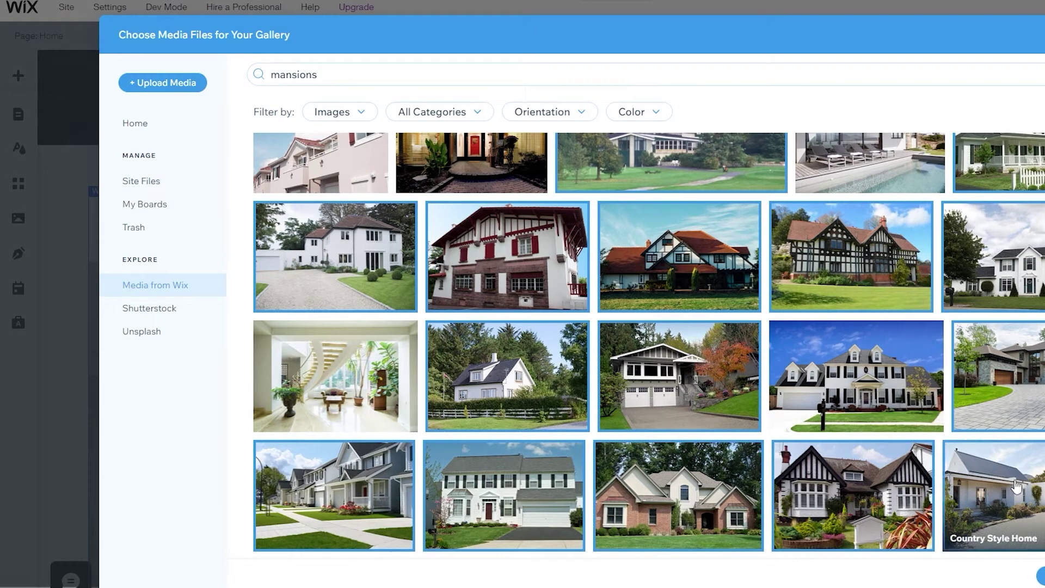
scroll(1007, 468, "down", 3)
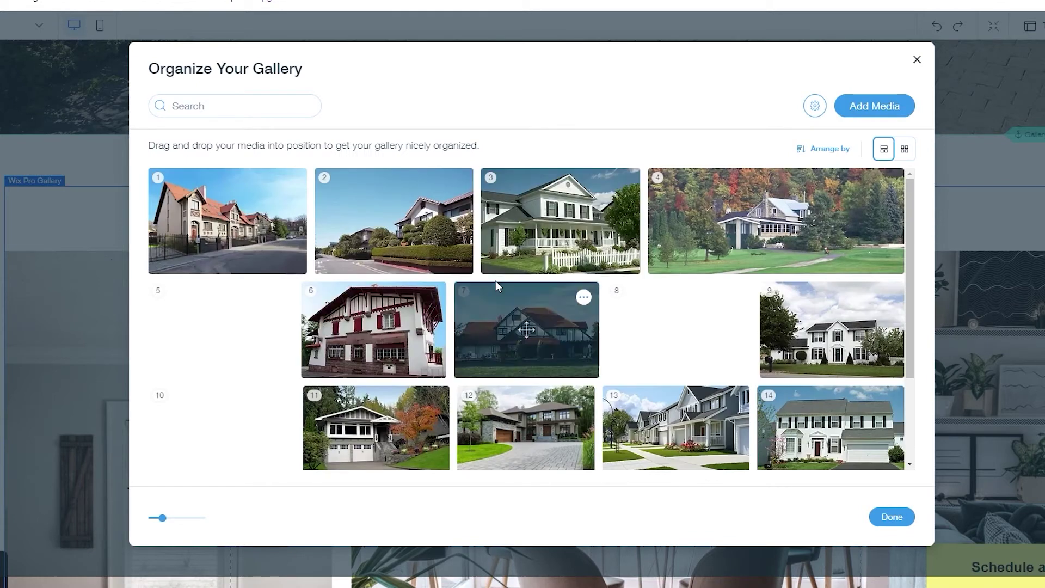
Step: Check the house photos in the gallery organizer, apply them to the home page gallery and review them on the page
scroll(697, 304, "down", 2)
scroll(563, 459, "up", 3)
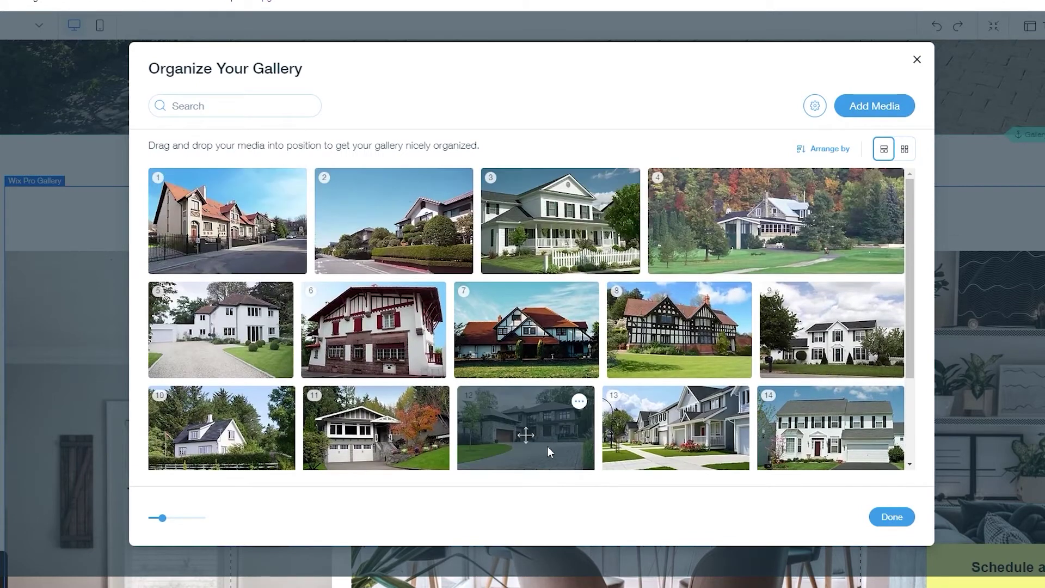
scroll(228, 425, "down", 1)
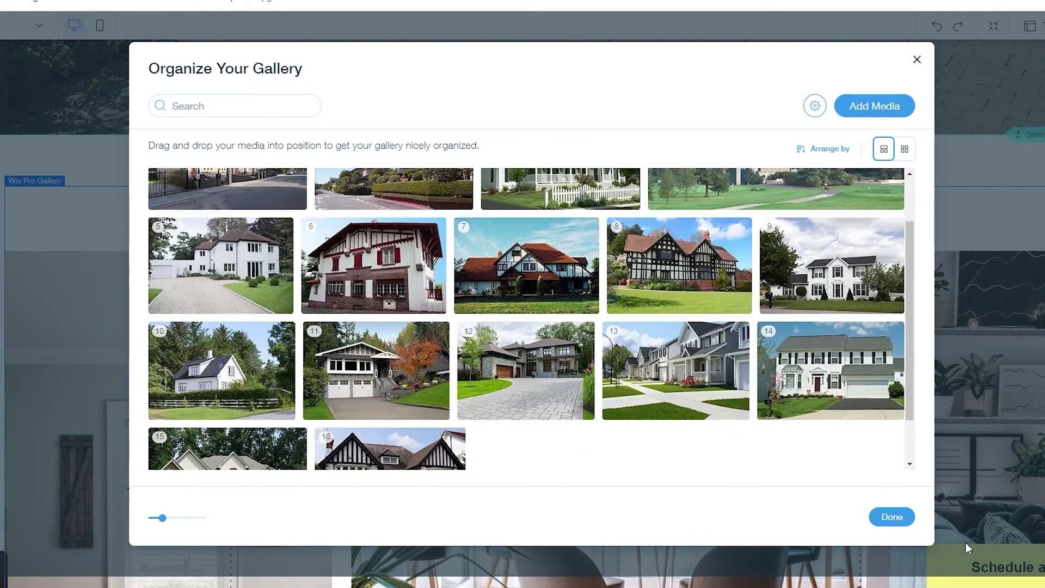
left_click(895, 524)
scroll(501, 284, "down", 9)
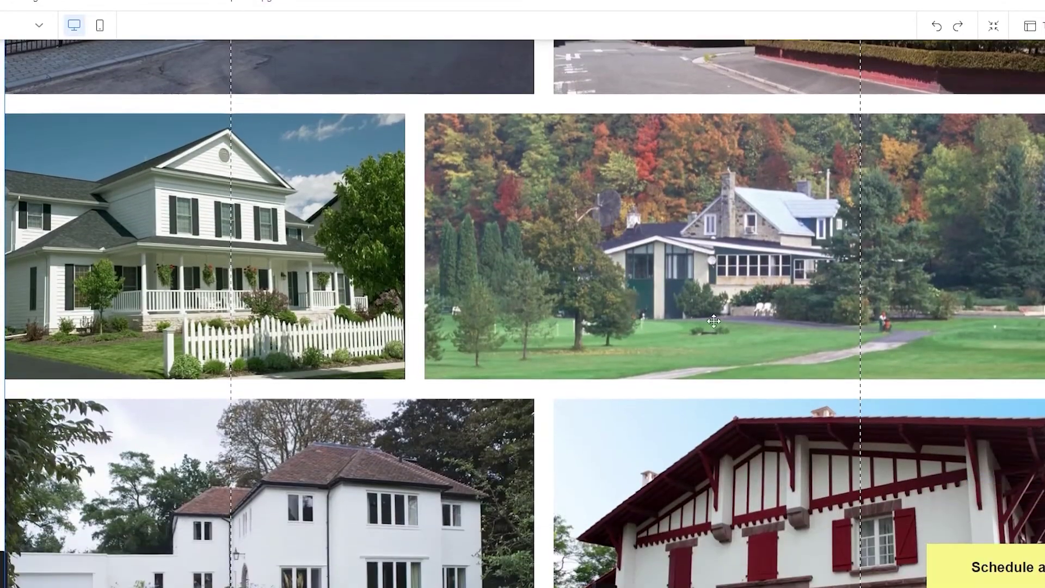
scroll(577, 400, "down", 6)
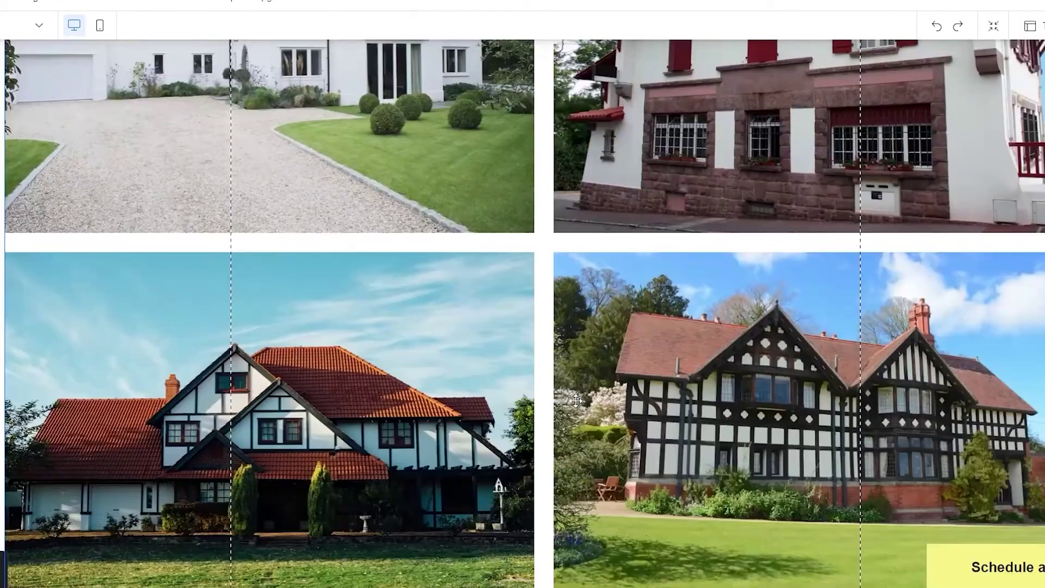
scroll(577, 402, "down", 20)
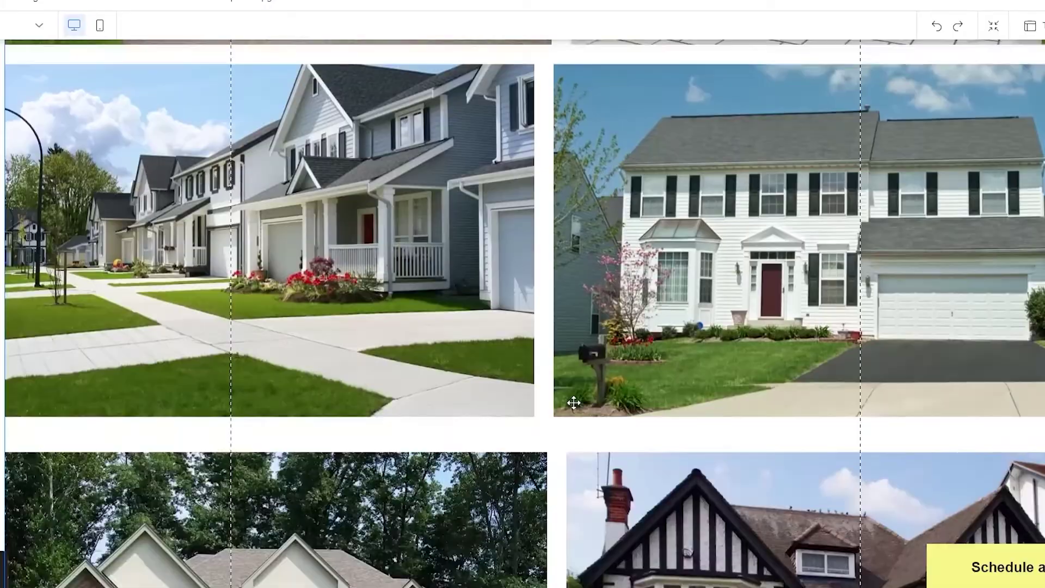
scroll(574, 402, "down", 8)
scroll(681, 386, "up", 4)
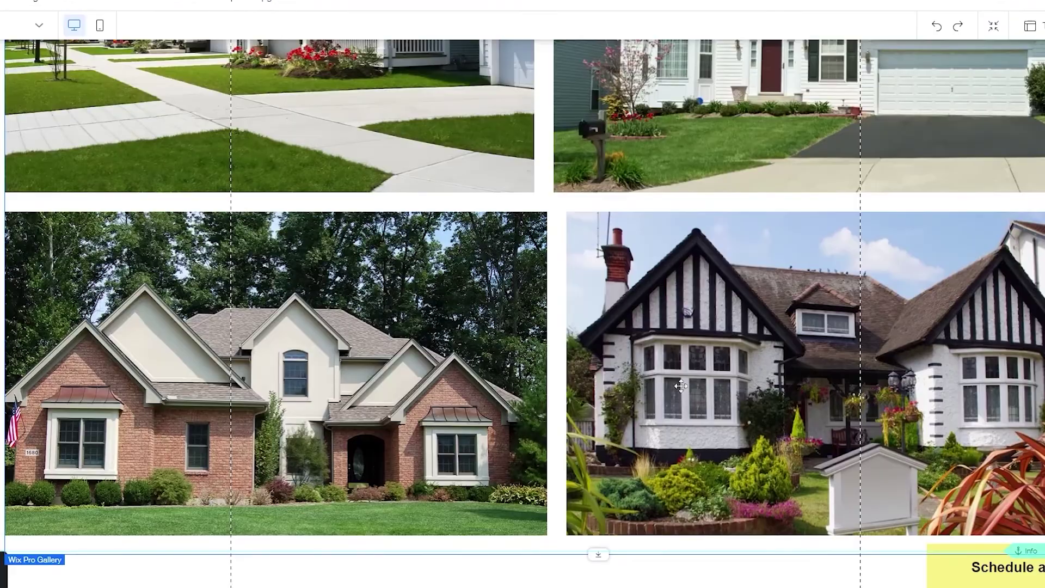
Step: Reopen the gallery's media organizer and show the details of the Black and White Building photo
left_click(361, 352)
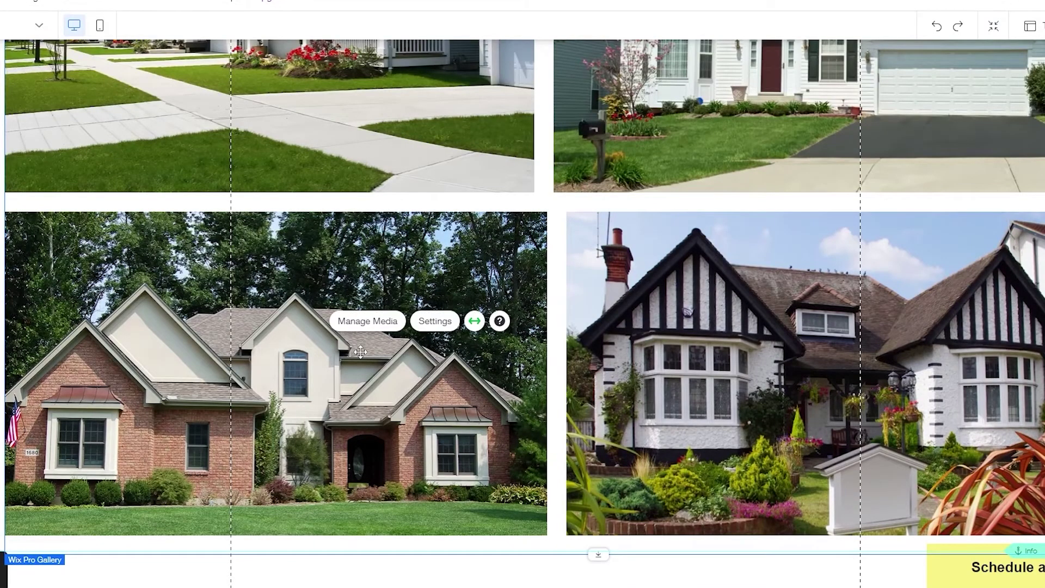
left_click(386, 325)
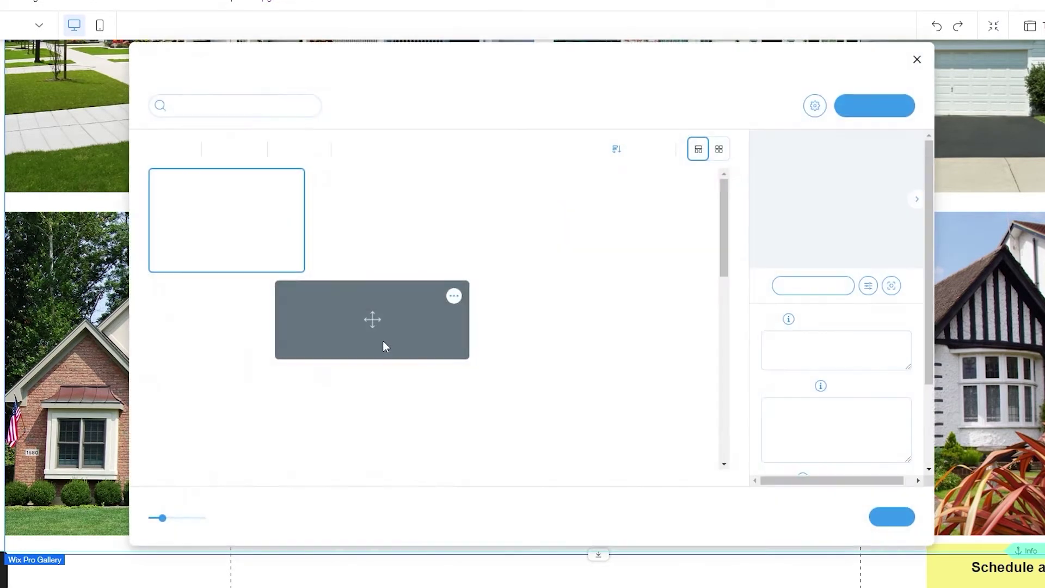
scroll(749, 355, "down", 2)
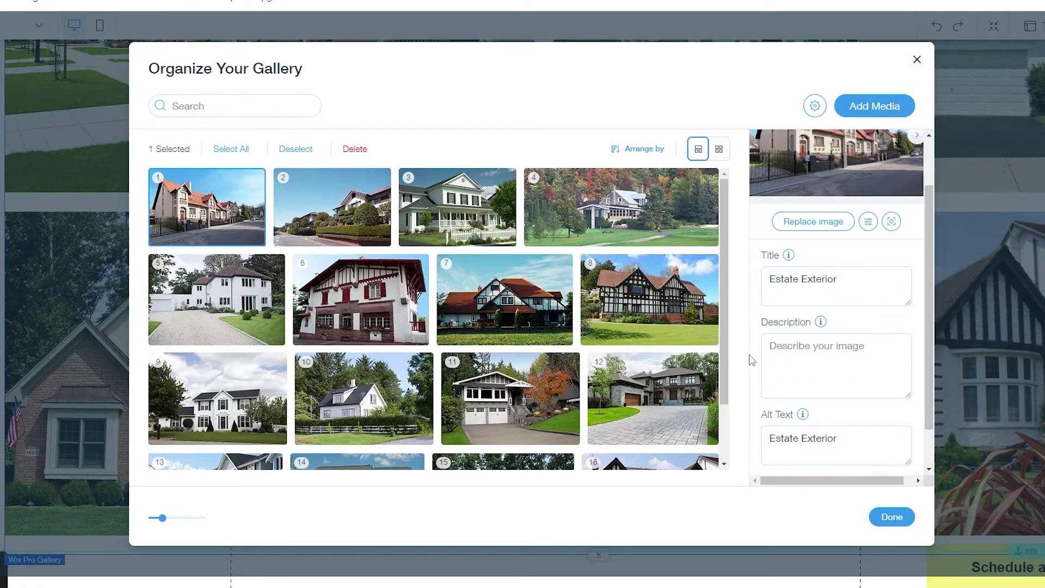
left_click(661, 302)
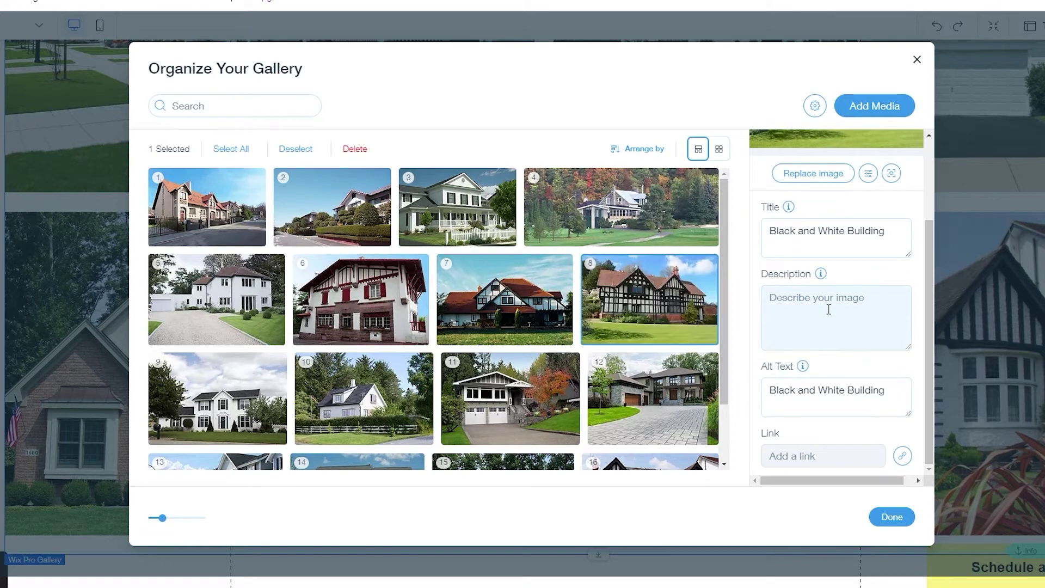
mouse_move(927, 294)
left_mouse_down()
mouse_move(926, 276)
mouse_move(926, 294)
left_mouse_up()
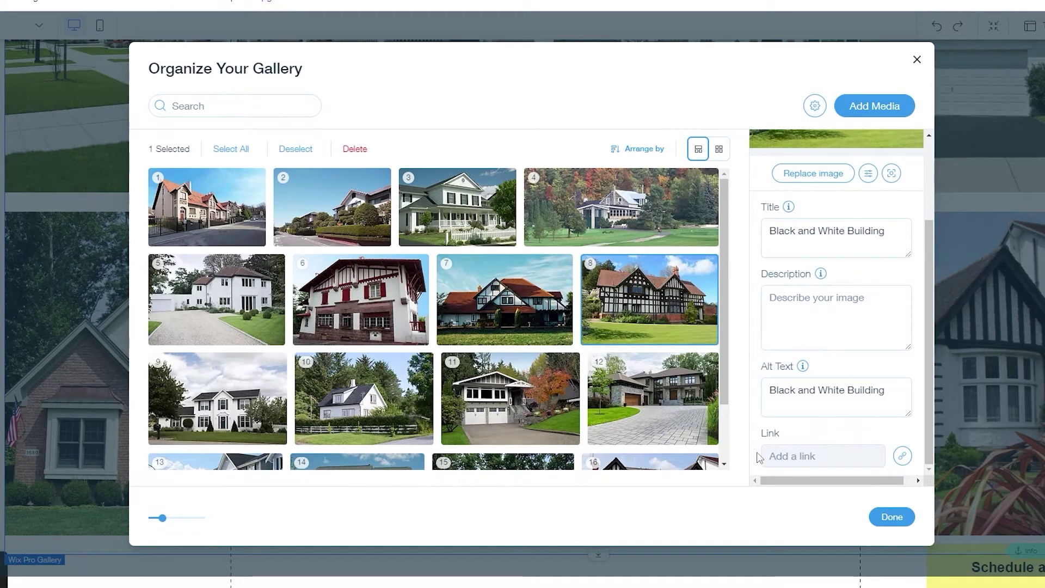
Step: Describe the Black and White Building photo as "4 bedrooms, 6 bathrooms, 1 Dining room, a gym, a pool", one item per line, and apply it
left_click(816, 328)
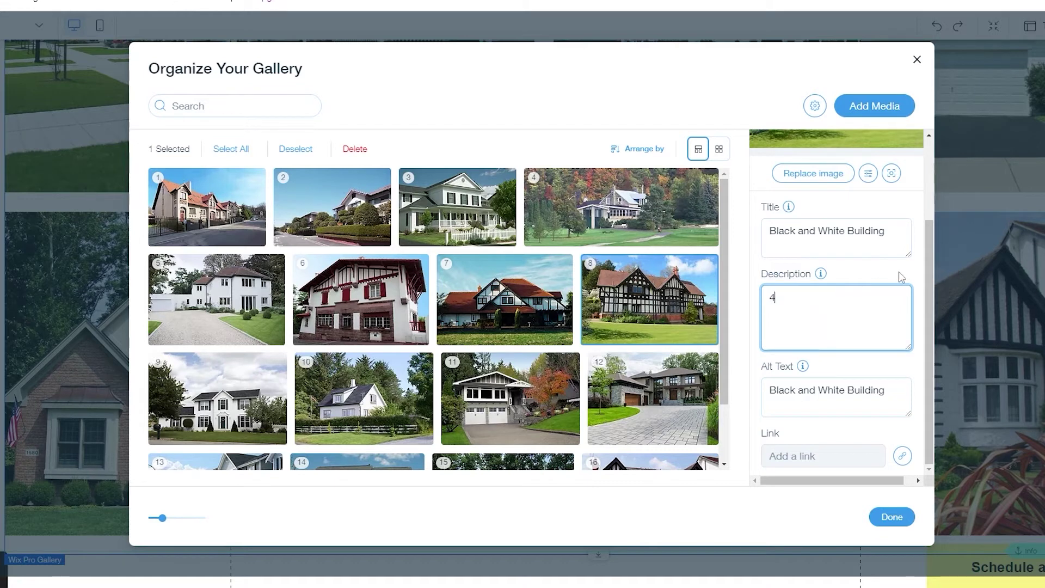
type("4 bedrooms")
key("Return")
type("2 ba")
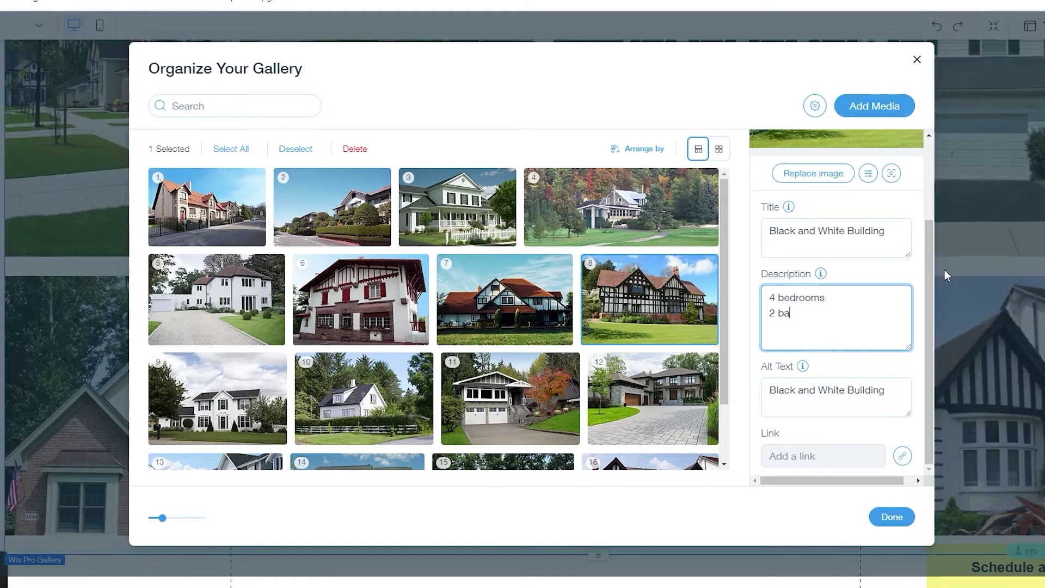
type("throoms")
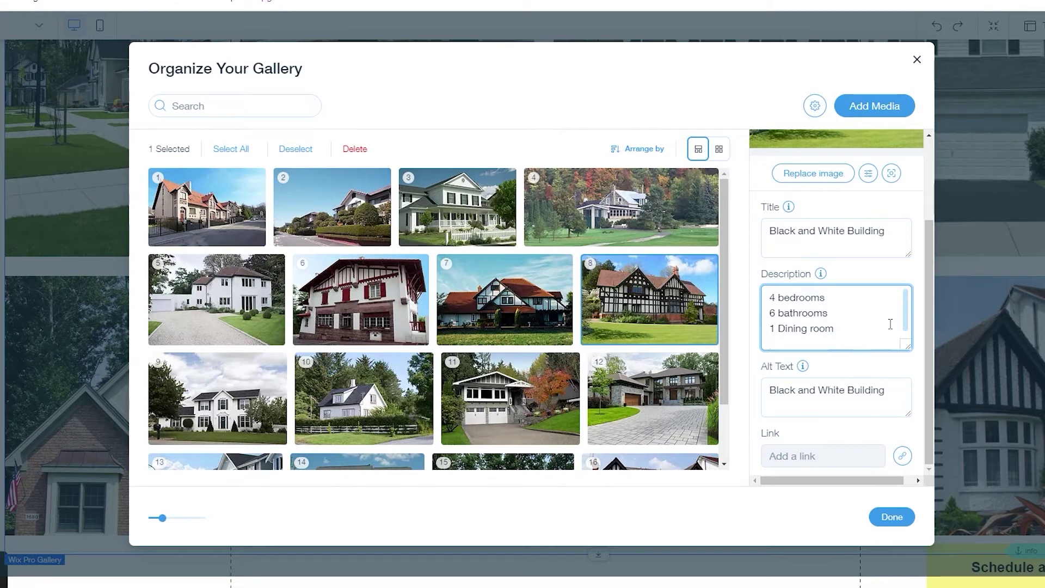
type("gym")
key("Return")
type("a pool")
left_click(870, 278)
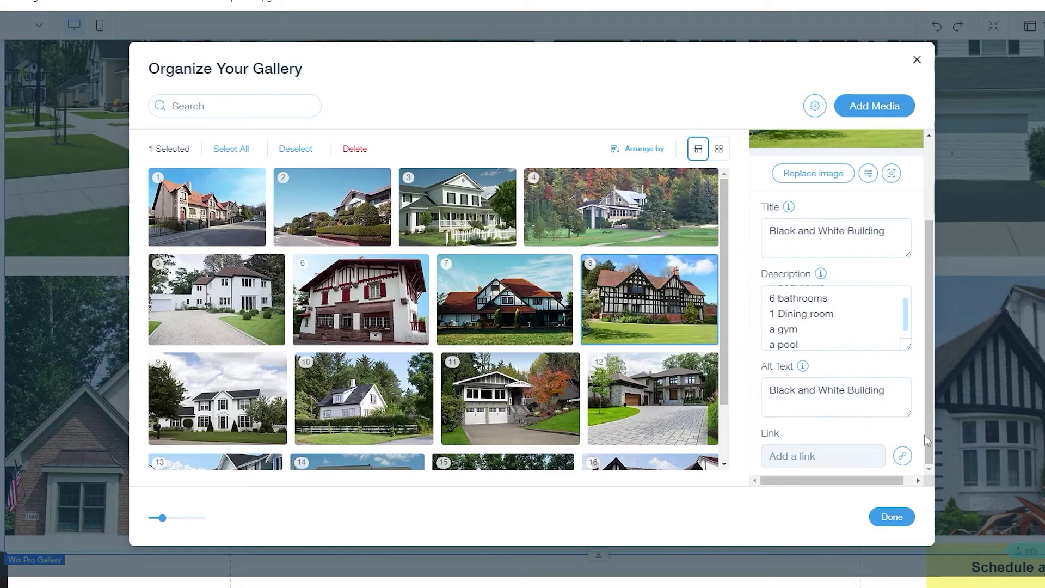
left_click(892, 517)
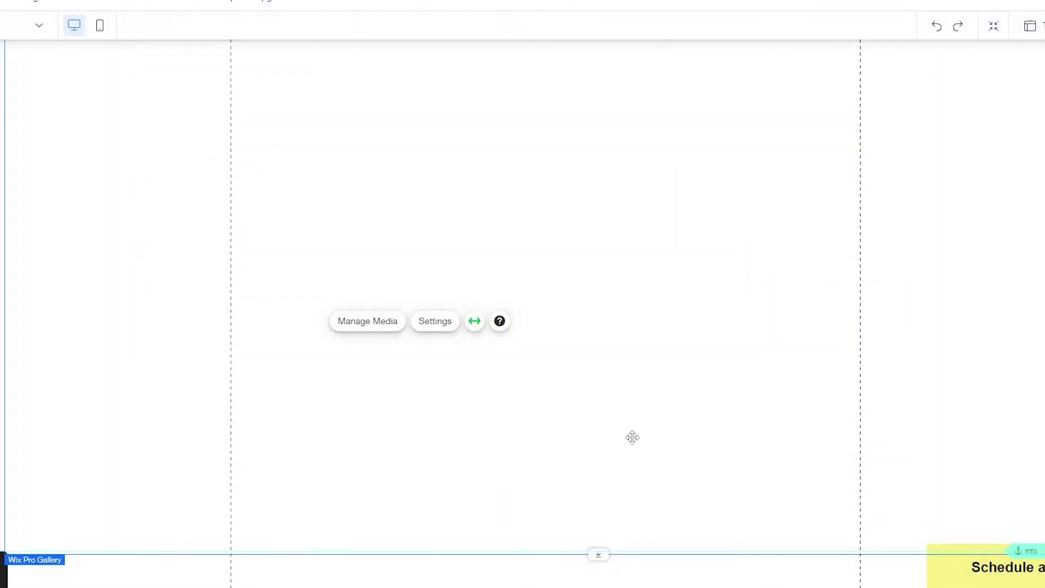
Step: Look through the updated photo gallery on the home page down to its last row
scroll(567, 397, "down", 5)
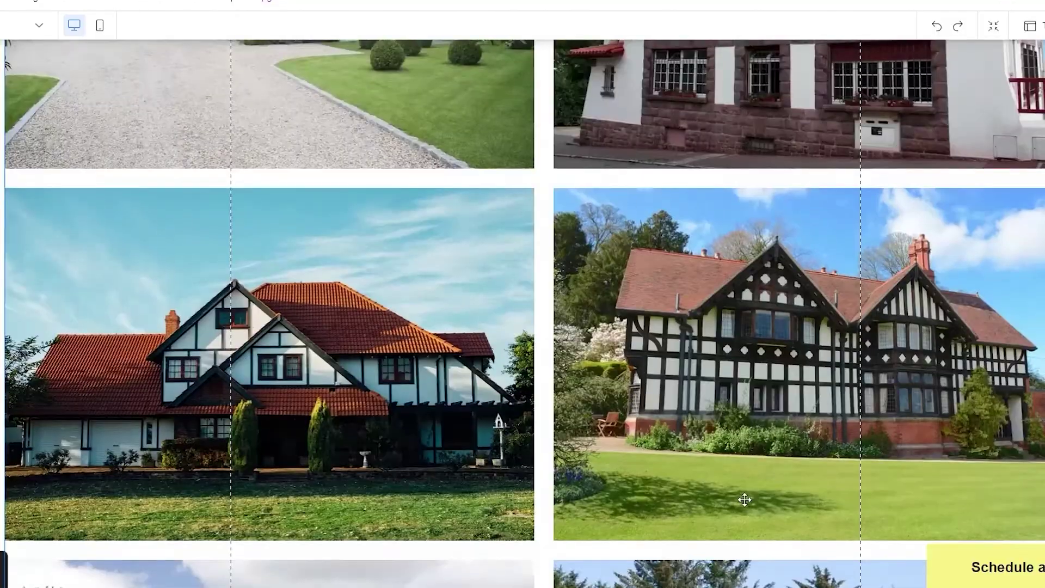
scroll(741, 501, "down", 8)
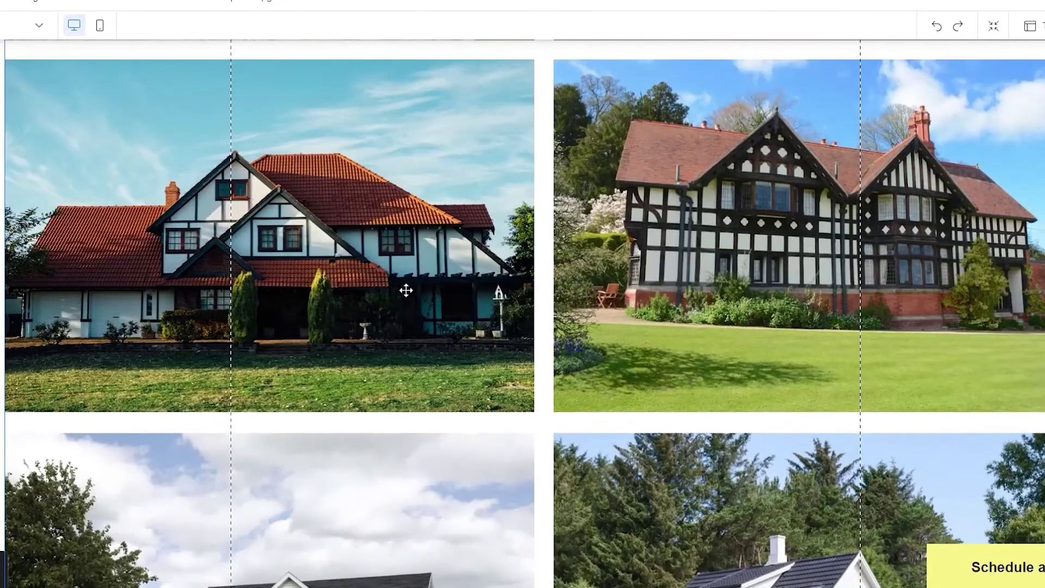
scroll(738, 363, "down", 10)
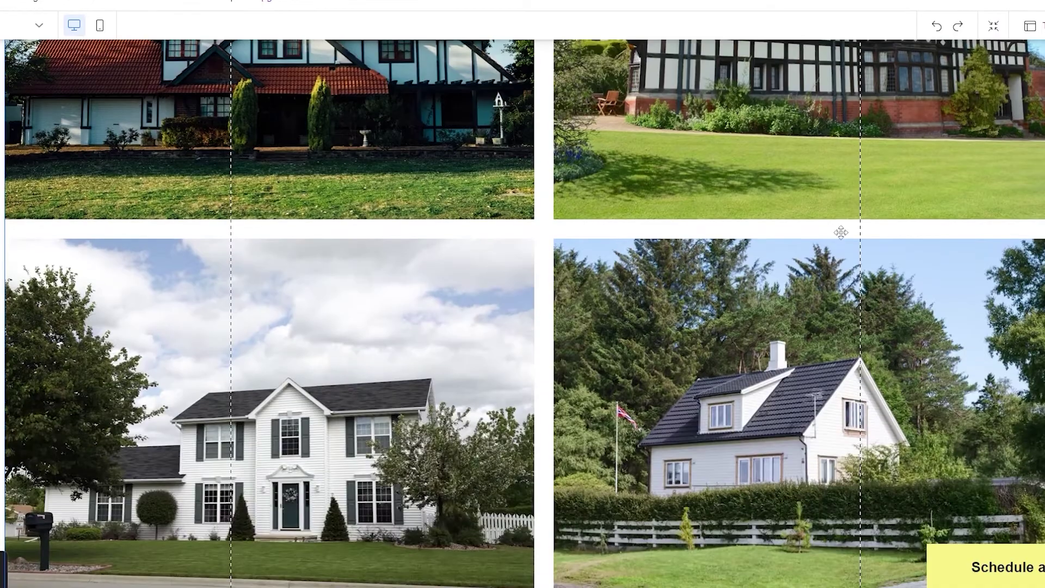
scroll(743, 294, "down", 15)
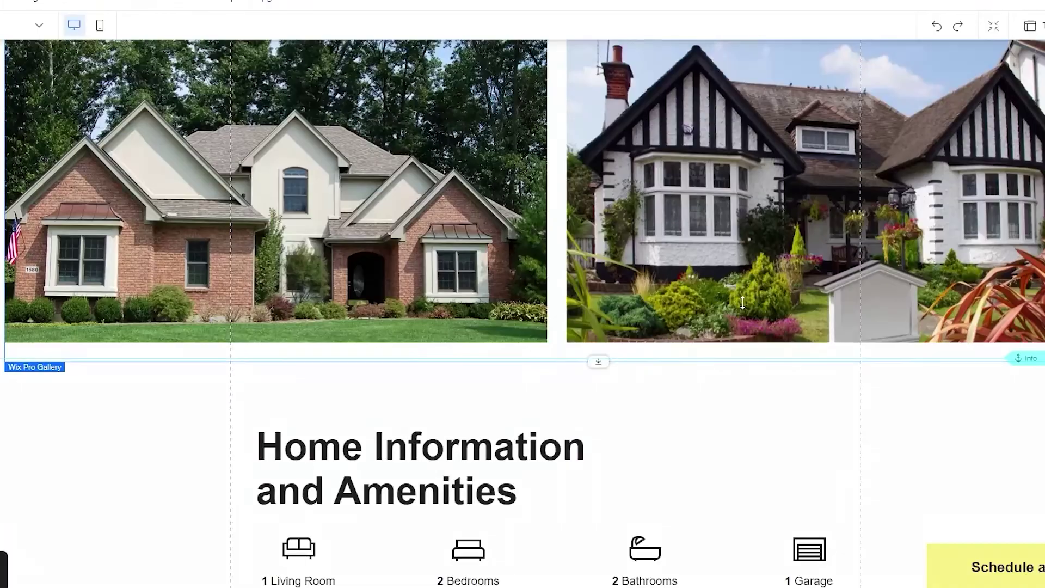
Step: Examine the Home Information and Amenities section, the Home Video Tour strip and the contact form below the gallery
scroll(381, 294, "up", 7)
scroll(363, 297, "up", 2)
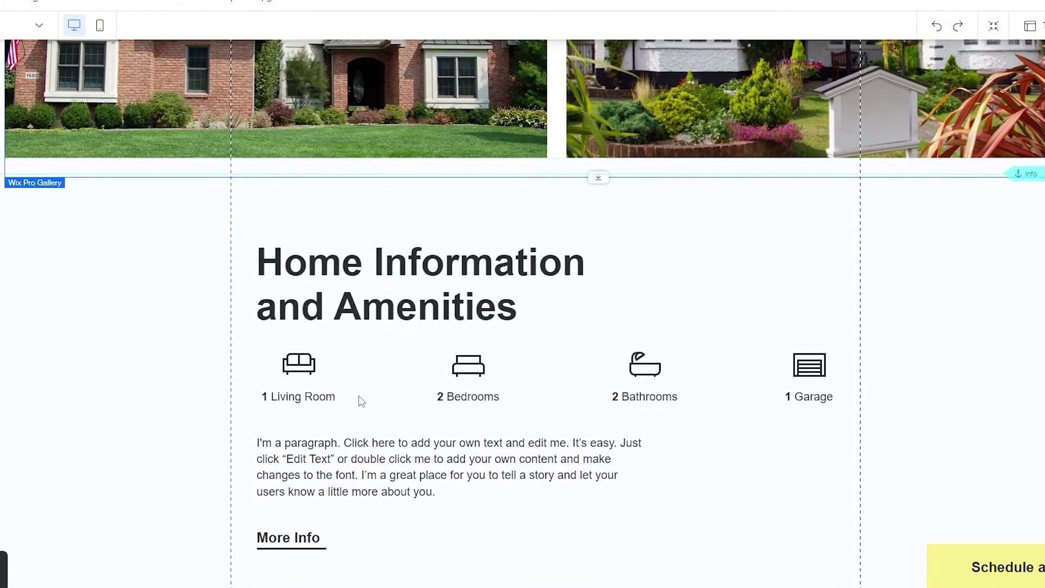
scroll(357, 401, "down", 1)
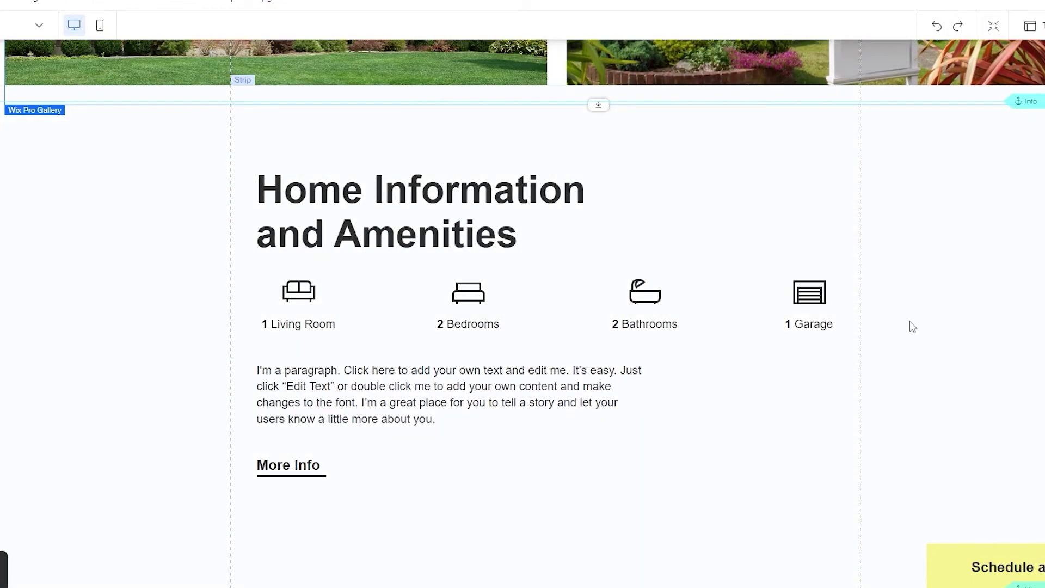
scroll(823, 366, "up", 4)
scroll(909, 410, "down", 5)
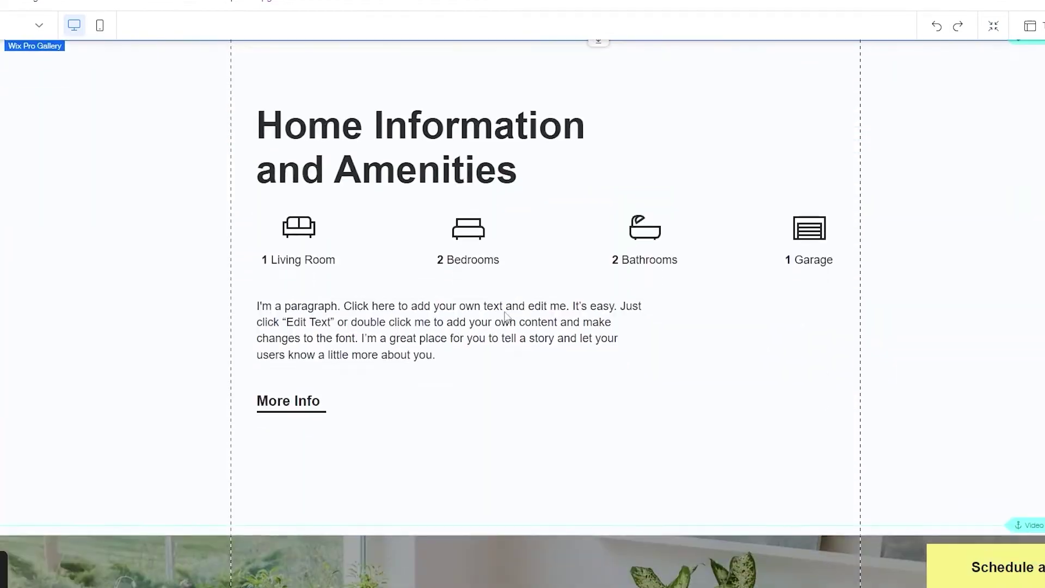
scroll(477, 368, "down", 3)
scroll(546, 472, "up", 2)
scroll(600, 287, "up", 2)
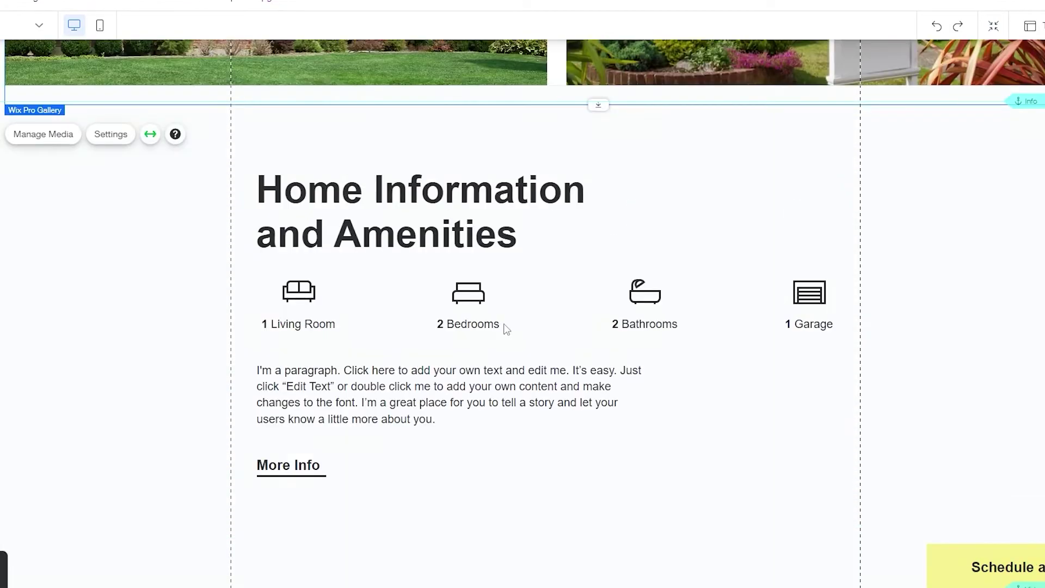
scroll(605, 421, "down", 15)
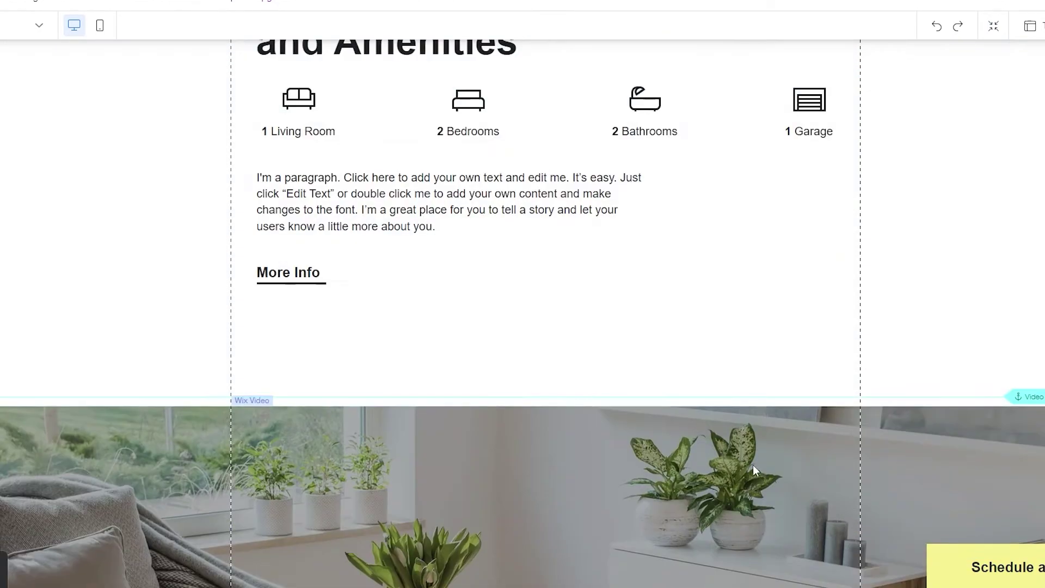
scroll(316, 448, "down", 3)
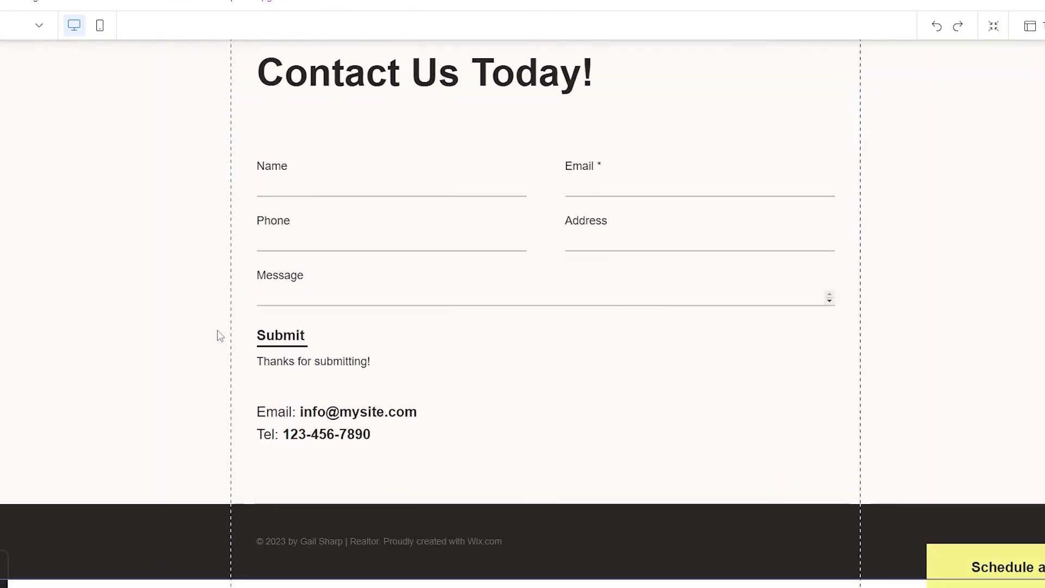
scroll(109, 430, "up", 15)
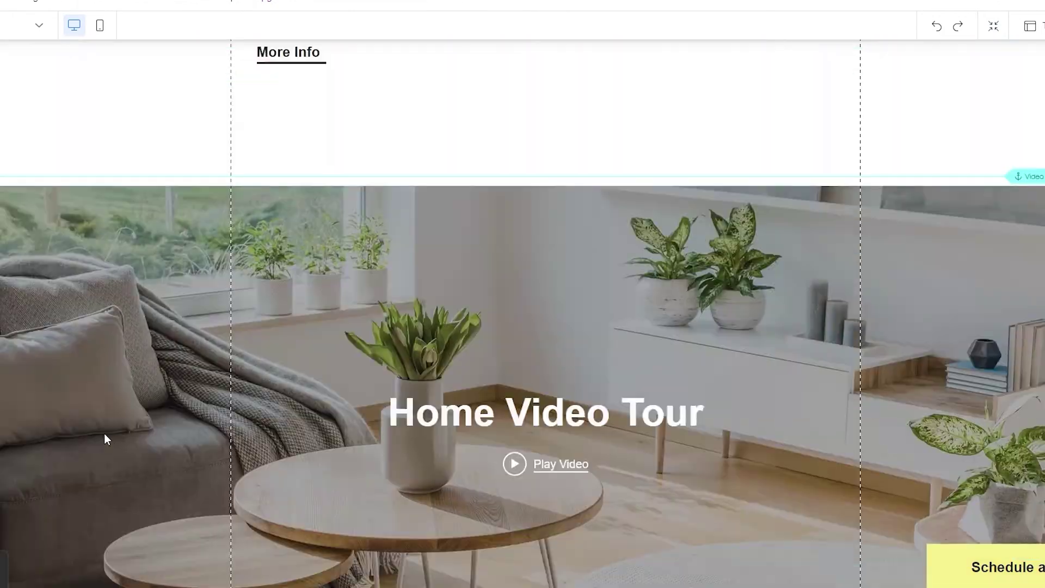
Step: Return to the home page's top strip with the cottage photo and open the video choices for its background
scroll(111, 442, "up", 15)
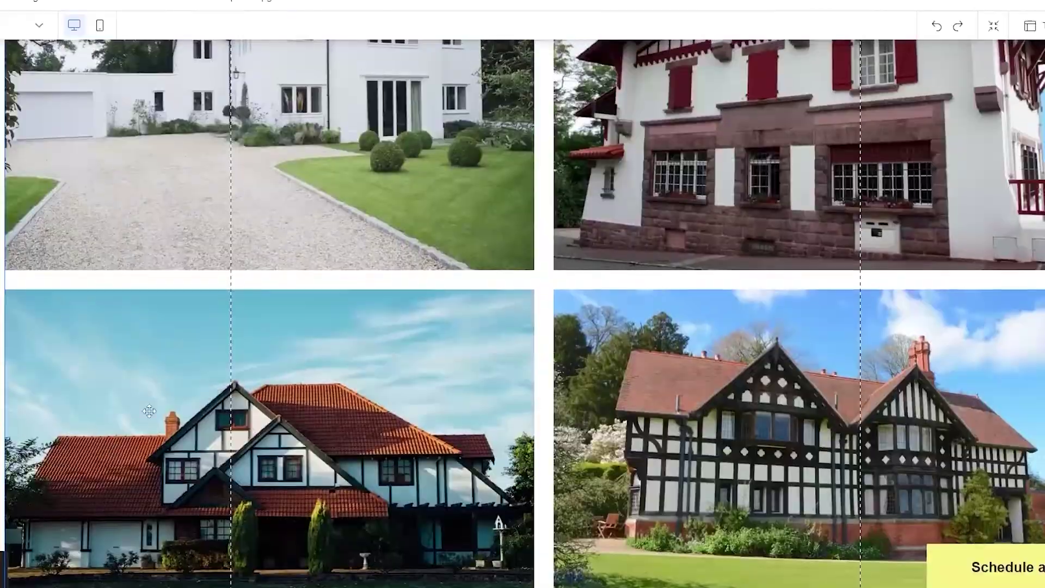
scroll(355, 456, "up", 3)
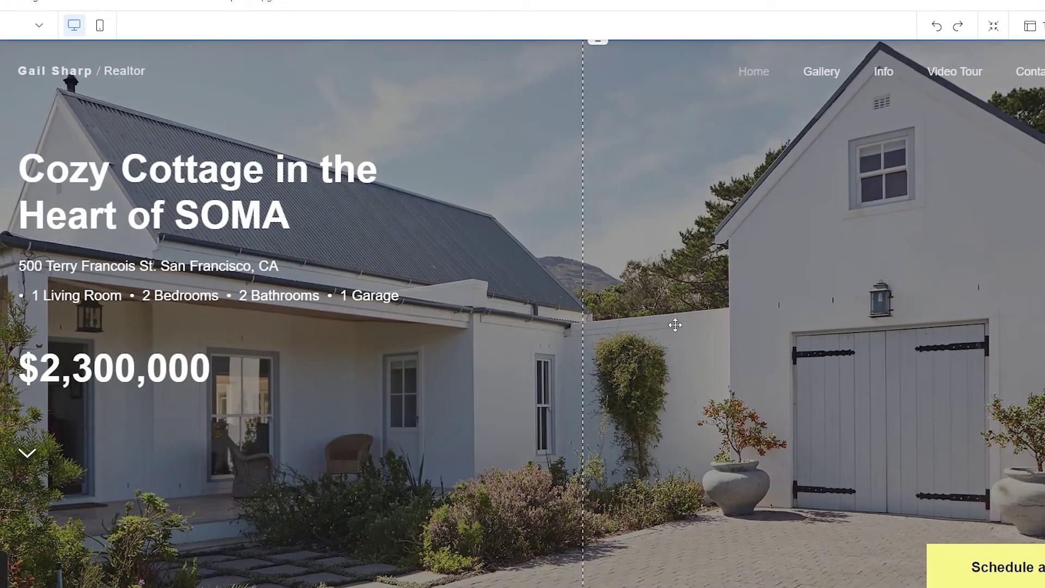
left_click(675, 325)
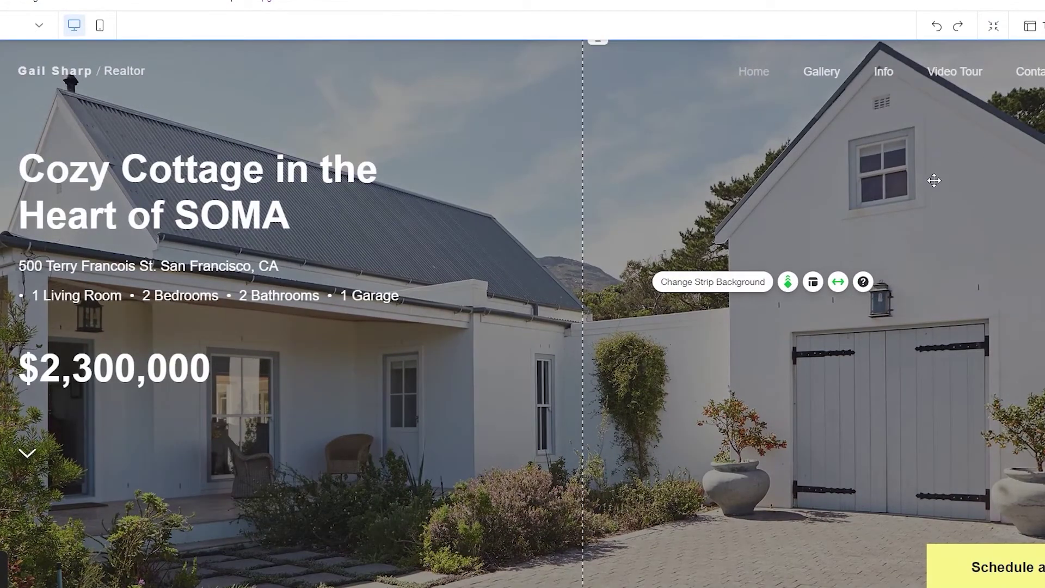
left_click(716, 283)
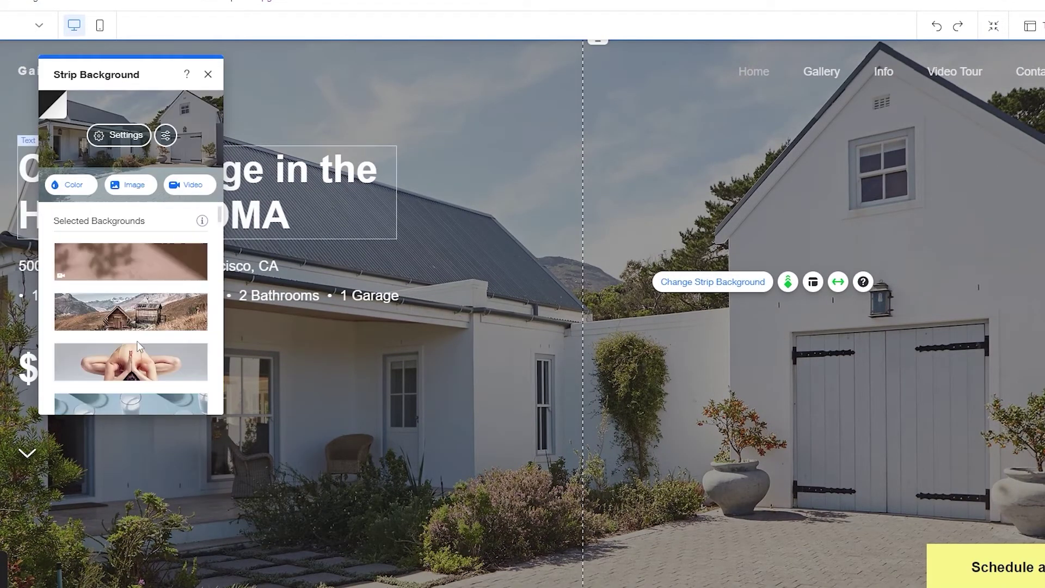
left_click(130, 185)
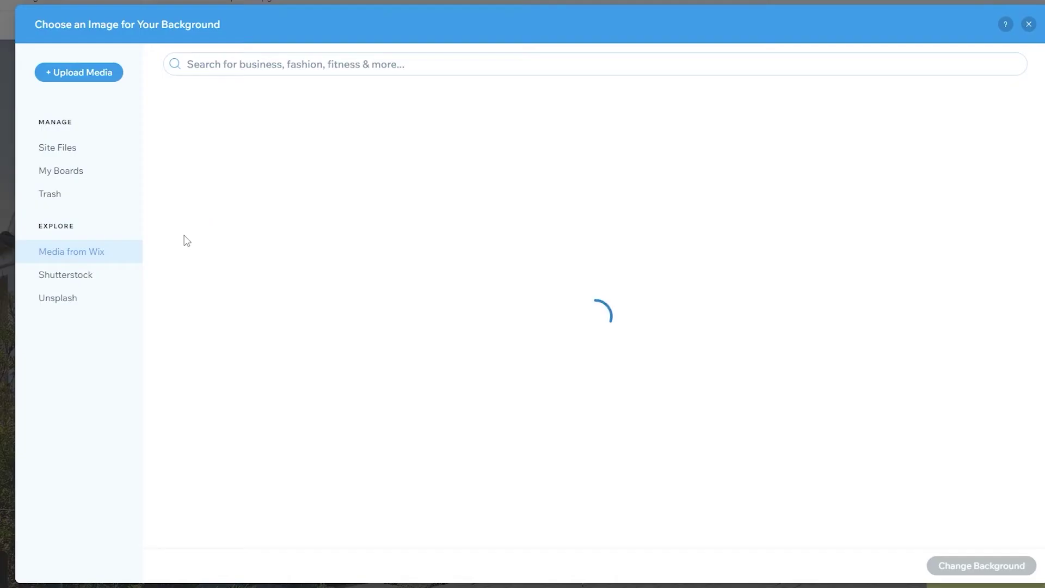
key("Escape")
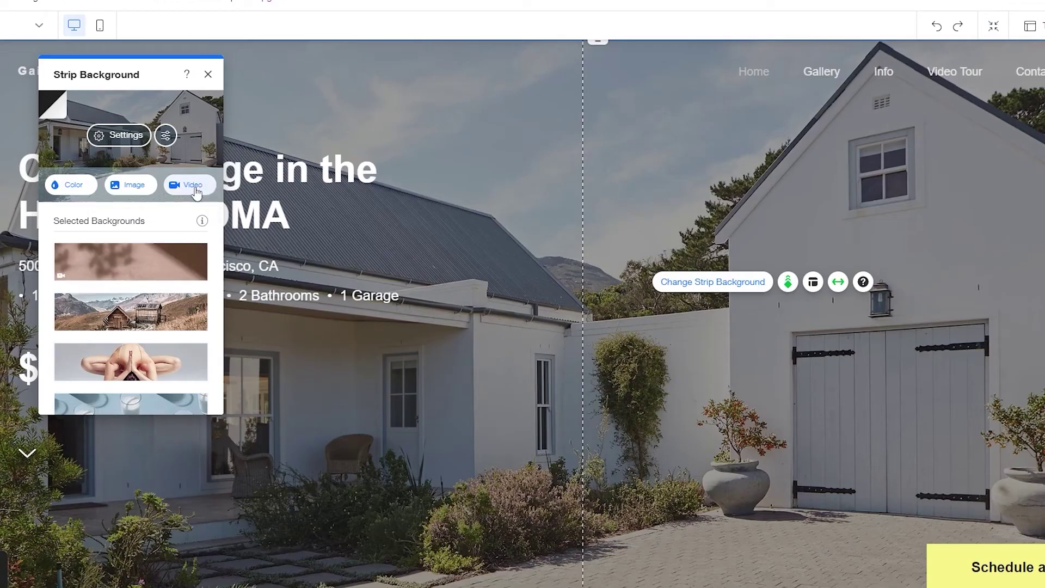
left_click(194, 185)
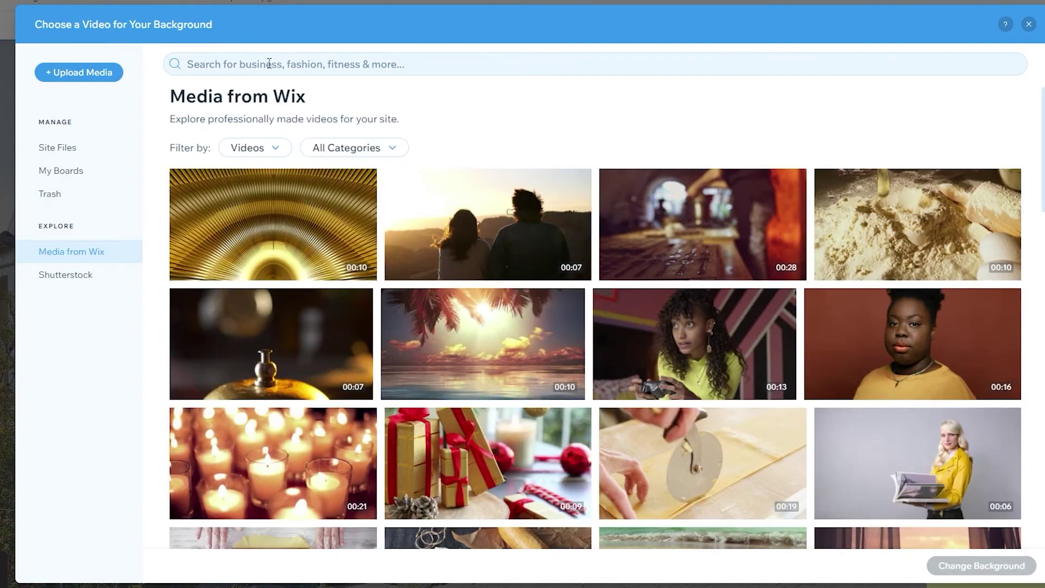
Step: Search the Wix video library for "mansions" and for "Houses", and look through the house videos
left_click(269, 64)
type("mansions")
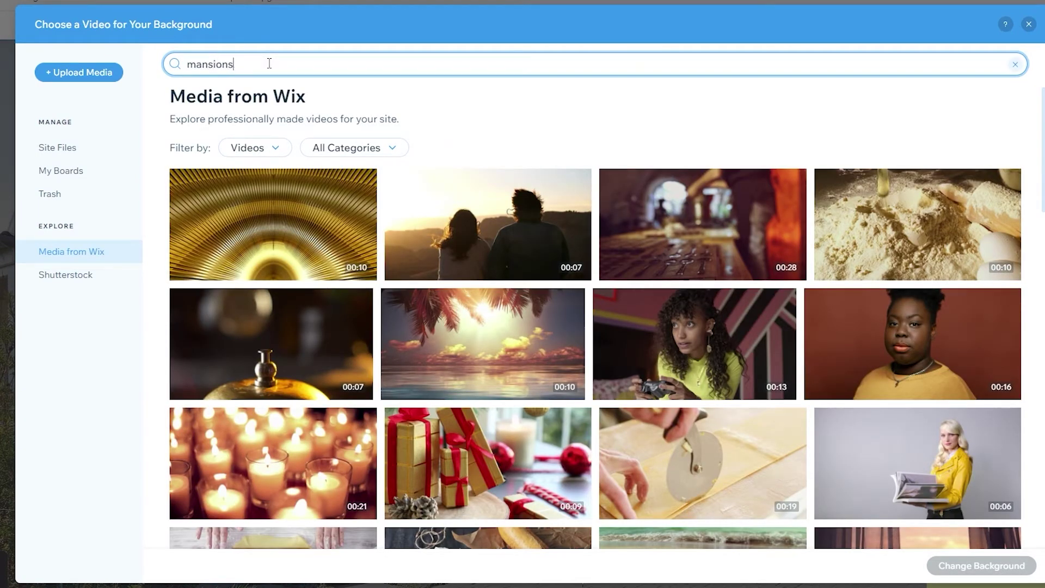
key("Return")
double_click(236, 60)
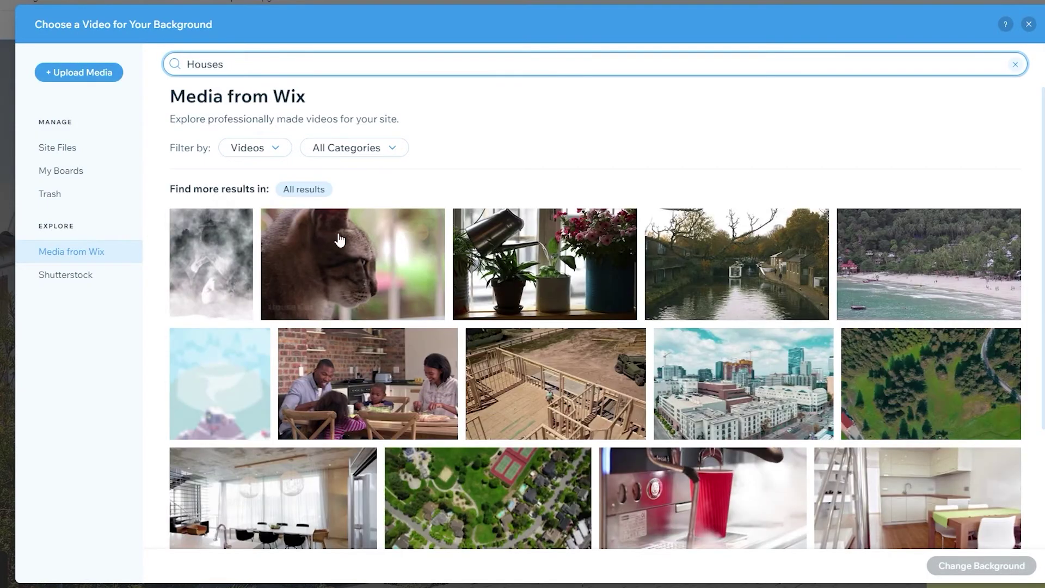
scroll(338, 233, "down", 3)
scroll(553, 402, "down", 1)
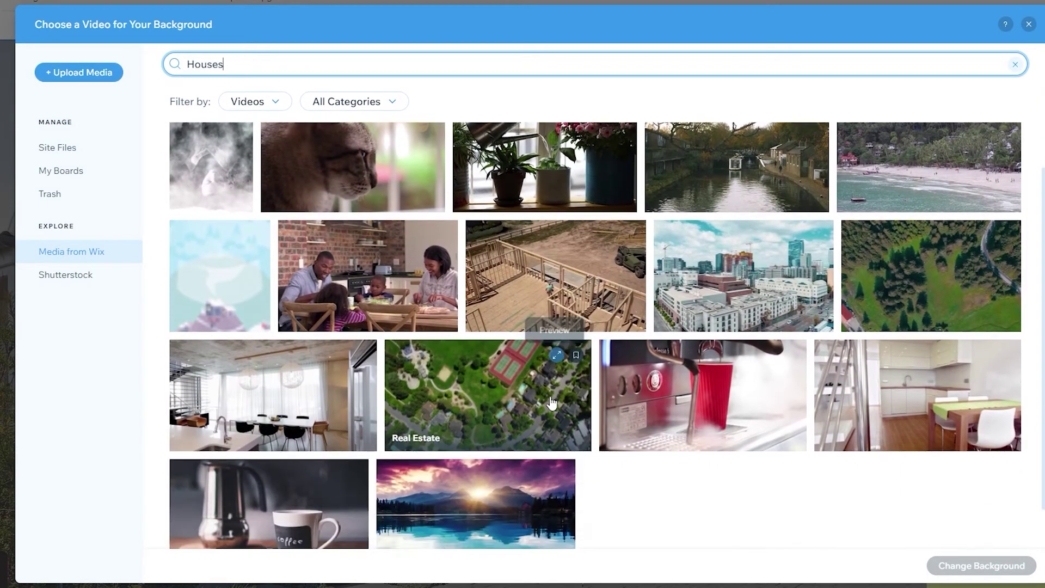
scroll(499, 372, "down", 1)
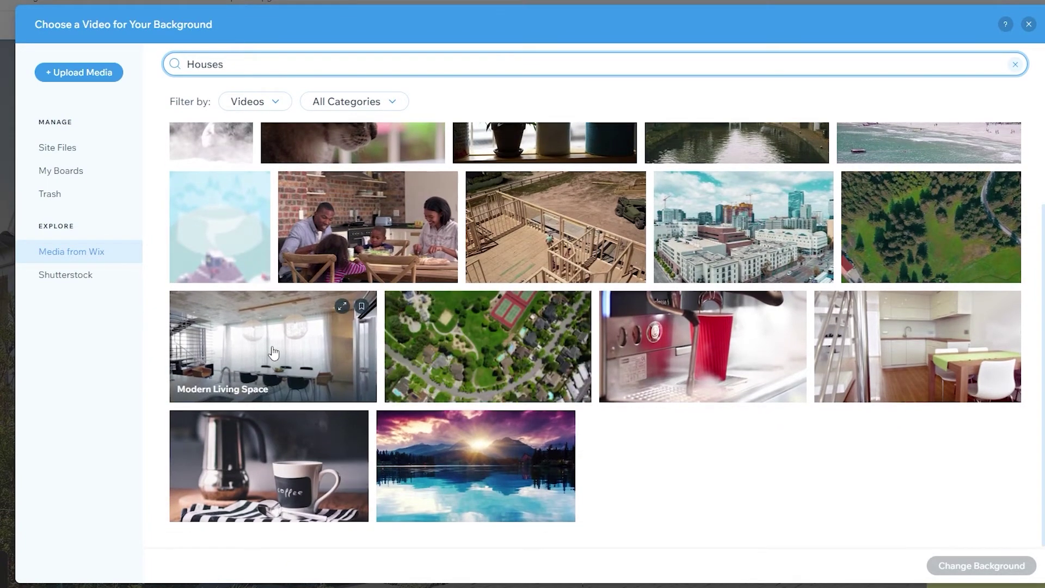
scroll(487, 429, "up", 1)
scroll(487, 428, "up", 2)
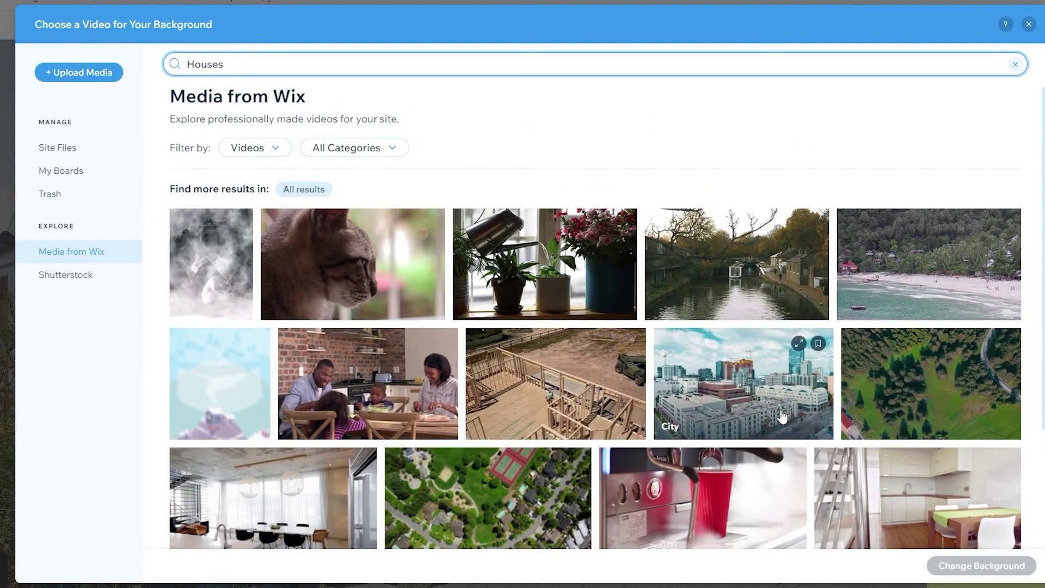
Step: Apply the Designed Small Space video as the top strip's background and close the background settings
scroll(707, 414, "down", 3)
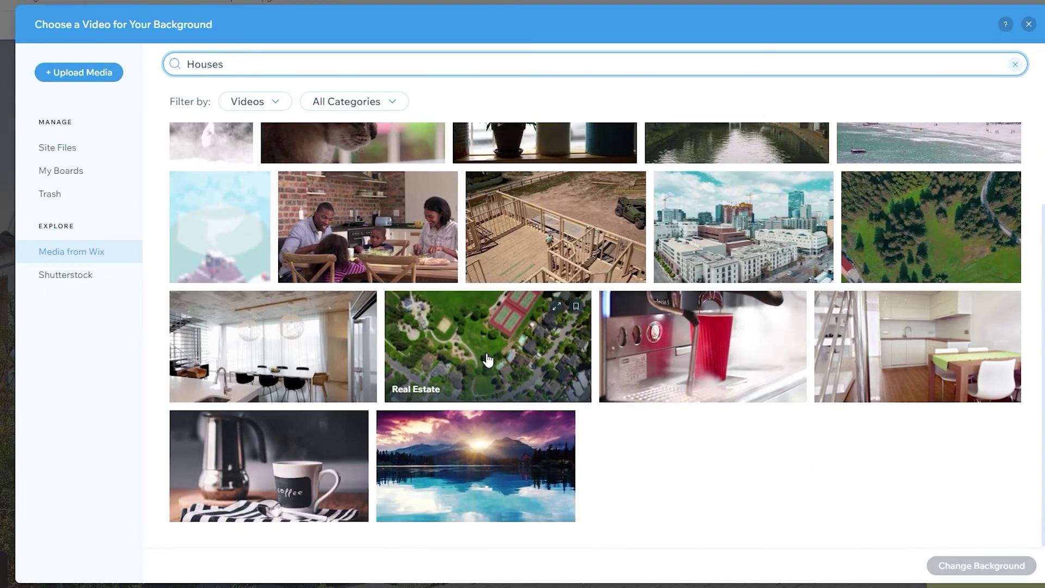
left_click(544, 387)
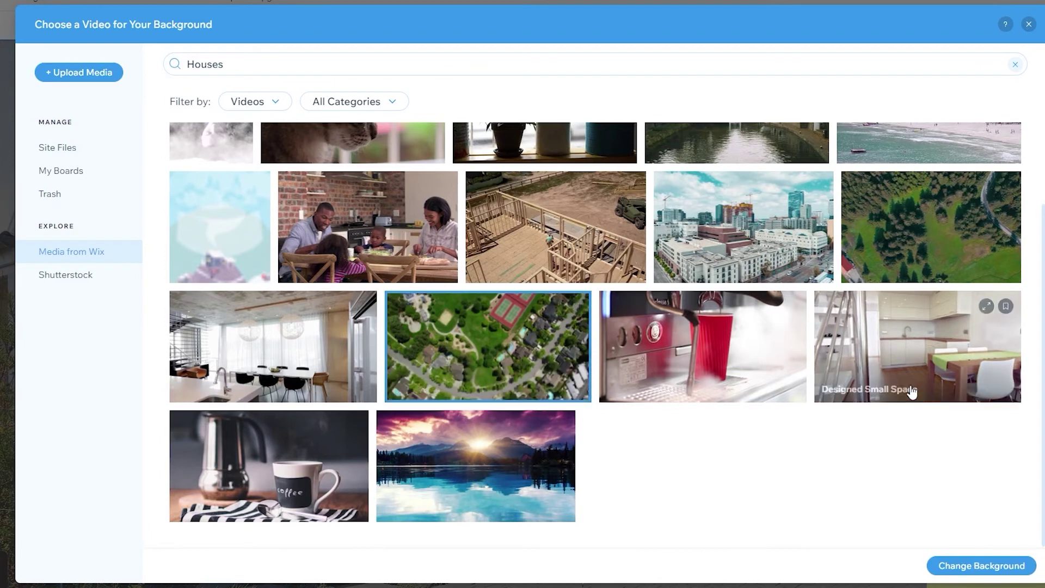
left_click(929, 363)
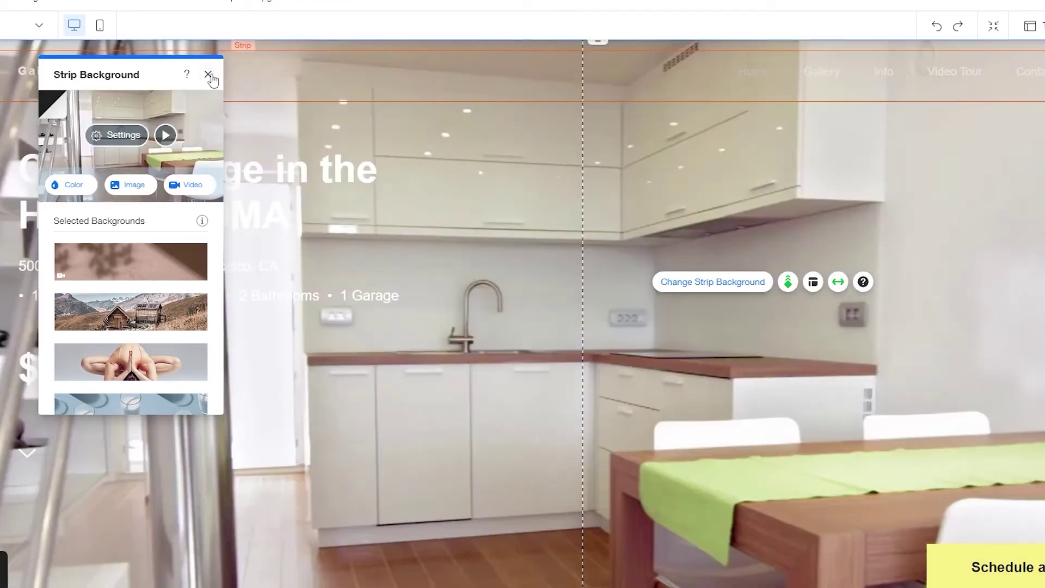
left_click(207, 74)
scroll(428, 424, "up", 2)
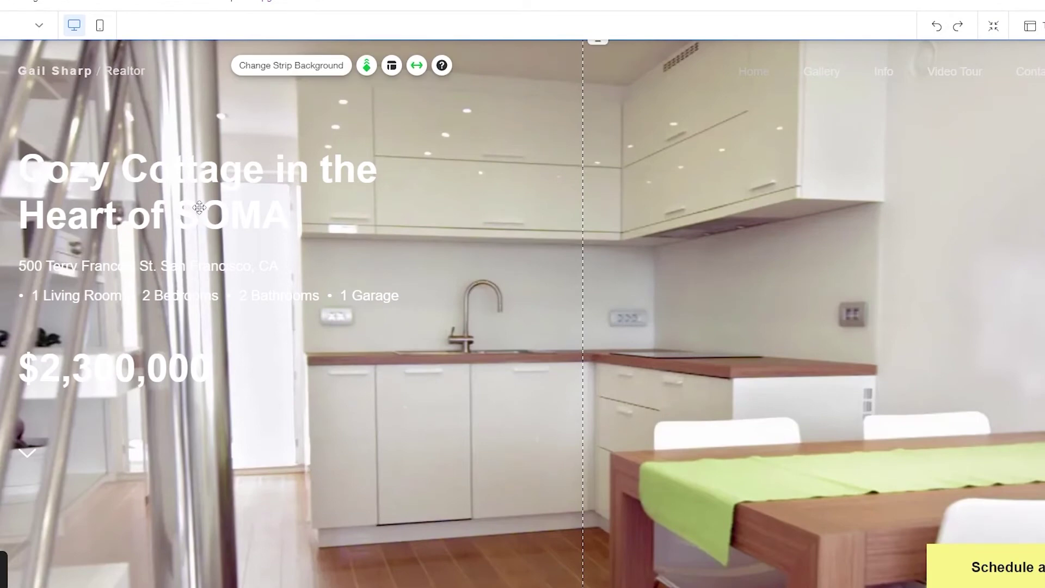
Step: Examine the main heading's text ideas and its effects, character and line spacing, vertical text and SEO settings
left_click(205, 219)
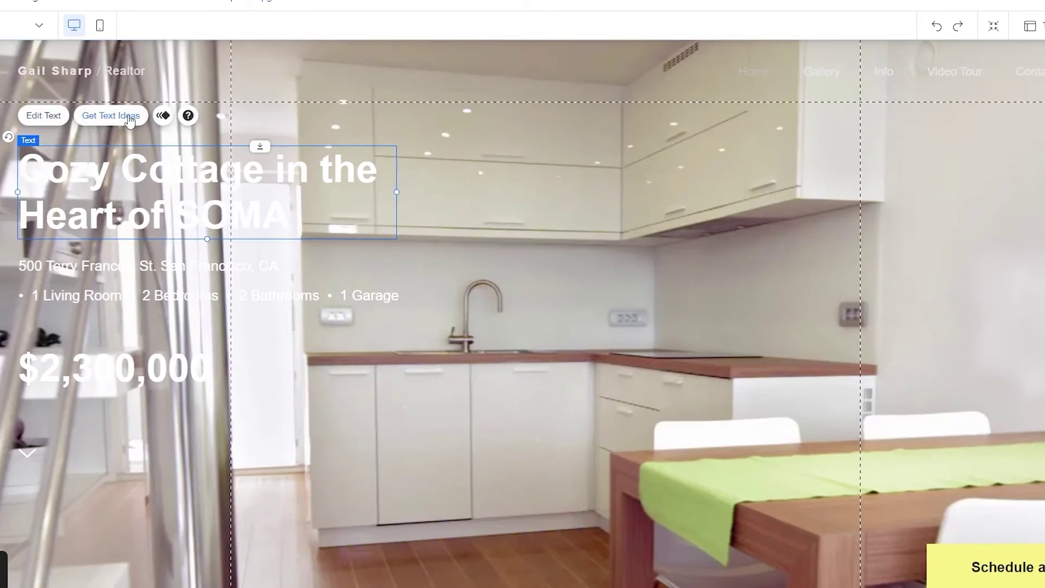
left_click(46, 116)
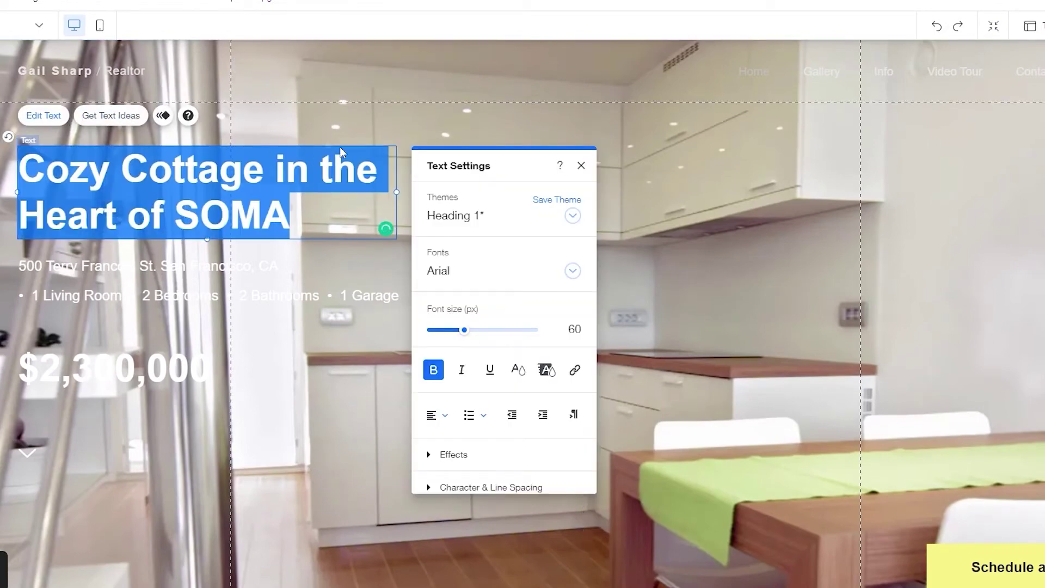
left_click(168, 117)
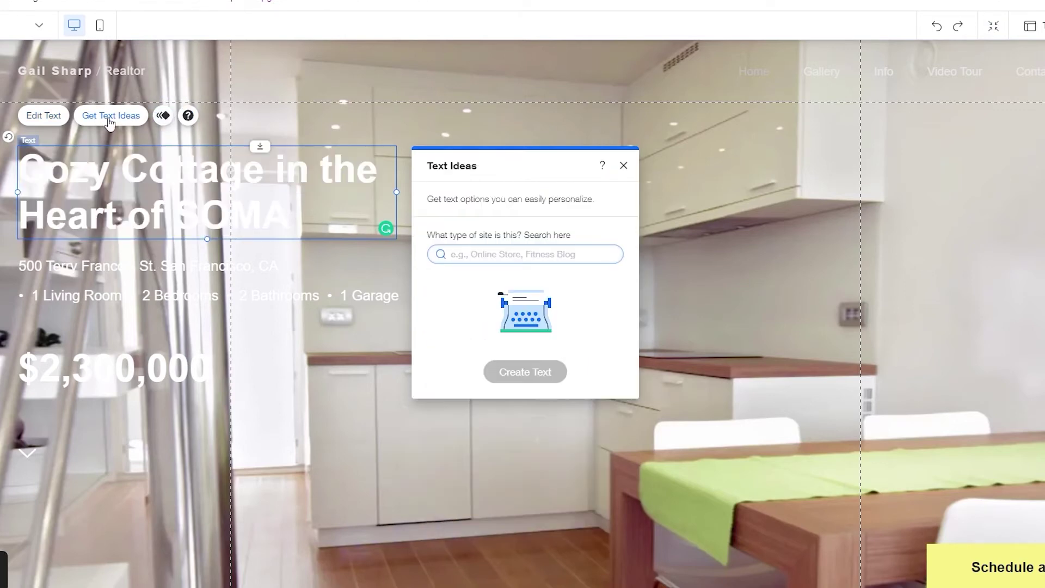
left_click(47, 118)
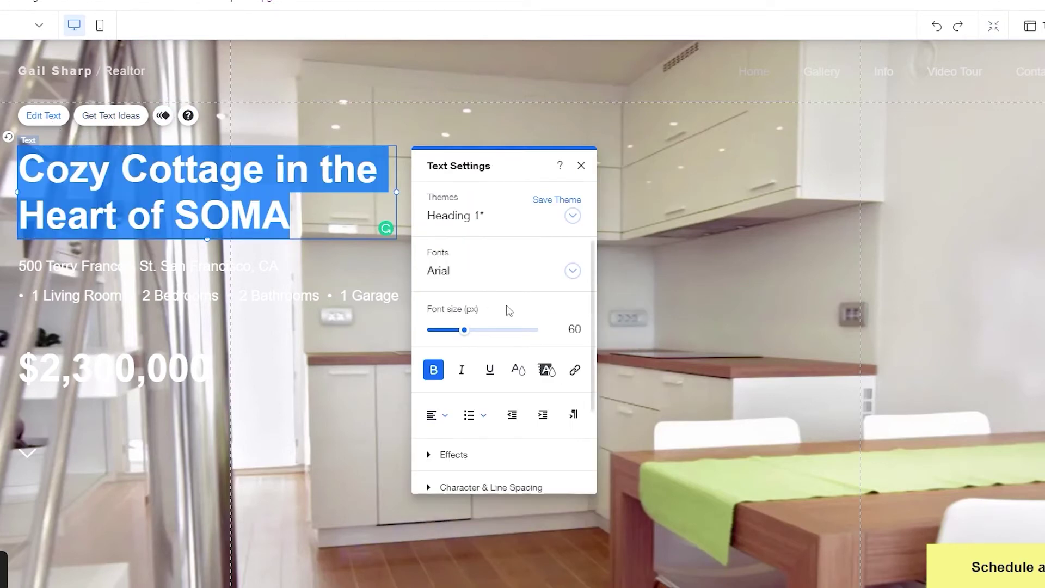
scroll(445, 414, "down", 1)
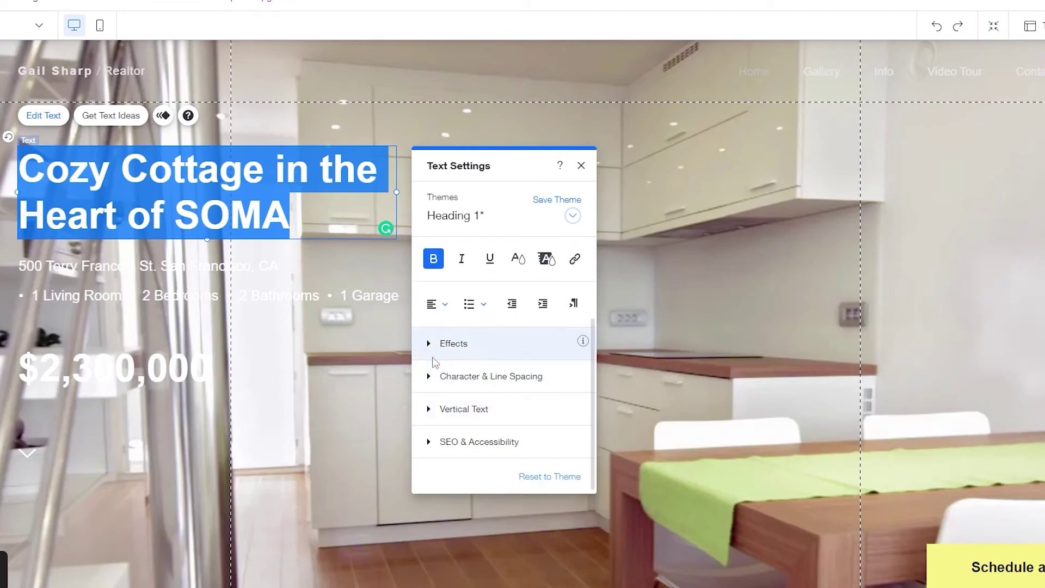
left_click(435, 357)
left_click(435, 375)
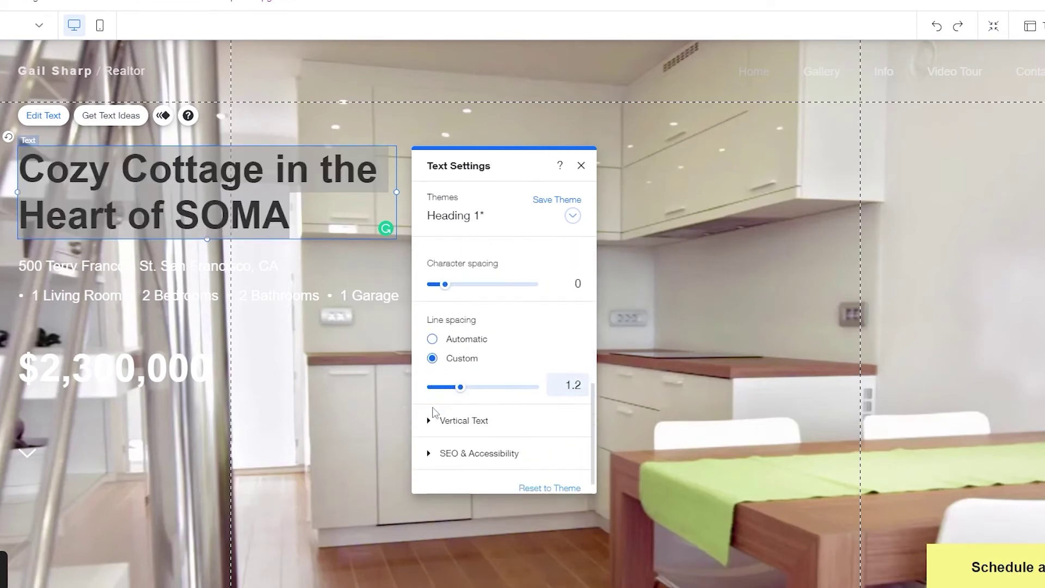
left_click(438, 412)
left_click(427, 442)
Step: Change the color of the "Cozy Cottage in the Heart of SOMA" heading to dark brown #342216
scroll(462, 424, "up", 5)
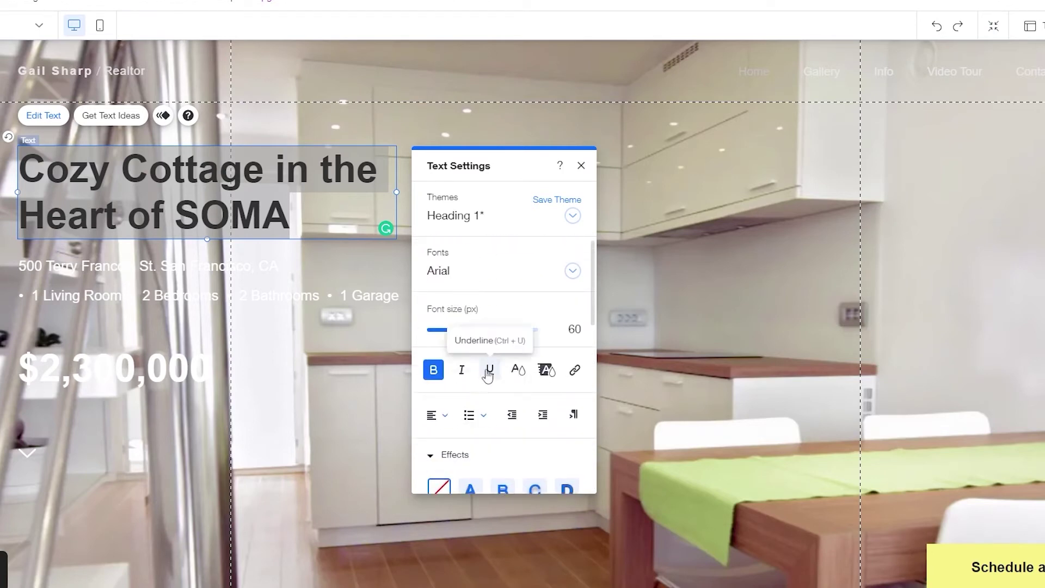
left_click(518, 374)
left_click(535, 388)
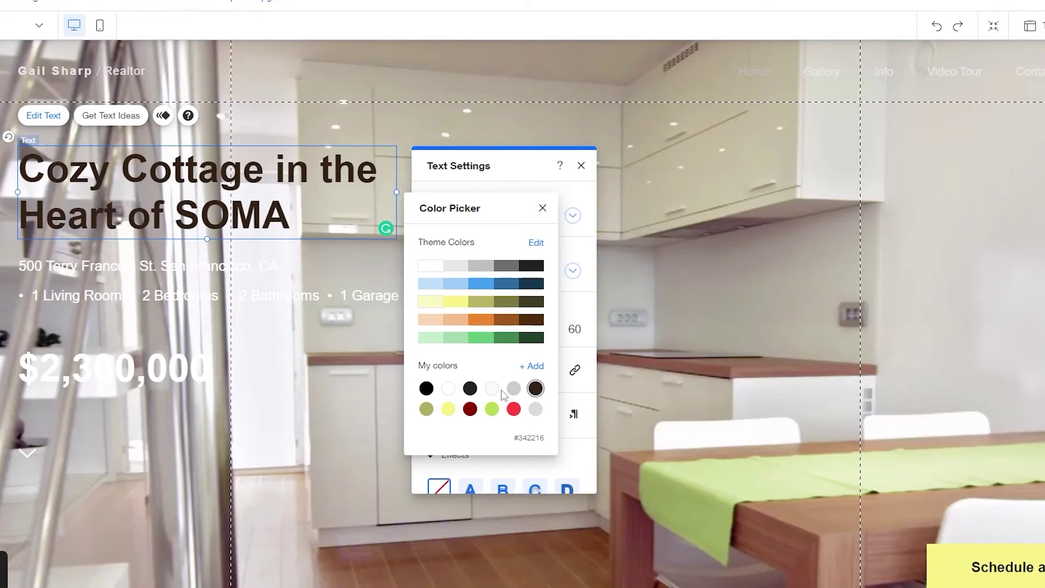
Step: Recolor the address line and the room list below the heading to the same dark brown from the saved colors
left_click(163, 267)
left_click(44, 227)
left_click(561, 275)
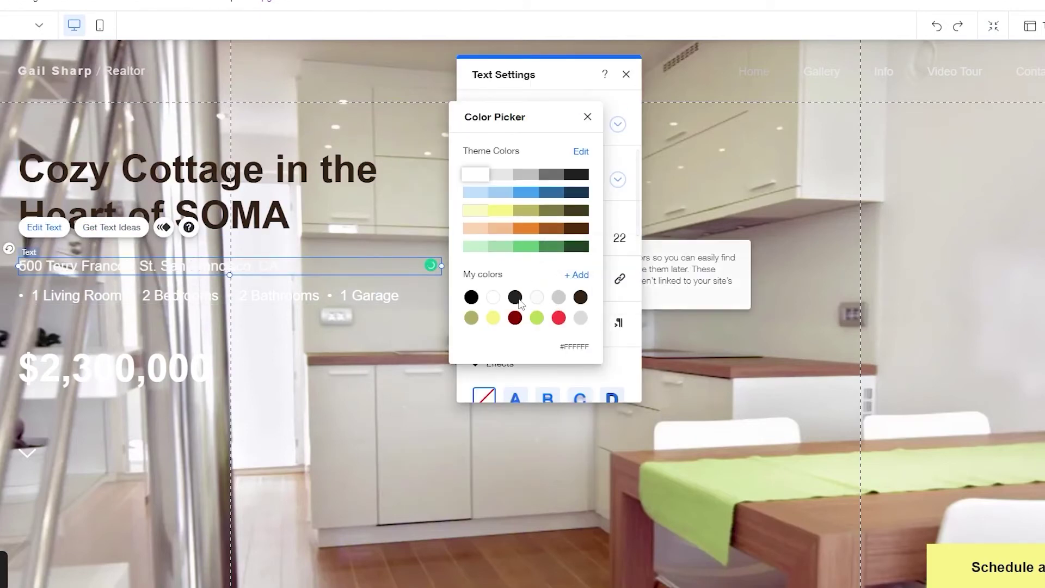
left_click(580, 297)
left_click(81, 296)
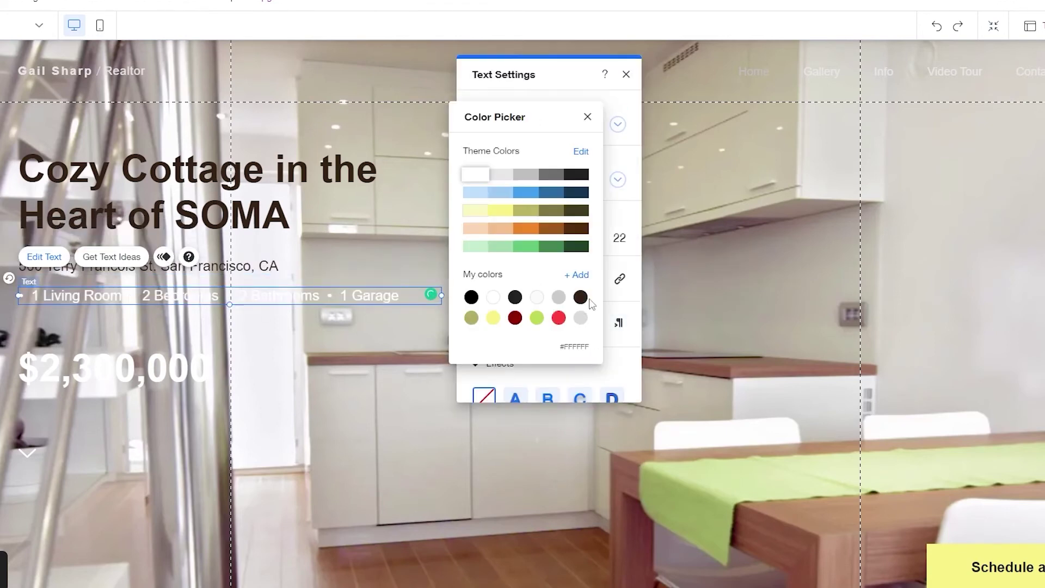
left_click(580, 296)
Step: Set the price text's color to dark brown #342216 and close its text settings
left_click(242, 365)
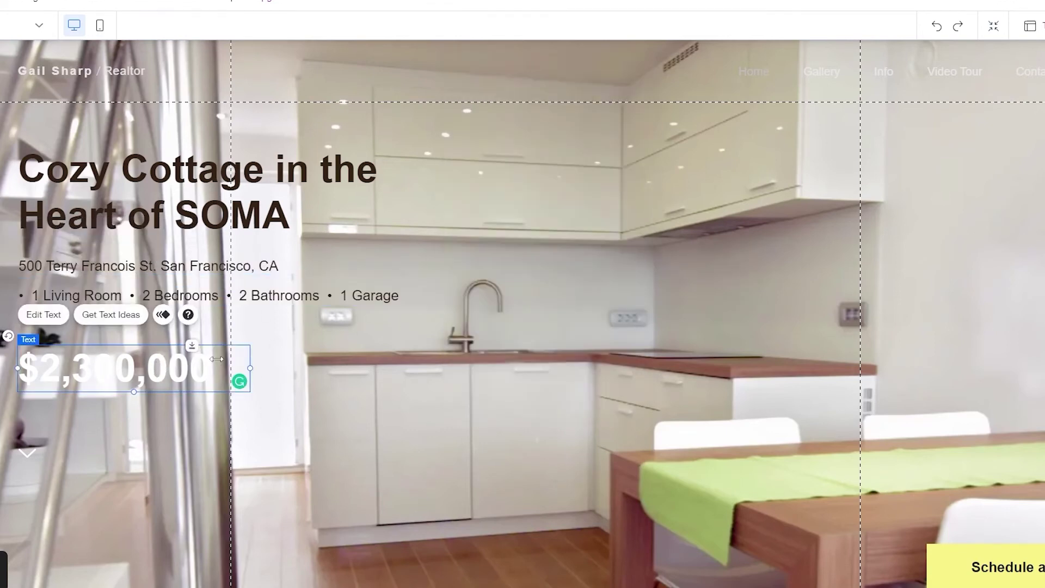
left_click(48, 316)
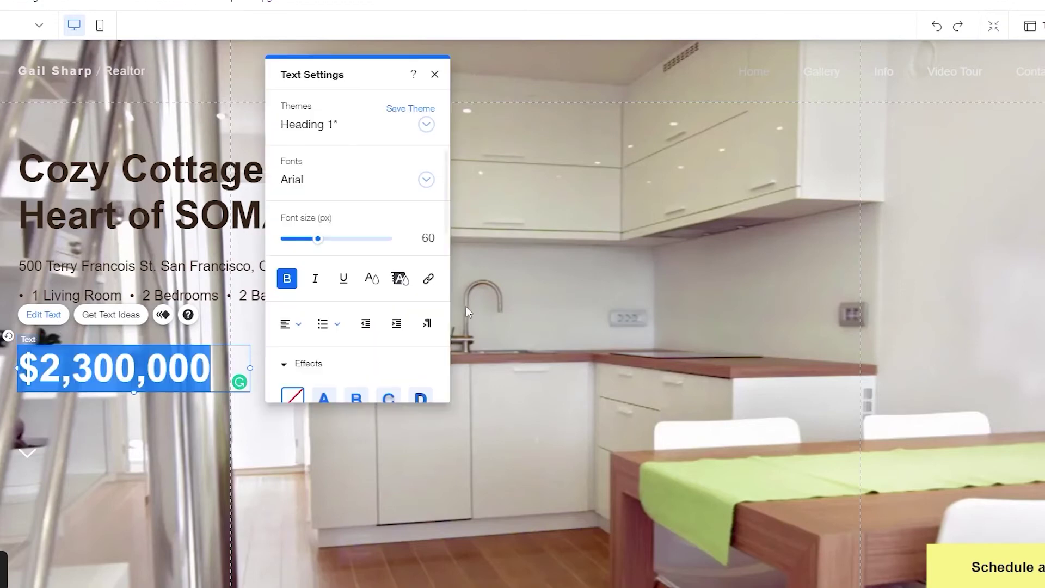
scroll(432, 360, "down", 5)
scroll(430, 366, "up", 5)
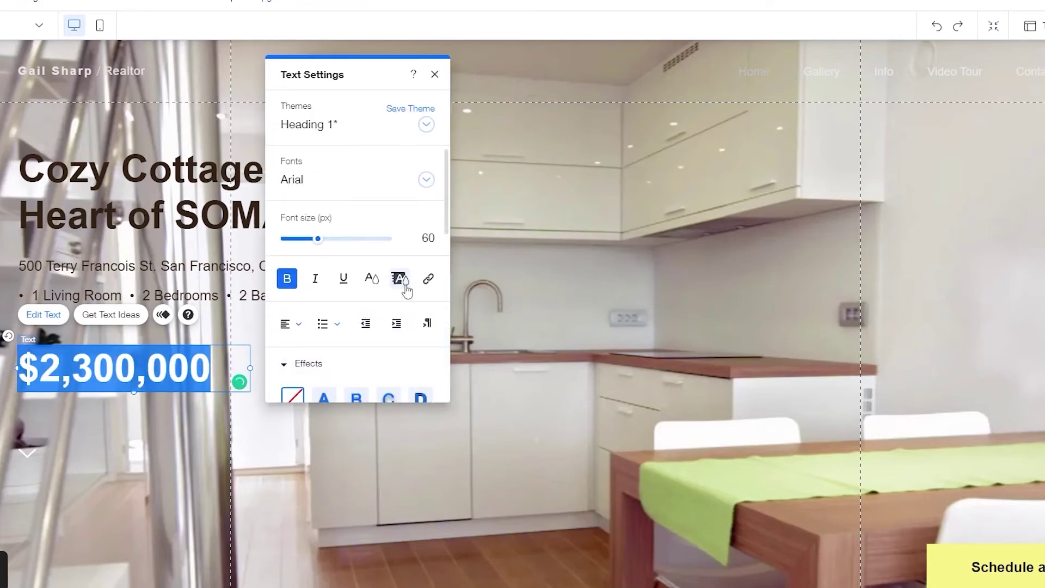
left_click(371, 279)
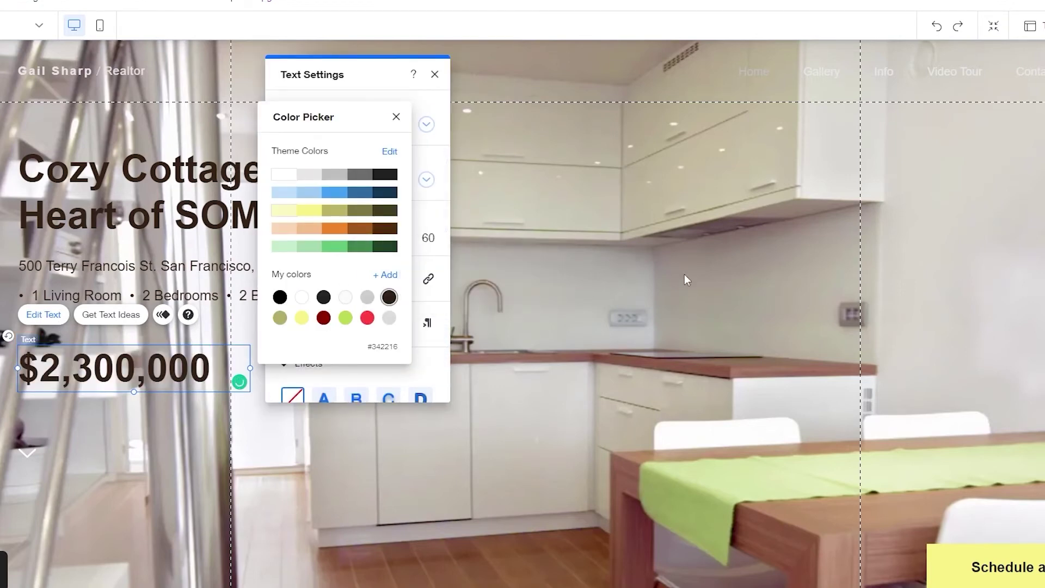
left_click(672, 262)
left_click(667, 254)
Step: Look through the photo gallery below the top strip and the gallery elements that can be added to the site
scroll(632, 259, "down", 3)
scroll(632, 259, "down", 2)
scroll(651, 273, "down", 8)
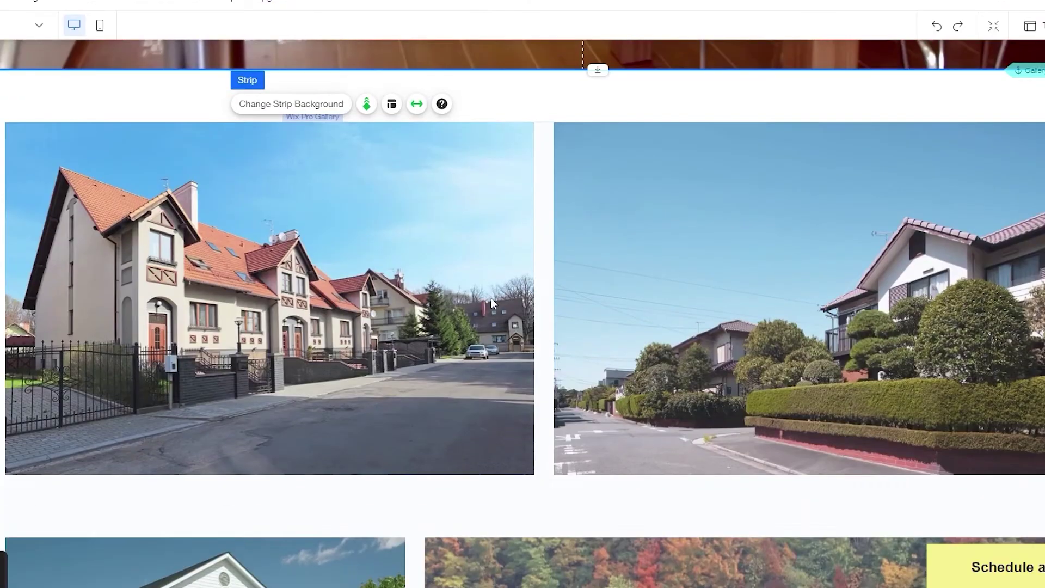
scroll(555, 228, "down", 1)
scroll(558, 269, "up", 2)
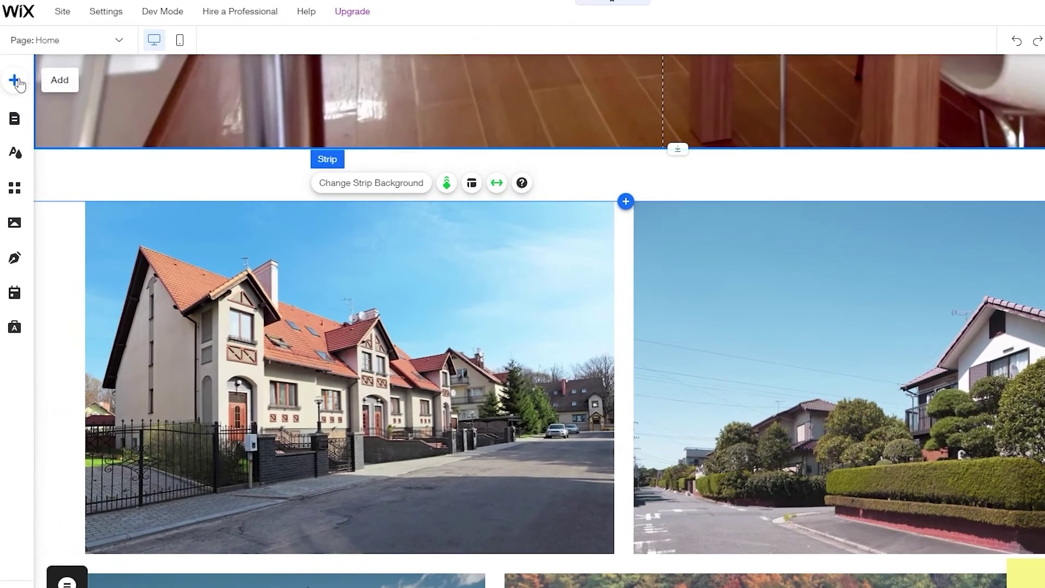
left_click(16, 82)
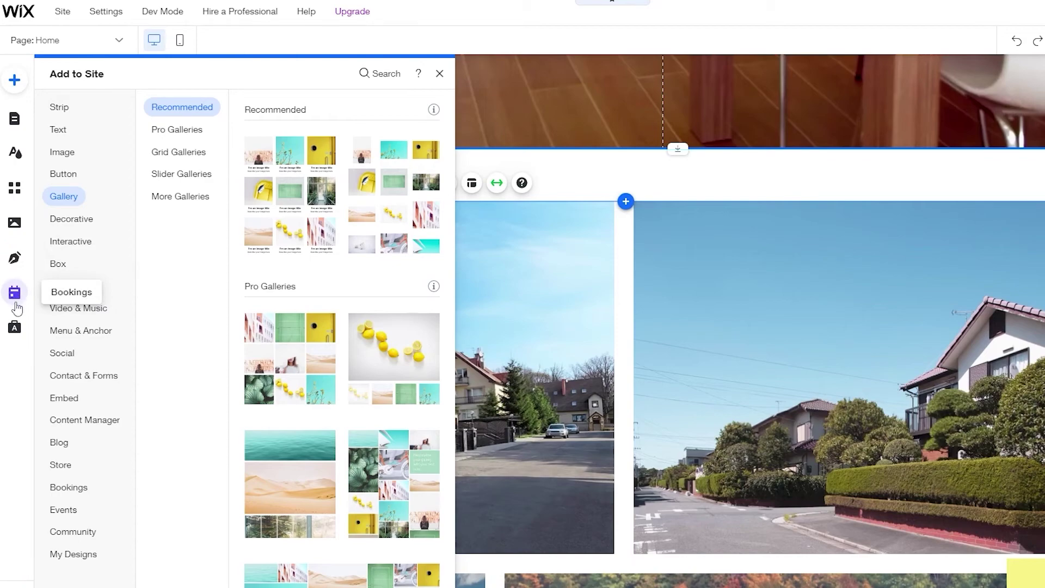
left_click(438, 75)
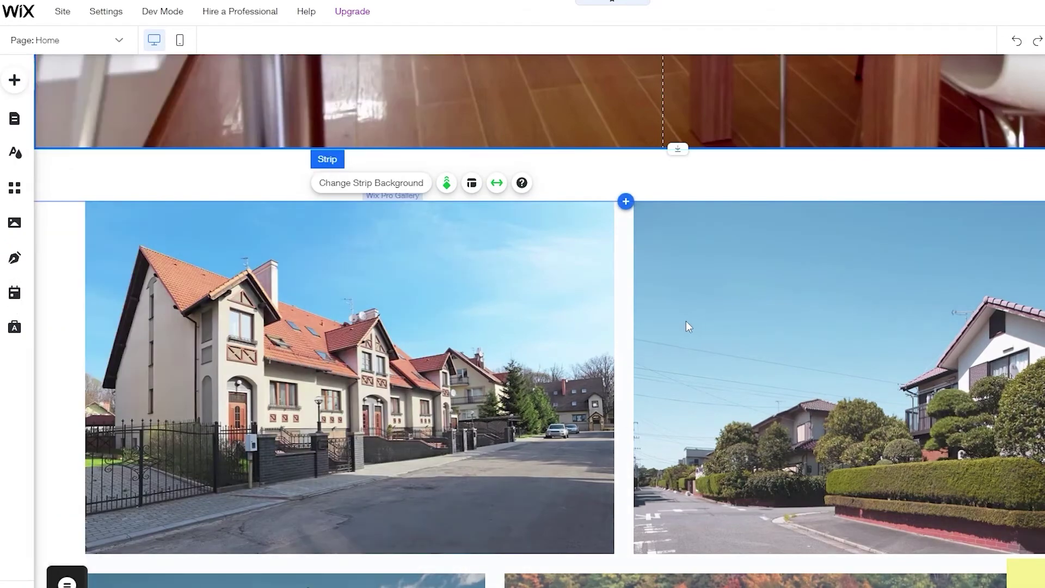
scroll(690, 321, "down", 15)
scroll(622, 350, "down", 20)
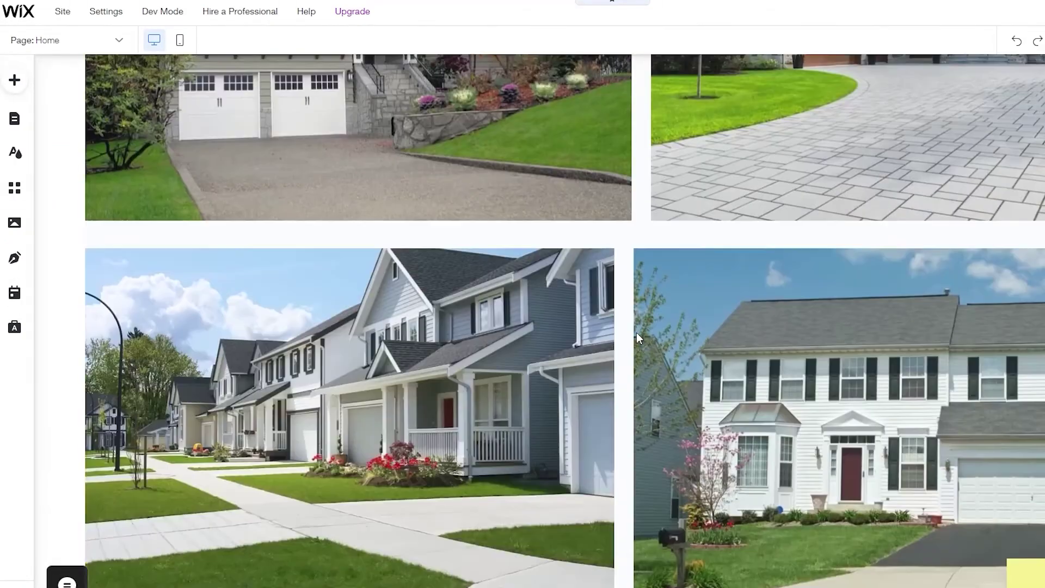
Step: Review the rest of the home page, including the gallery, video tour section, contact form and footer
scroll(634, 360, "down", 18)
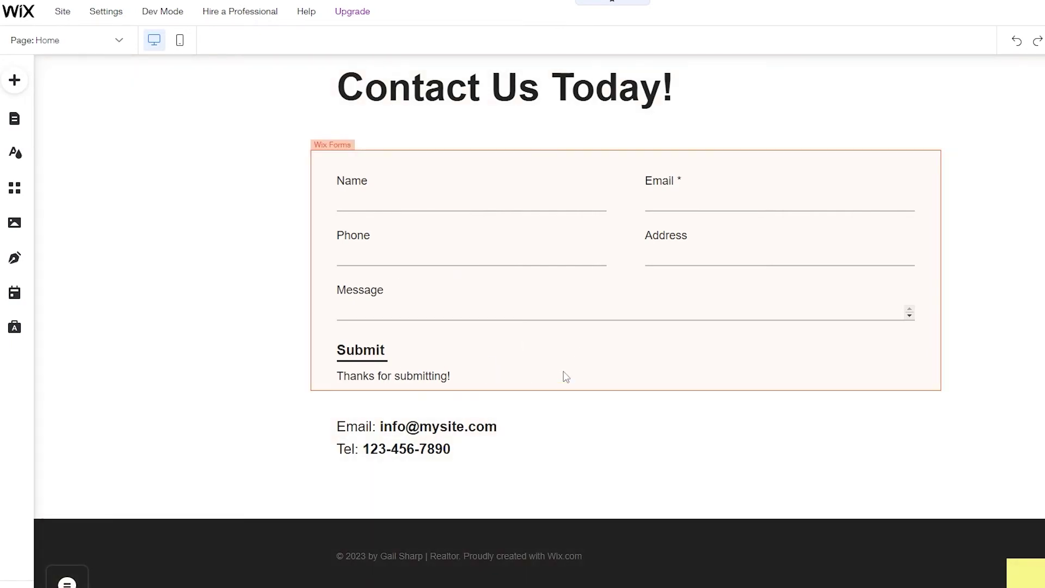
scroll(555, 370, "up", 3)
scroll(508, 447, "down", 3)
scroll(430, 420, "down", 1)
scroll(572, 384, "up", 2)
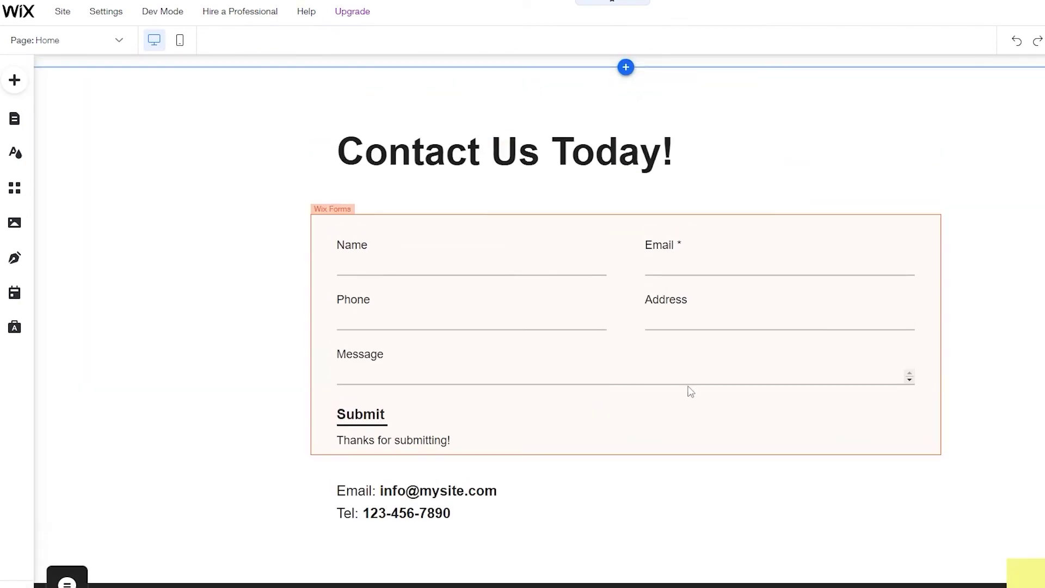
scroll(618, 445, "up", 10)
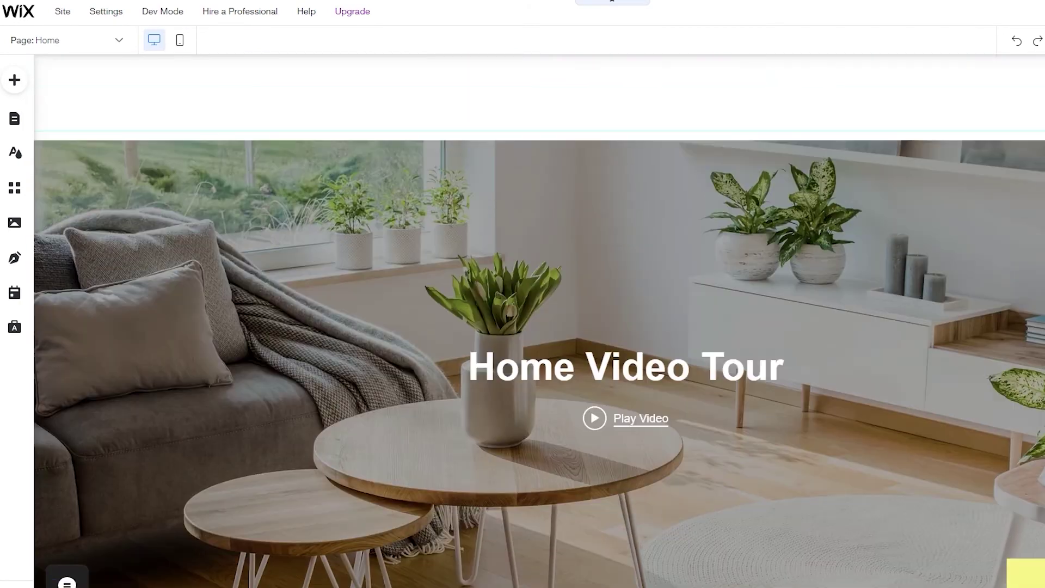
scroll(624, 559, "up", 15)
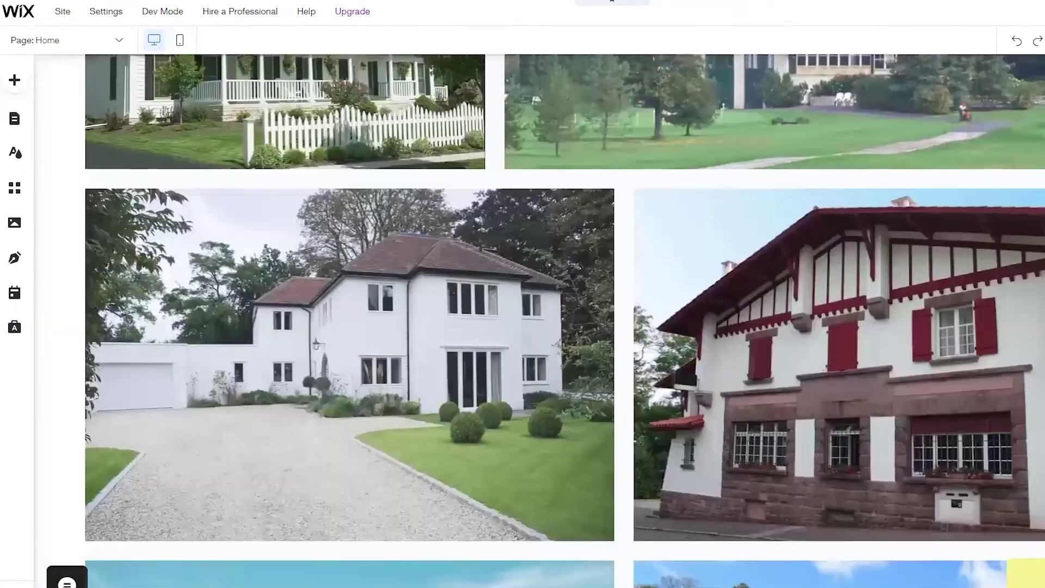
scroll(624, 560, "up", 10)
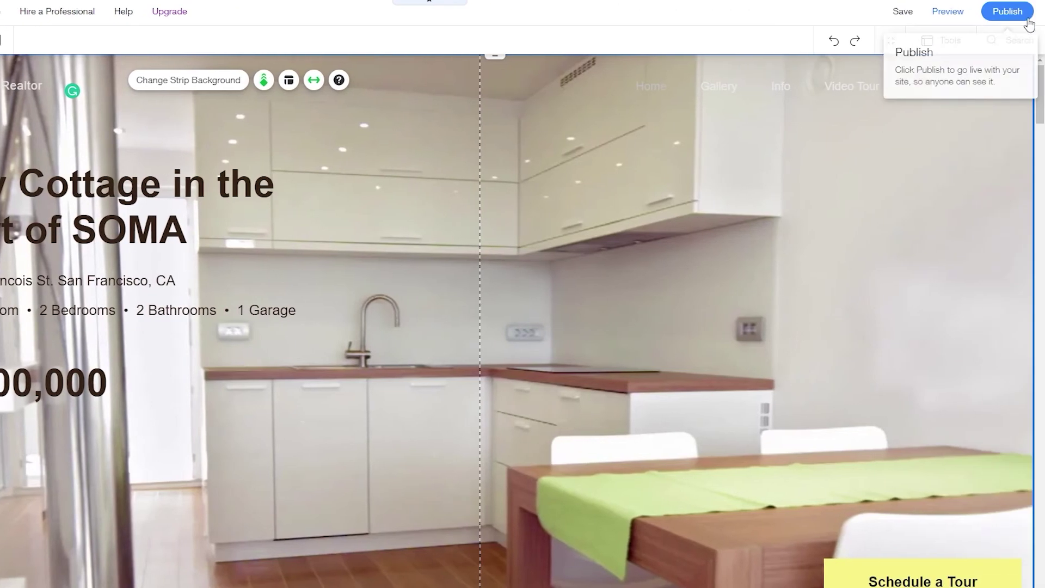
Step: Publish the website and open the premium plan options for connecting a branded domain
left_click(1018, 14)
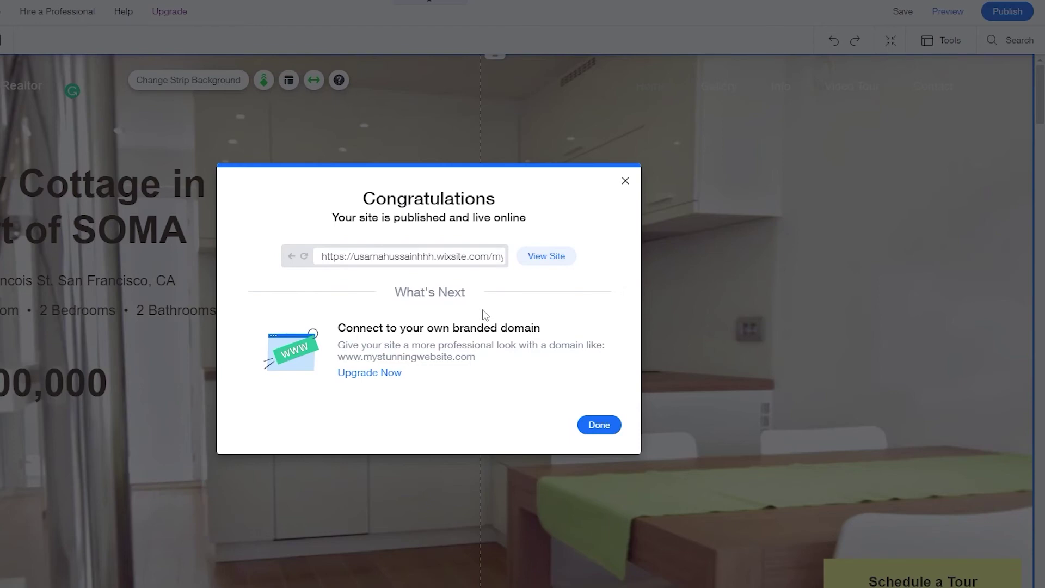
left_click(369, 375)
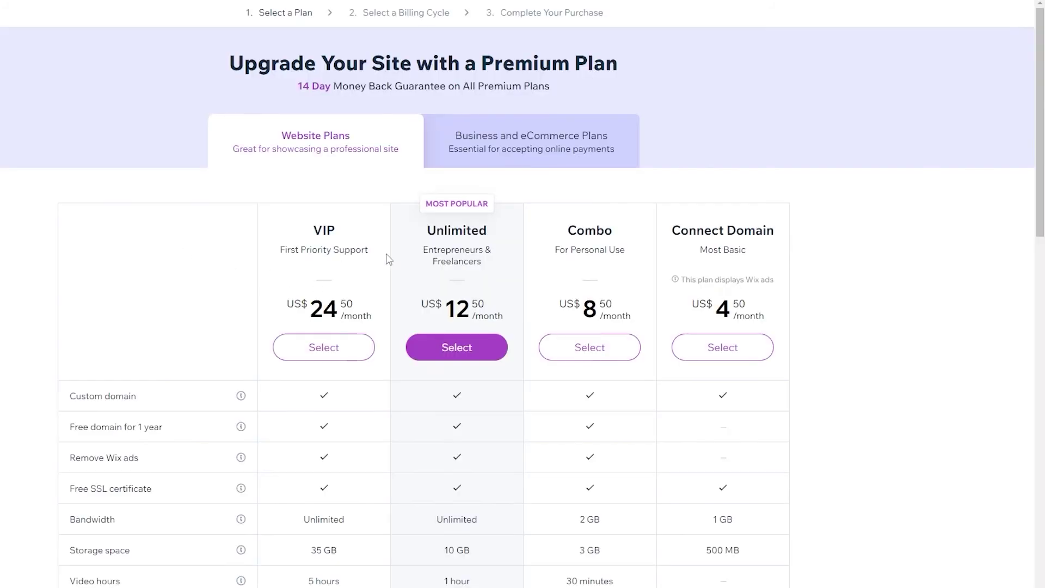
Step: Examine the Connect Domain plan's monthly price and included features in the Website Plans comparison
scroll(354, 253, "down", 1)
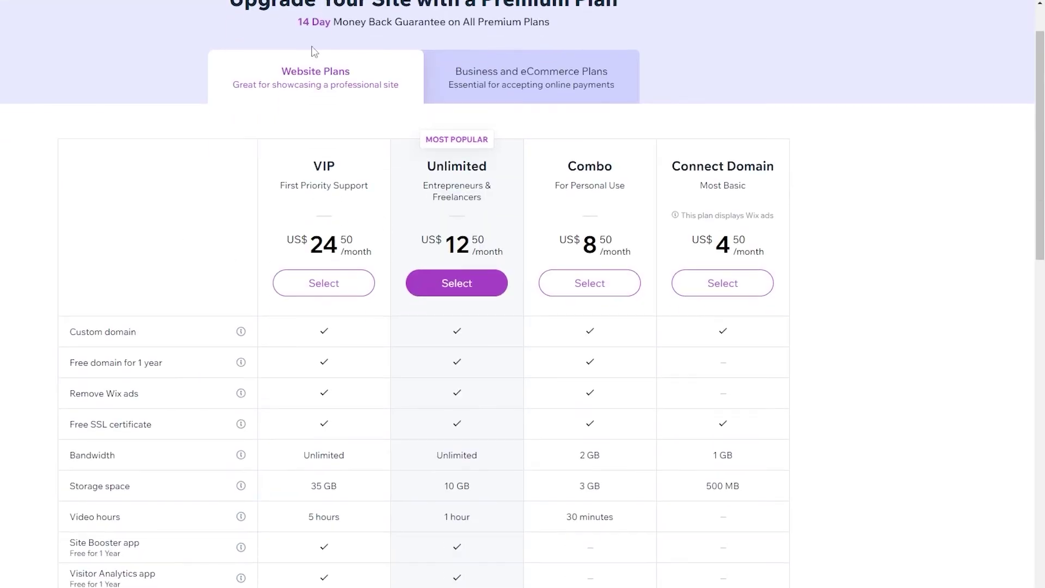
double_click(723, 246)
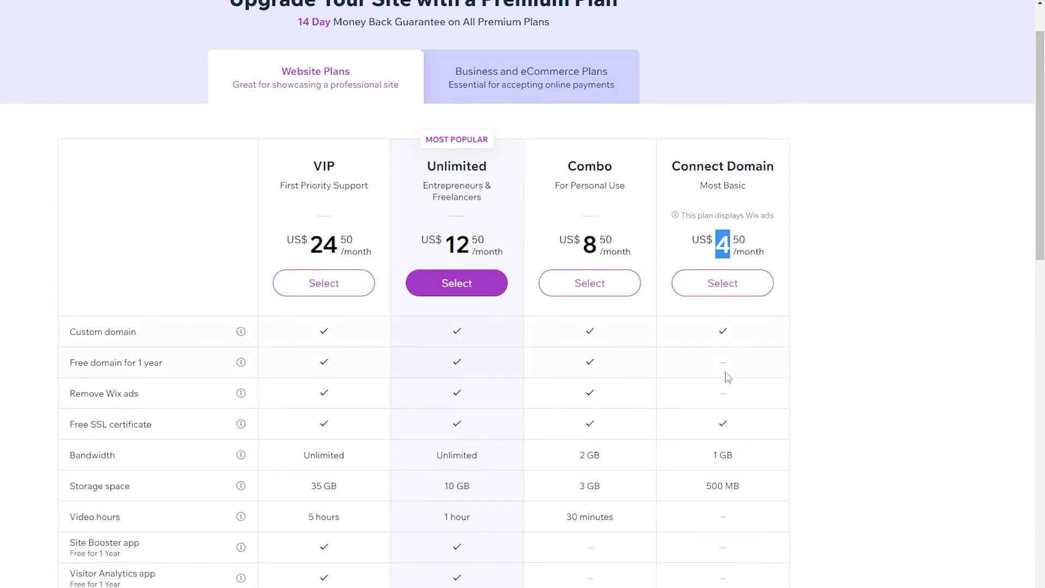
scroll(749, 487, "down", 3)
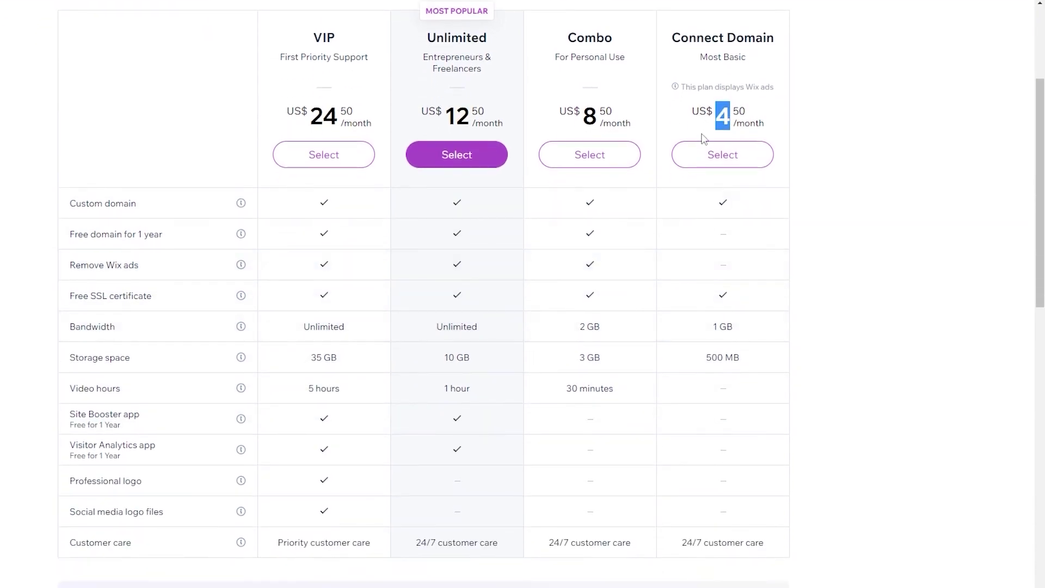
scroll(749, 441, "down", 3)
scroll(744, 459, "up", 5)
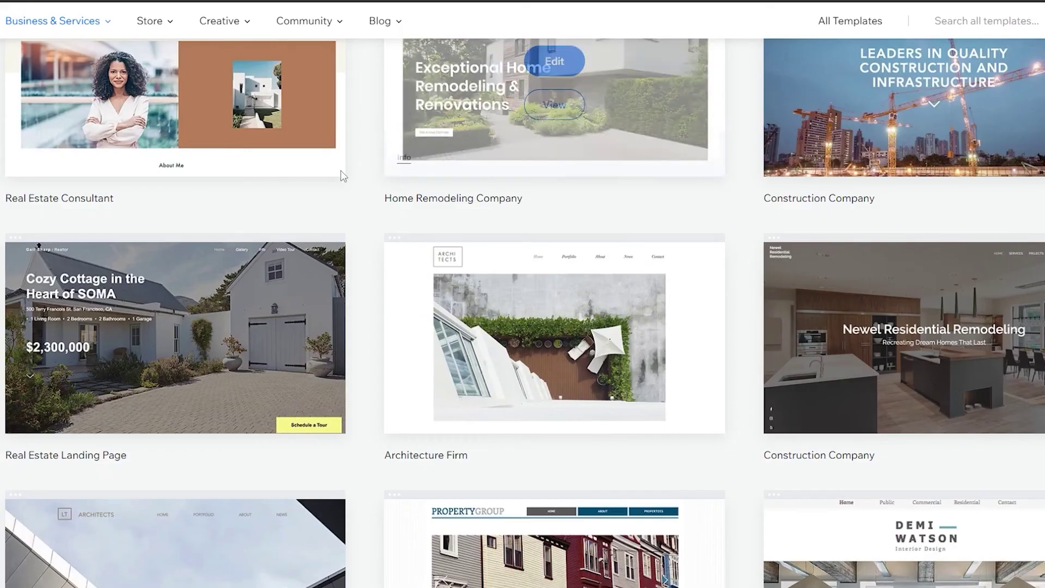
scroll(522, 294, "up", 3)
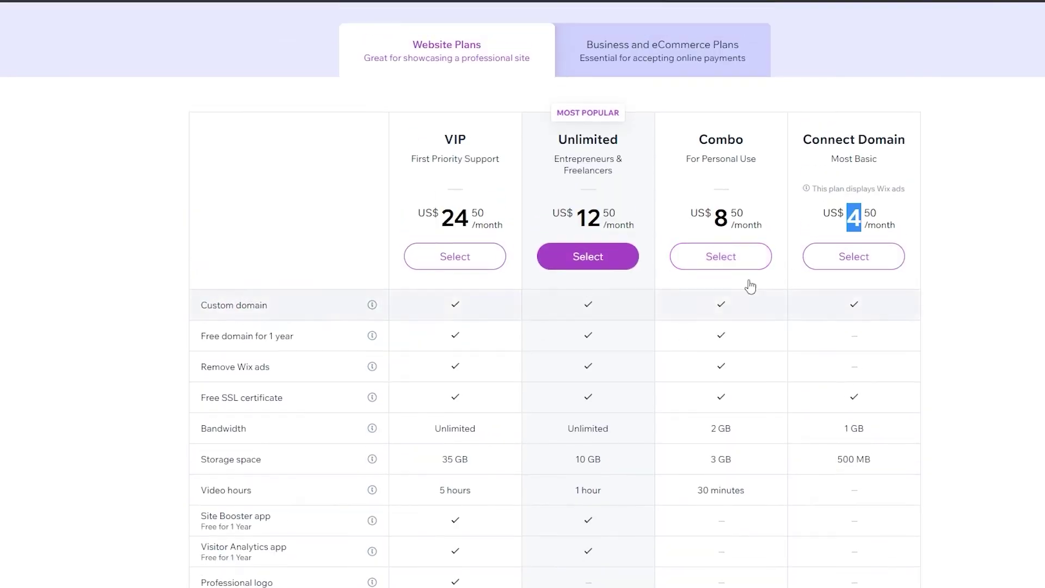
Step: Compare the Combo and Unlimited plans' monthly prices, then check the Combo plan's features through customer care
scroll(750, 285, "up", 1)
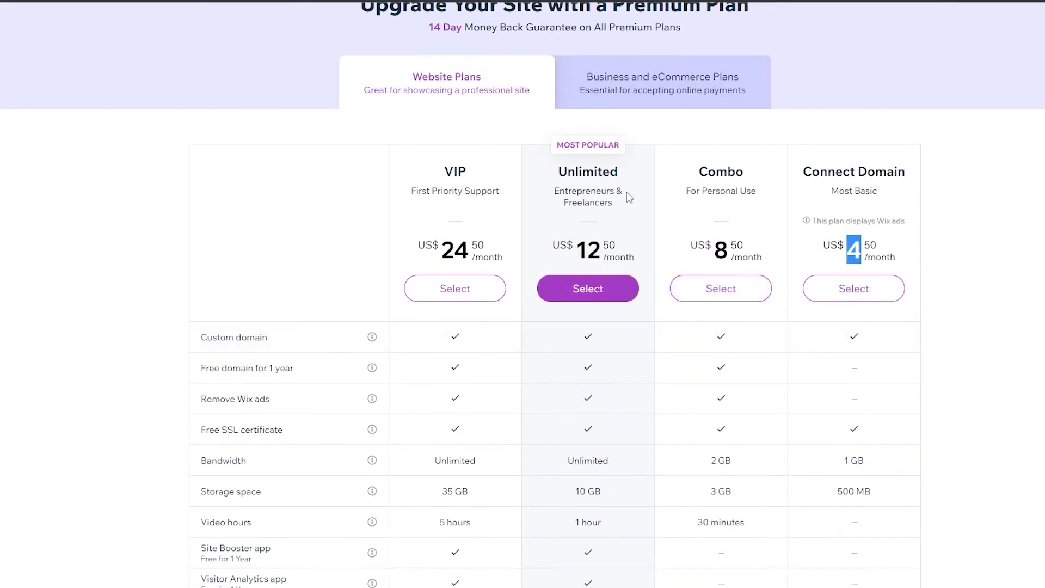
left_click_drag(729, 249, 760, 256)
left_click_drag(586, 249, 637, 255)
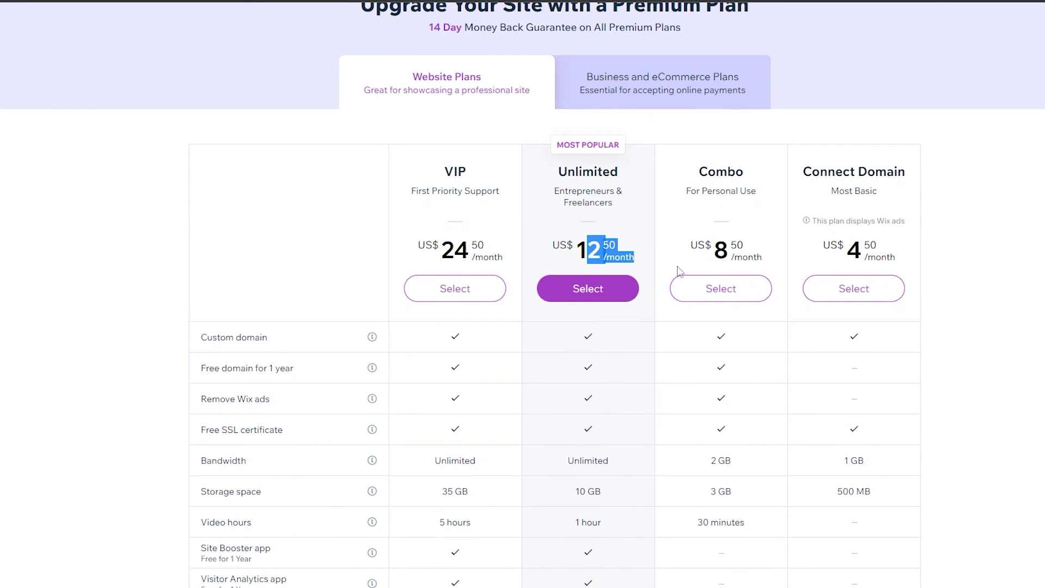
scroll(642, 259, "down", 2)
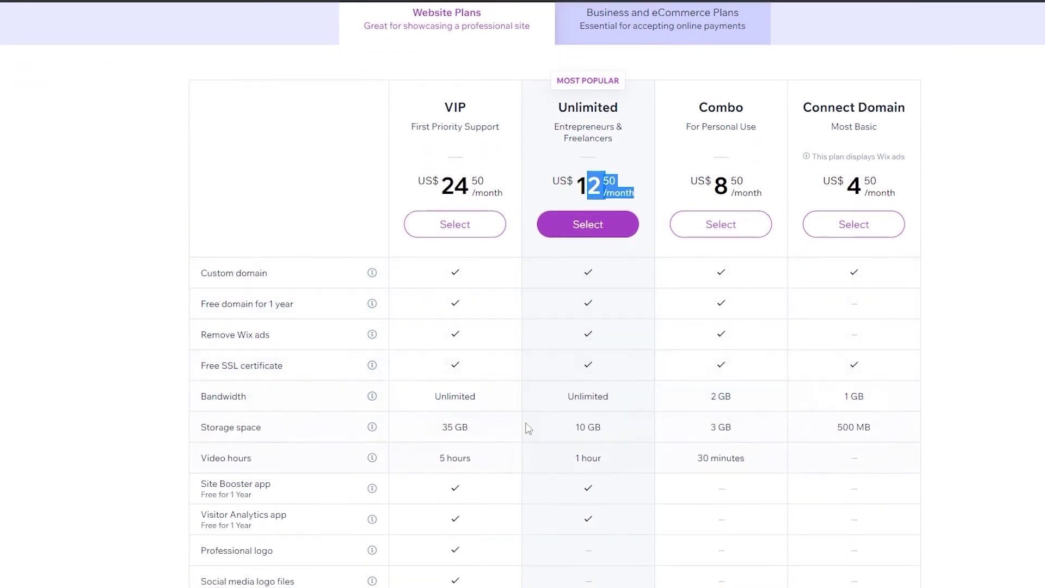
left_click_drag(700, 104, 778, 106)
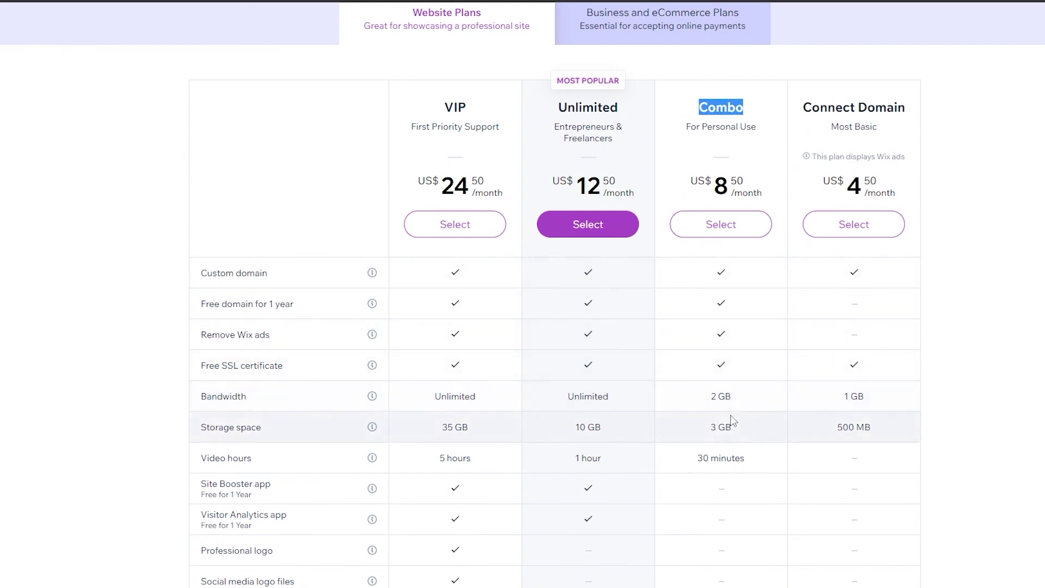
scroll(727, 440, "down", 1)
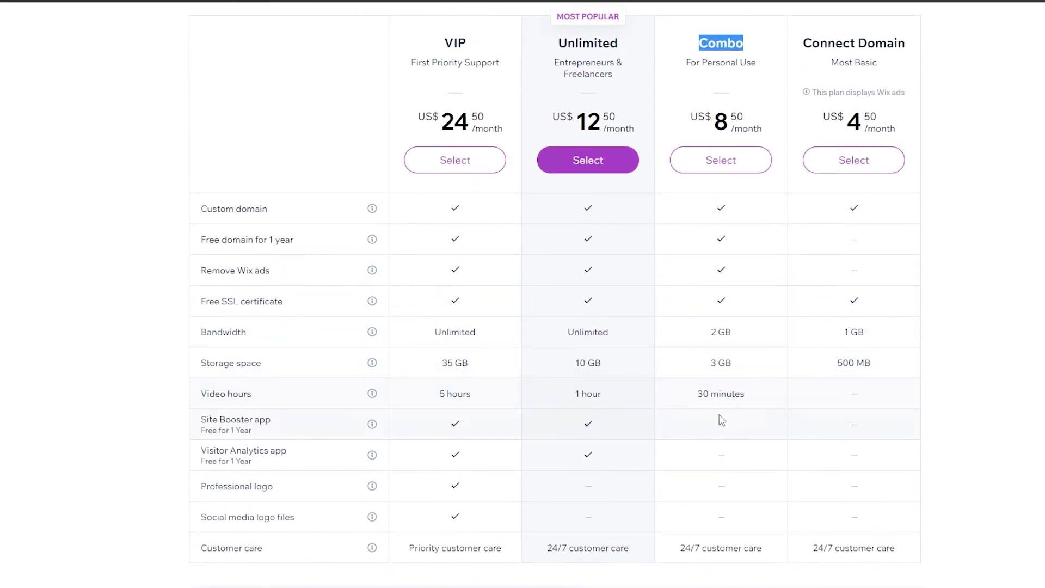
scroll(720, 416, "down", 2)
scroll(724, 406, "down", 1)
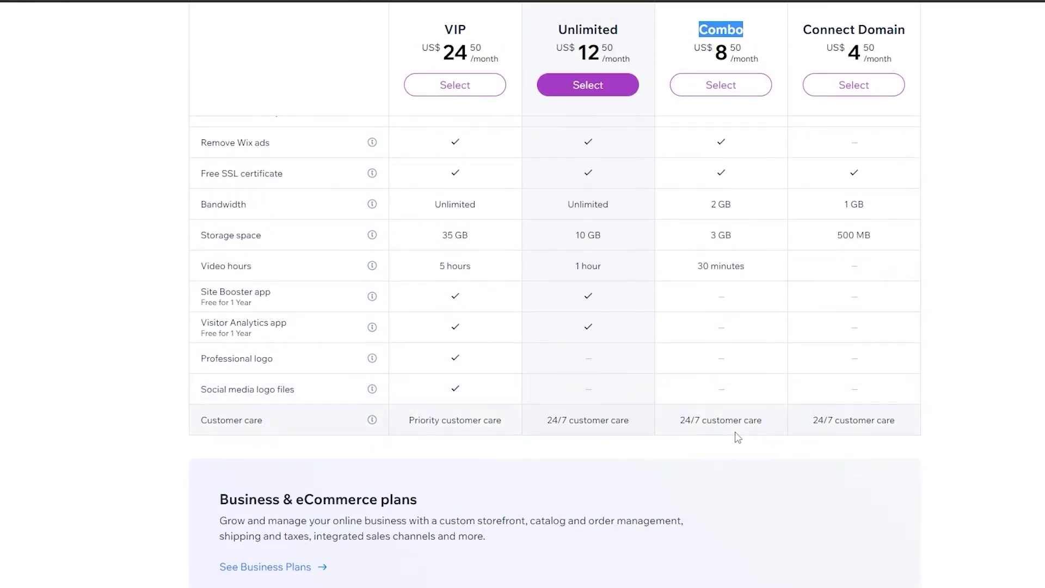
Step: Compare the Unlimited and VIP plans' prices and features, and check the payment methods and money-back terms below the table
scroll(773, 446, "up", 5)
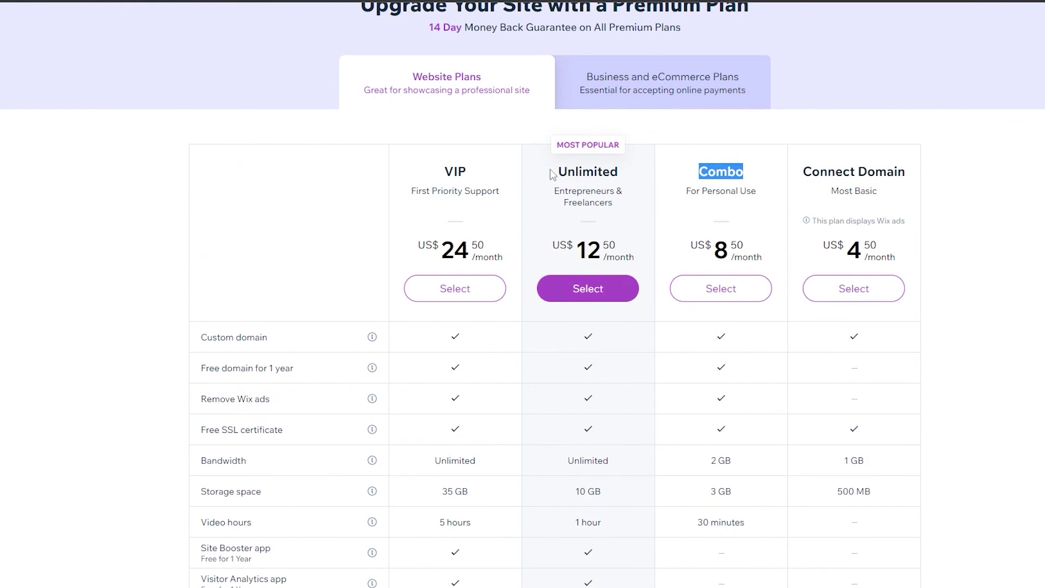
left_click_drag(582, 249, 598, 248)
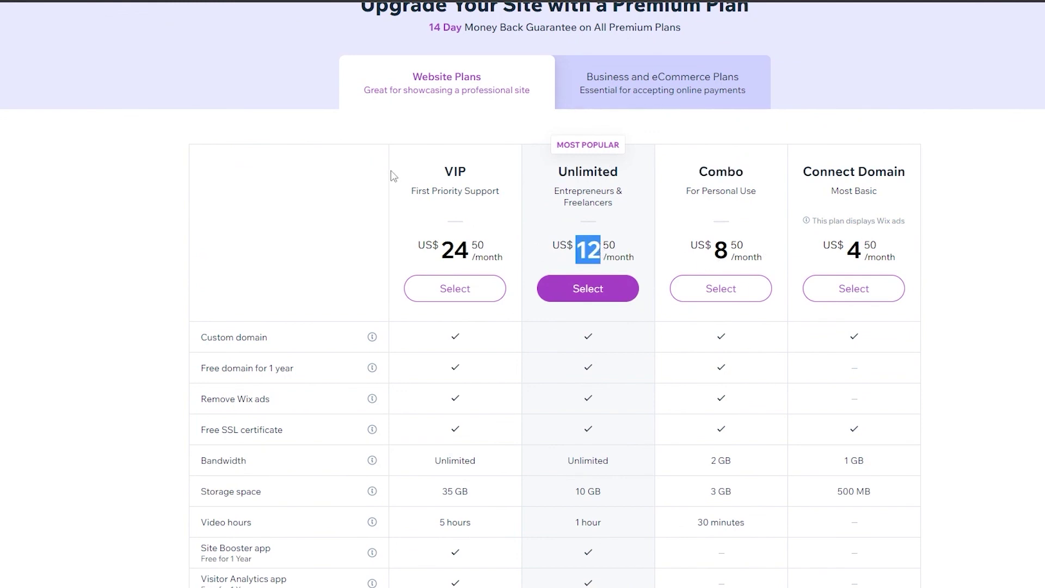
left_click_drag(442, 248, 468, 250)
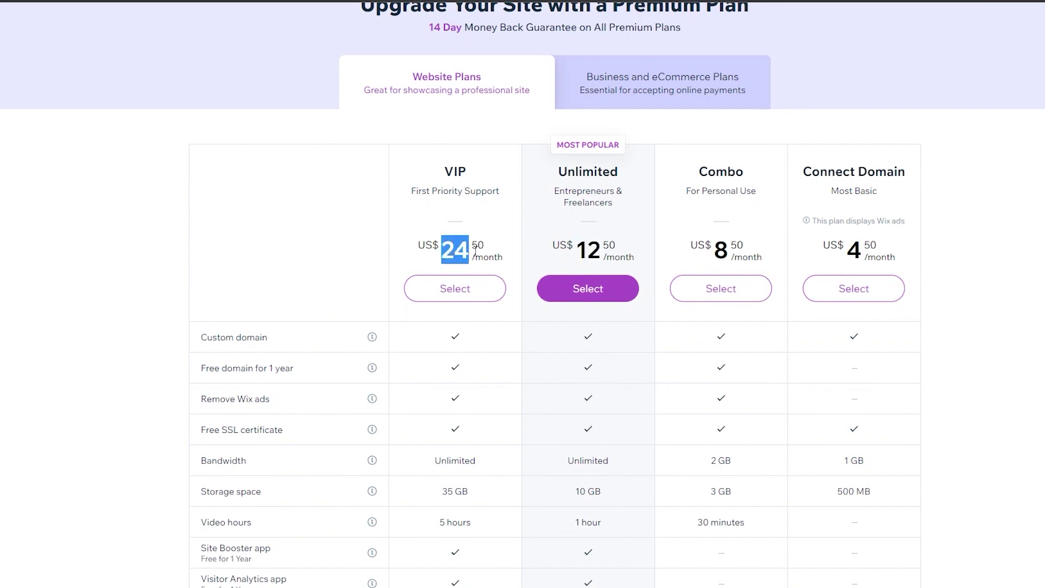
left_click(499, 253)
scroll(560, 287, "down", 5)
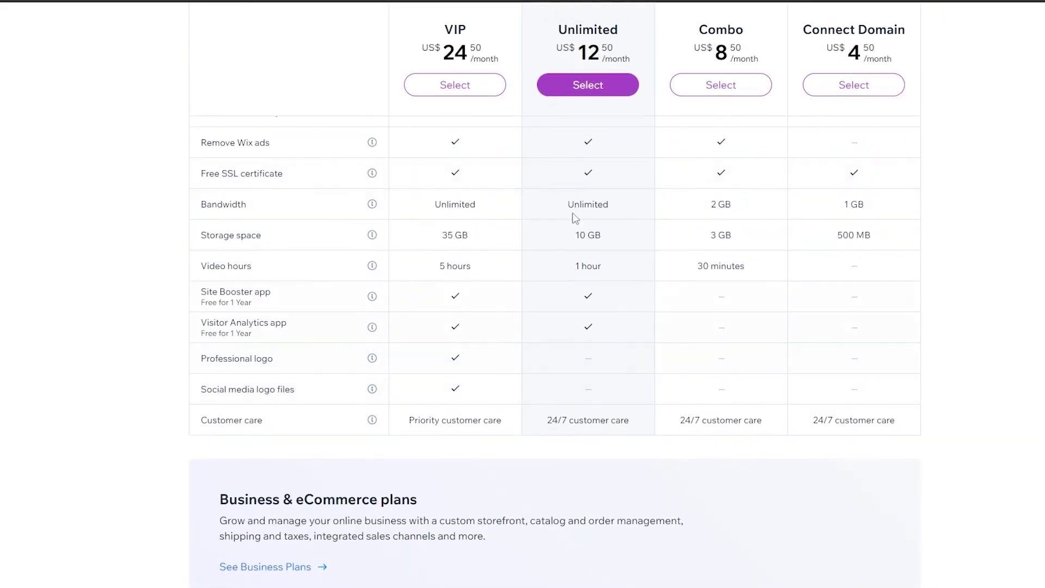
scroll(595, 492, "up", 5)
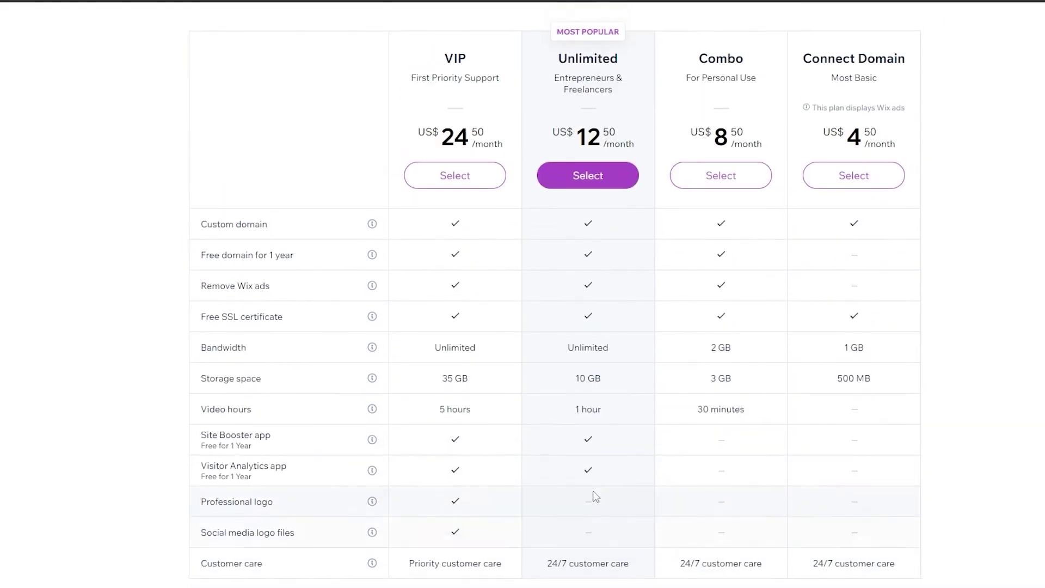
scroll(494, 447, "up", 1)
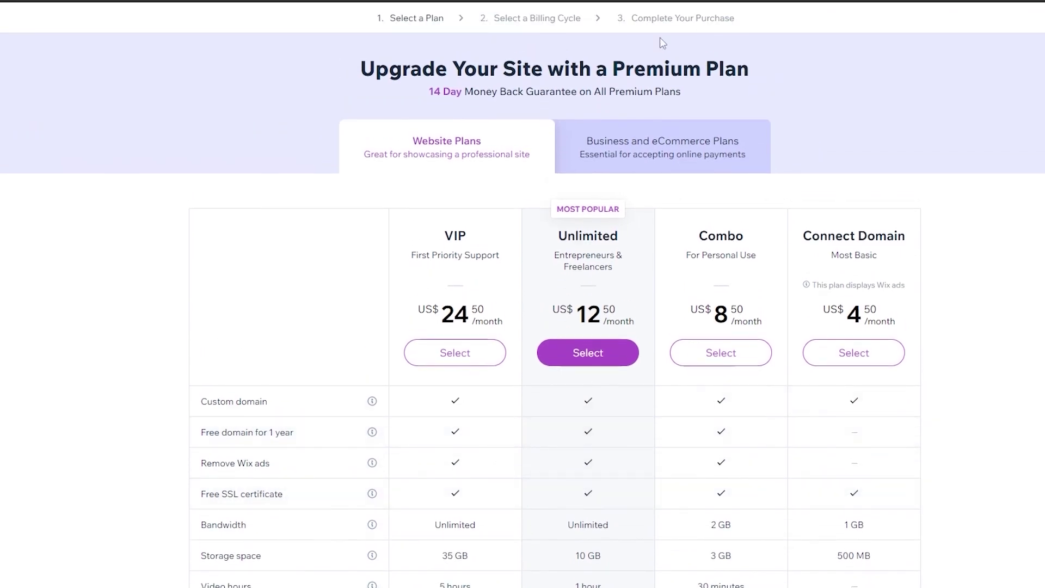
scroll(496, 422, "down", 3)
scroll(783, 228, "down", 5)
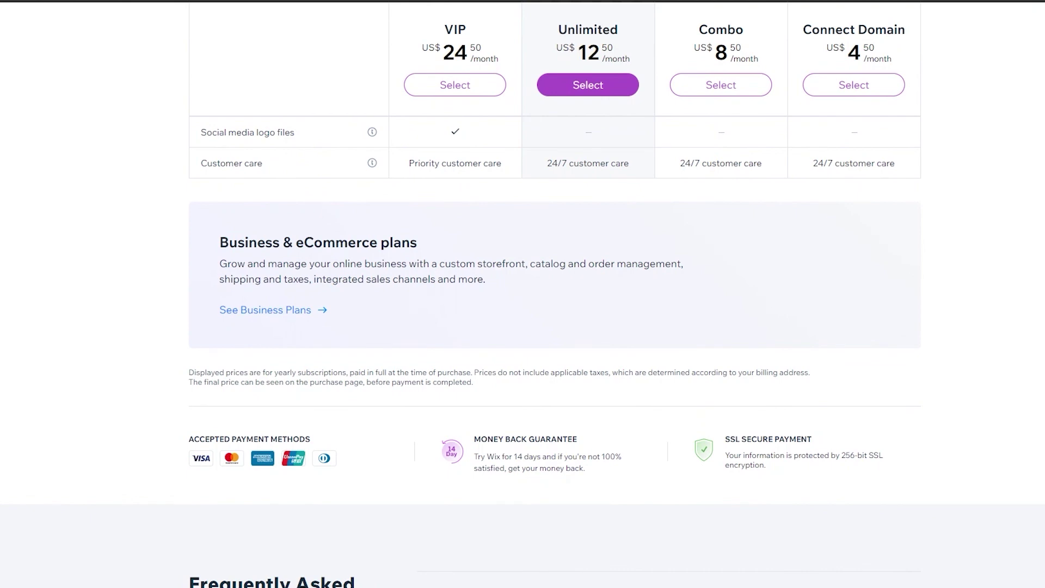
scroll(730, 409, "up", 10)
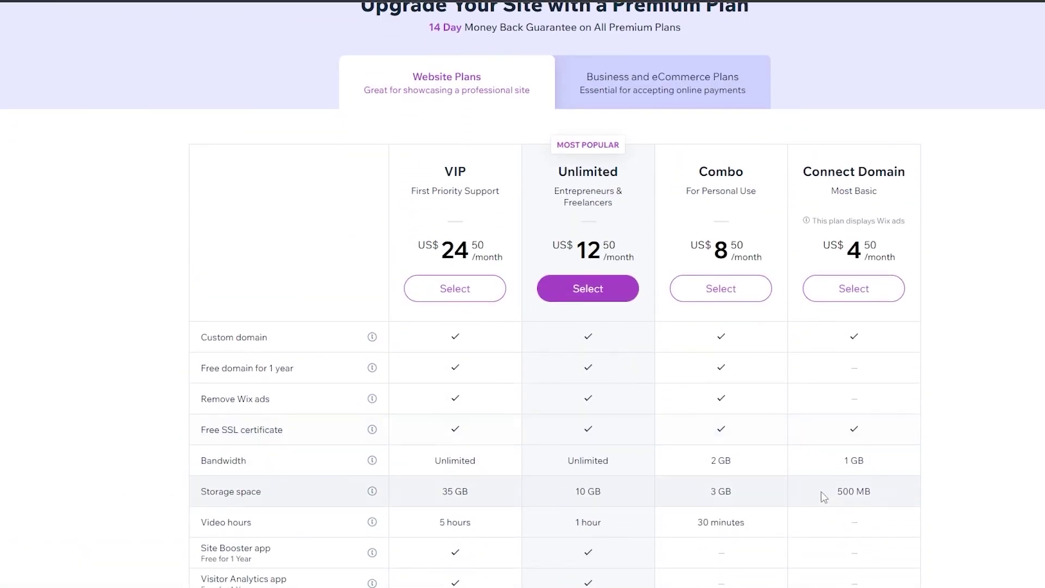
scroll(824, 496, "down", 2)
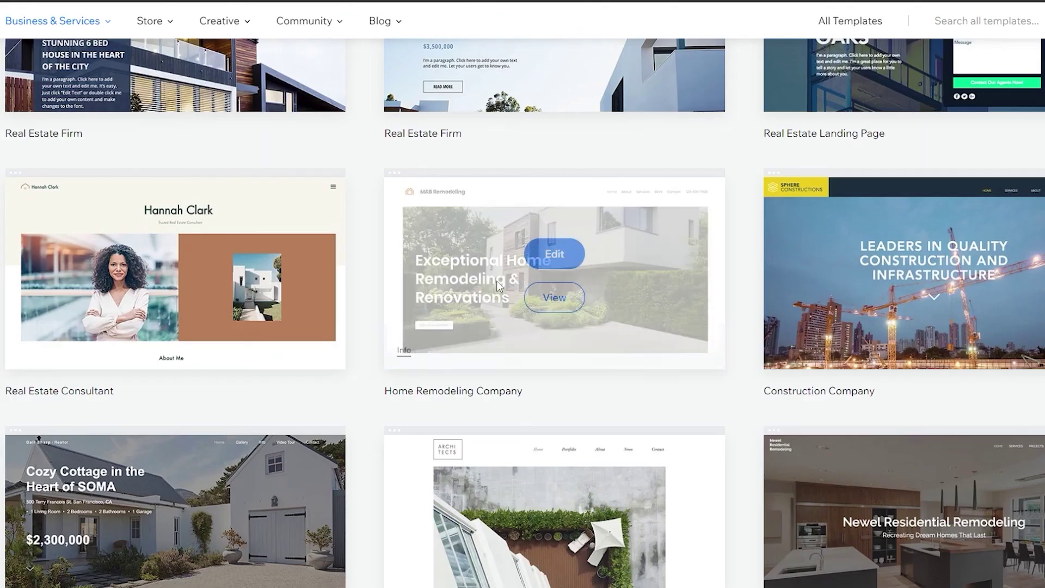
Step: Switch back to the Real Estate website templates and look over the designs at the start of the list
scroll(368, 397, "up", 5)
scroll(379, 469, "up", 2)
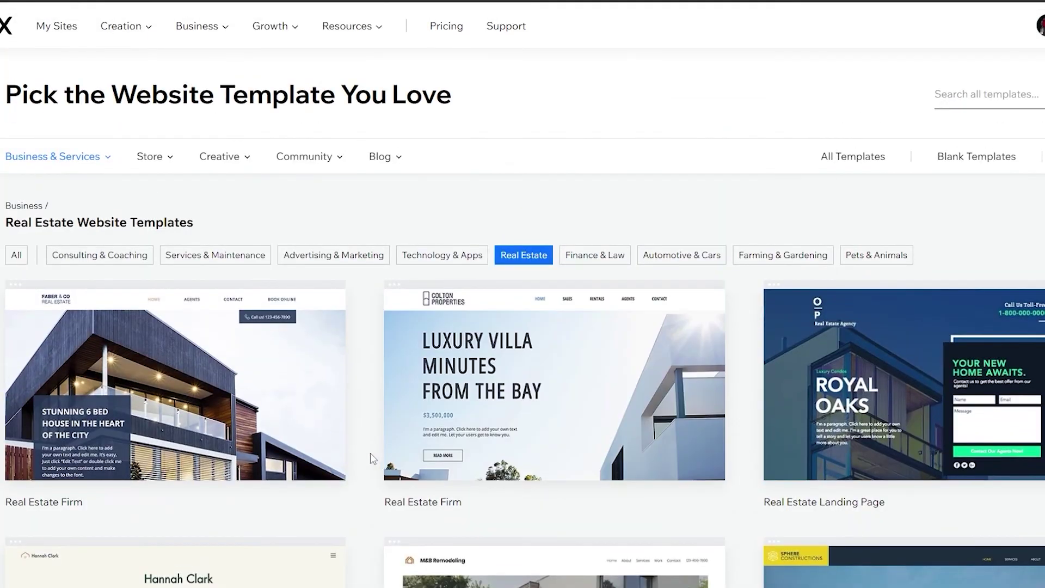
scroll(364, 434, "down", 1)
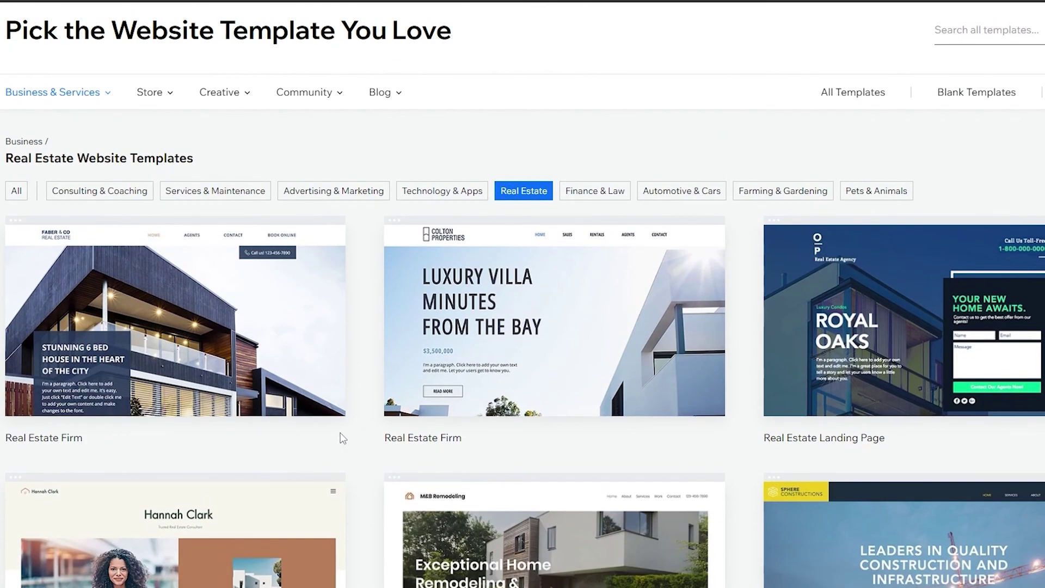
scroll(342, 438, "down", 1)
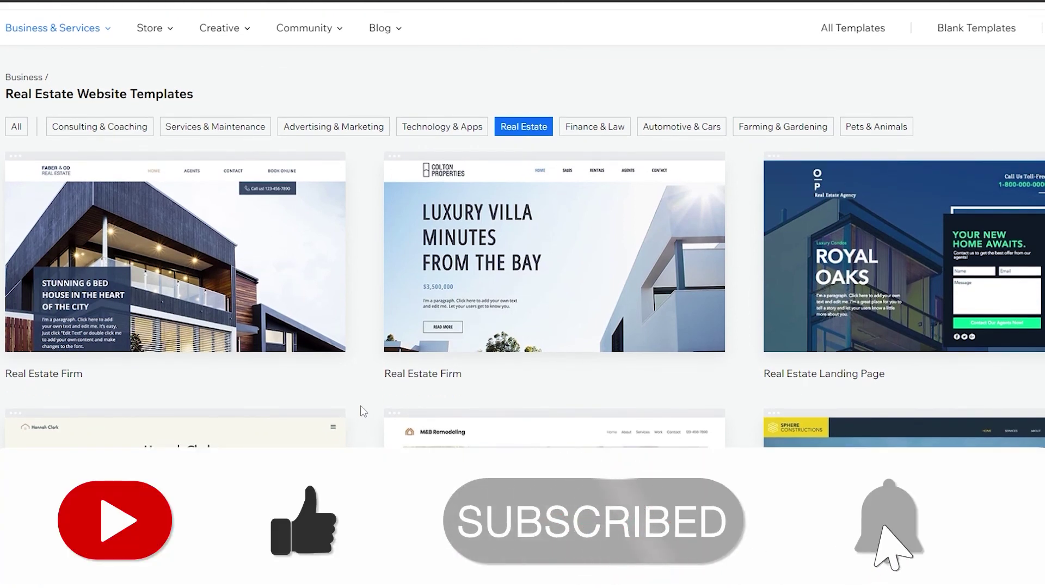